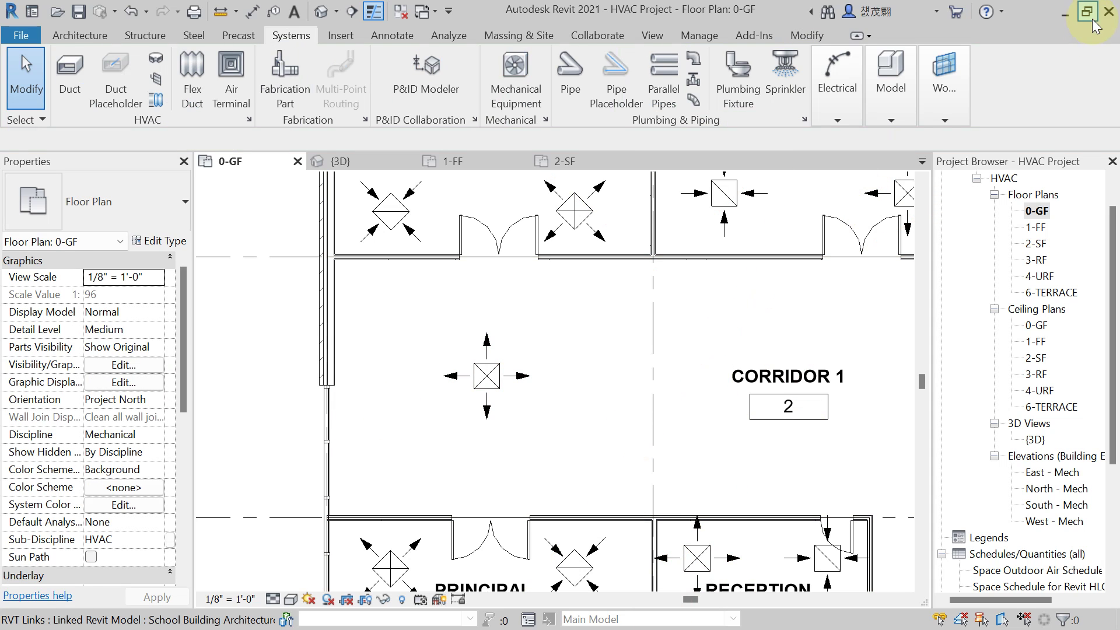
- Review the plenum box sizes PDF behind Revit
{"action": "left_click", "coordinate": [1064, 20]}
{"action": "scroll", "coordinate": [526, 408], "scroll_direction": "up", "scroll_amount": 3}
{"action": "scroll", "coordinate": [642, 420], "scroll_direction": "down", "scroll_amount": 3}
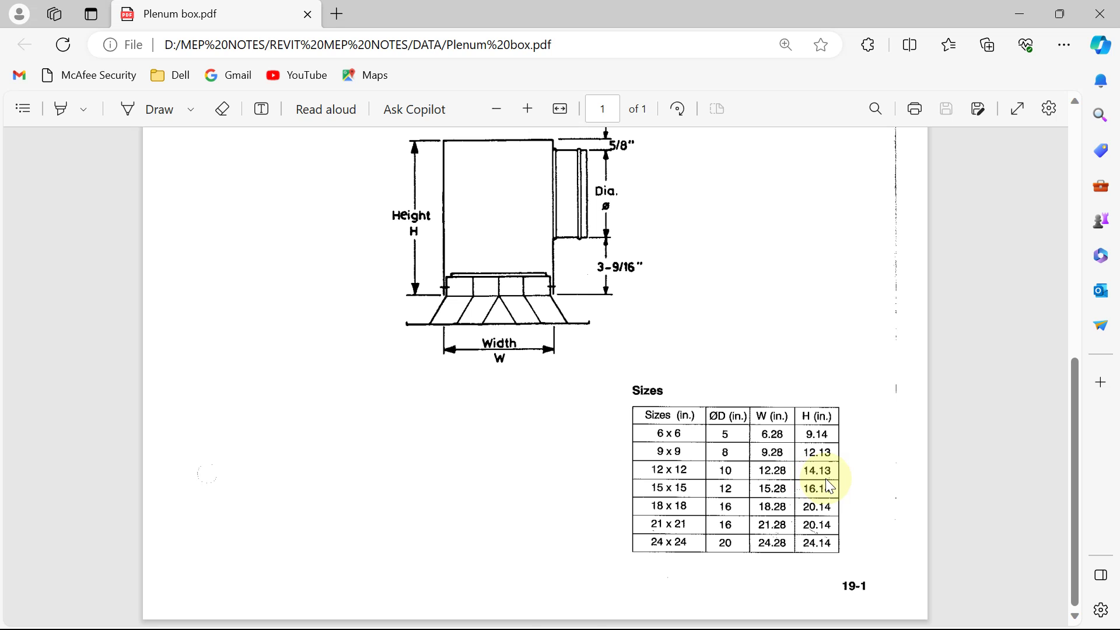
- Select the Corridor 1 supply diffuser on the 0-GF plan and edit its family
{"action": "mouse_move", "coordinate": [628, 627]}
{"action": "left_click", "coordinate": [693, 618]}
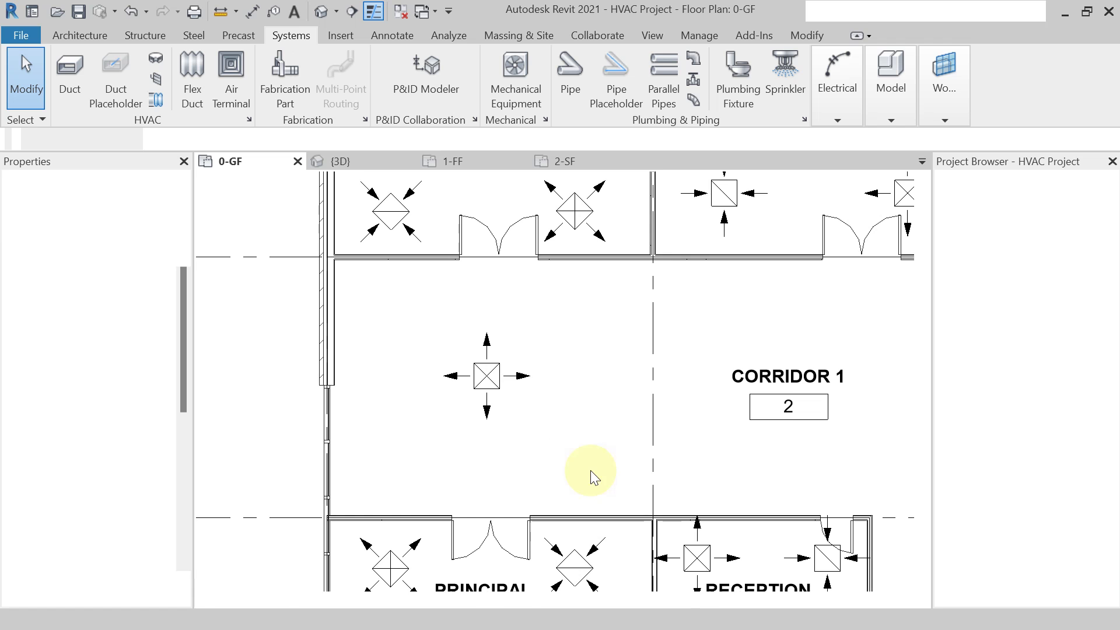
{"action": "scroll", "coordinate": [534, 363], "scroll_direction": "down", "scroll_amount": 2}
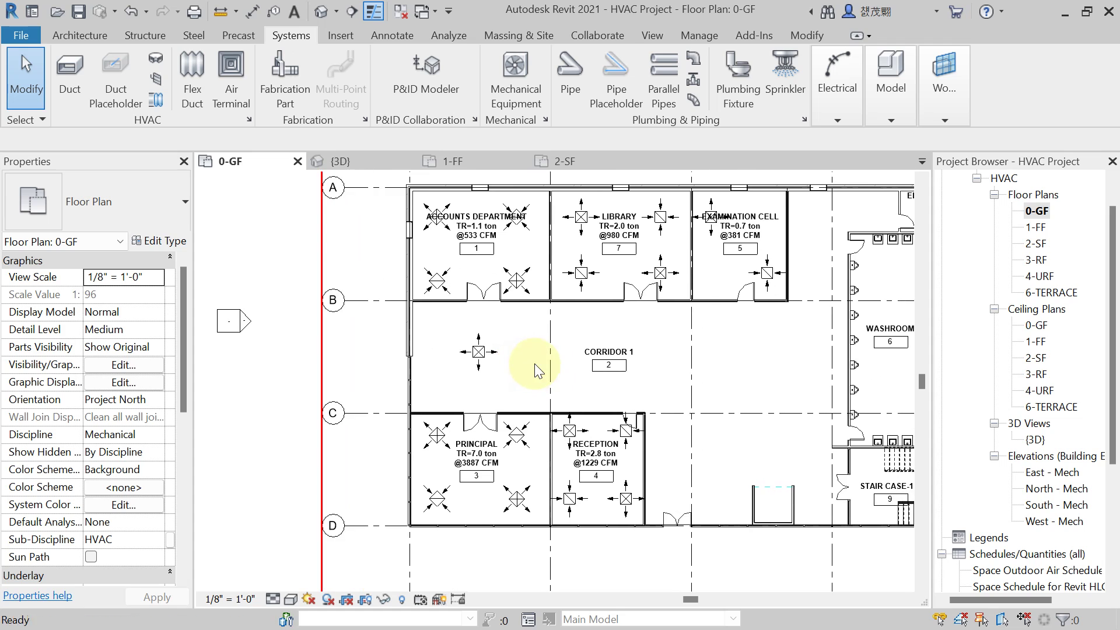
{"action": "middle_click_drag", "start_coordinate": [462, 360], "coordinate": [446, 371]}
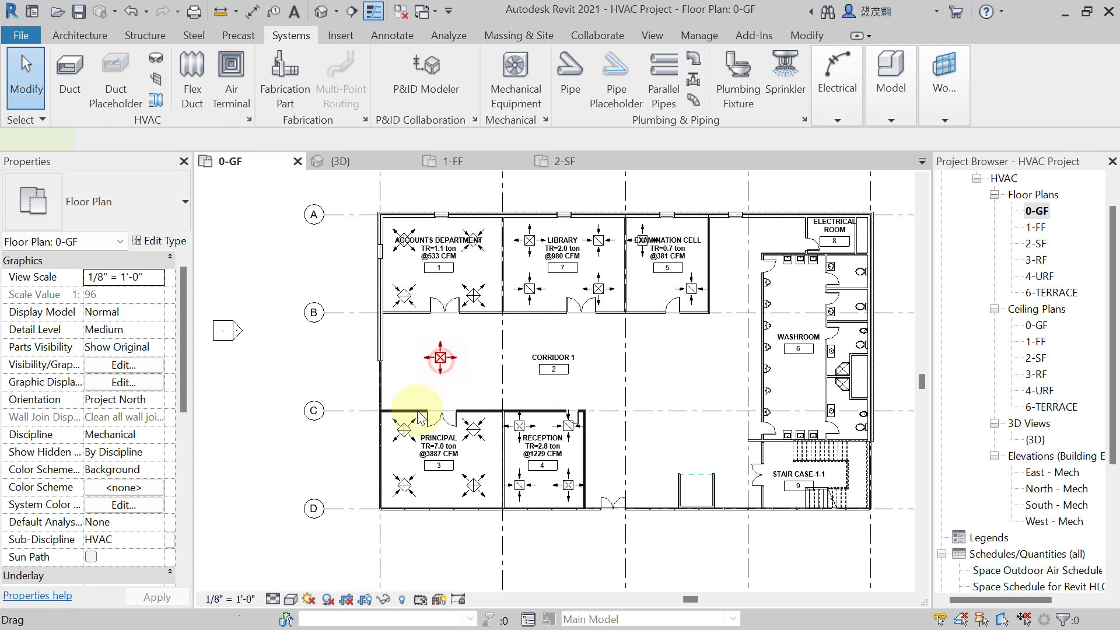
{"action": "left_click", "coordinate": [441, 358]}
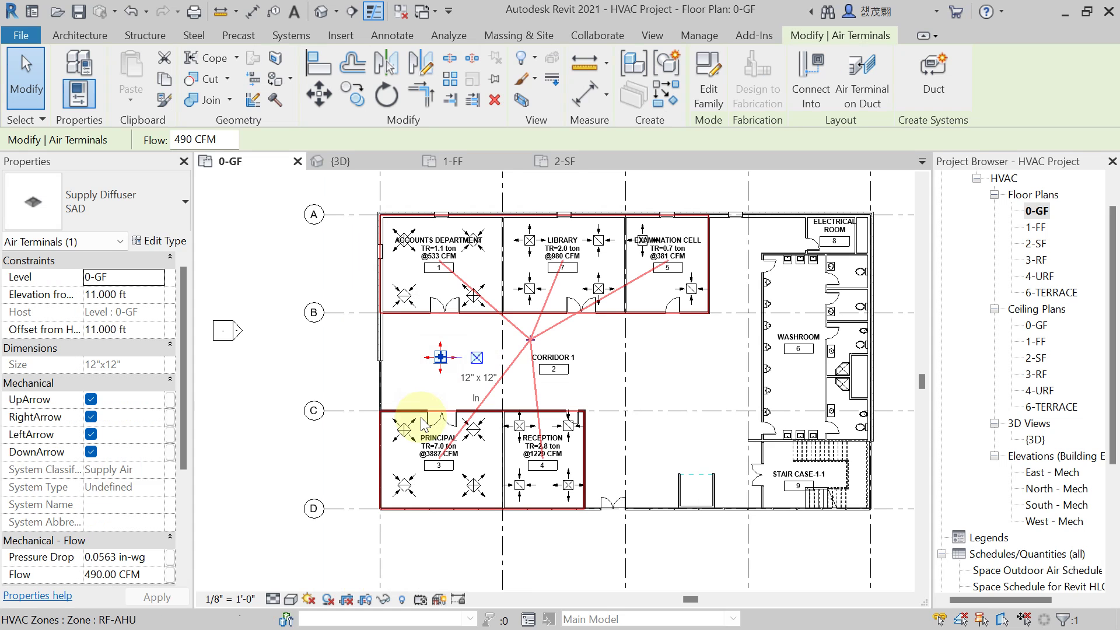
{"action": "left_click", "coordinate": [708, 95]}
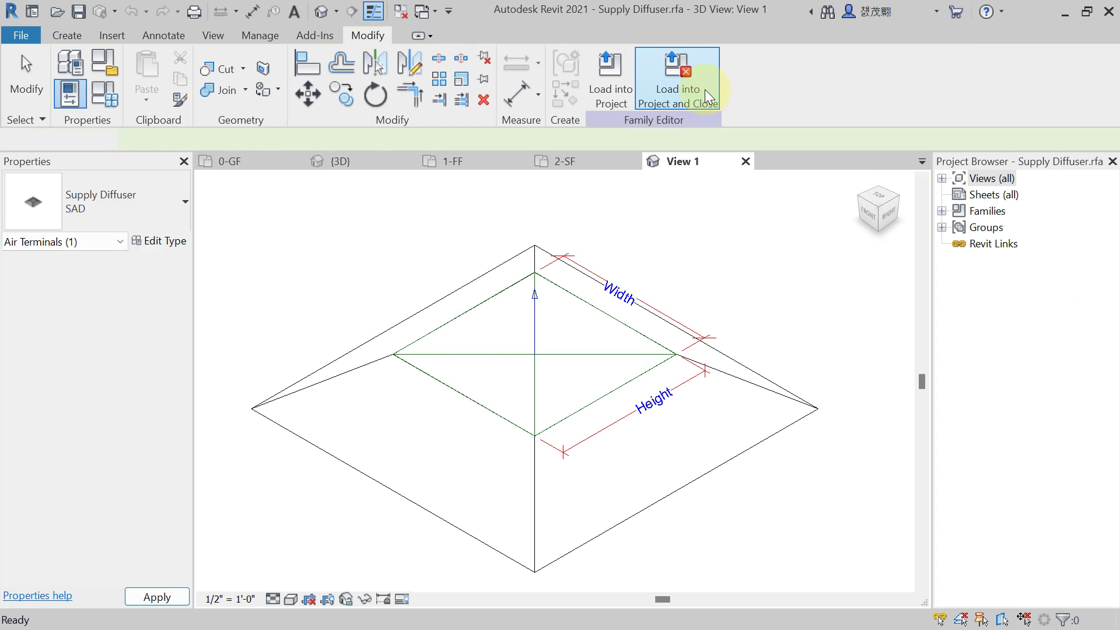
- Deselect the supply air connector and set View 1's visual style to Shaded
{"action": "left_click", "coordinate": [536, 289]}
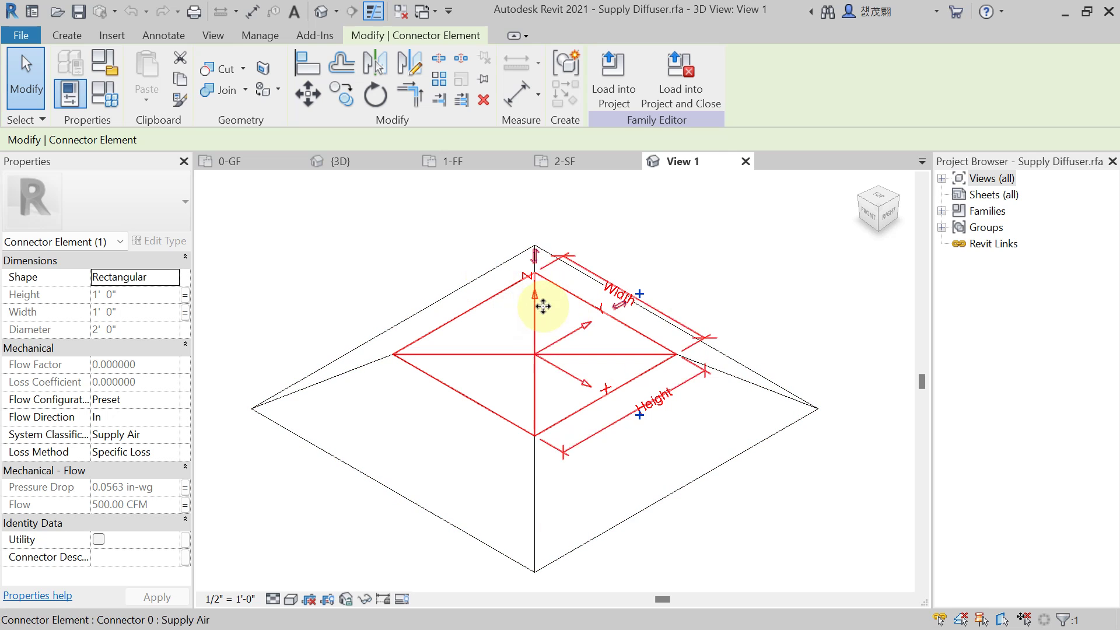
{"action": "left_click", "coordinate": [484, 100]}
{"action": "scroll", "coordinate": [681, 274], "scroll_direction": "down", "scroll_amount": 2}
{"action": "scroll", "coordinate": [702, 295], "scroll_direction": "down", "scroll_amount": 1}
{"action": "left_click", "coordinate": [290, 600]}
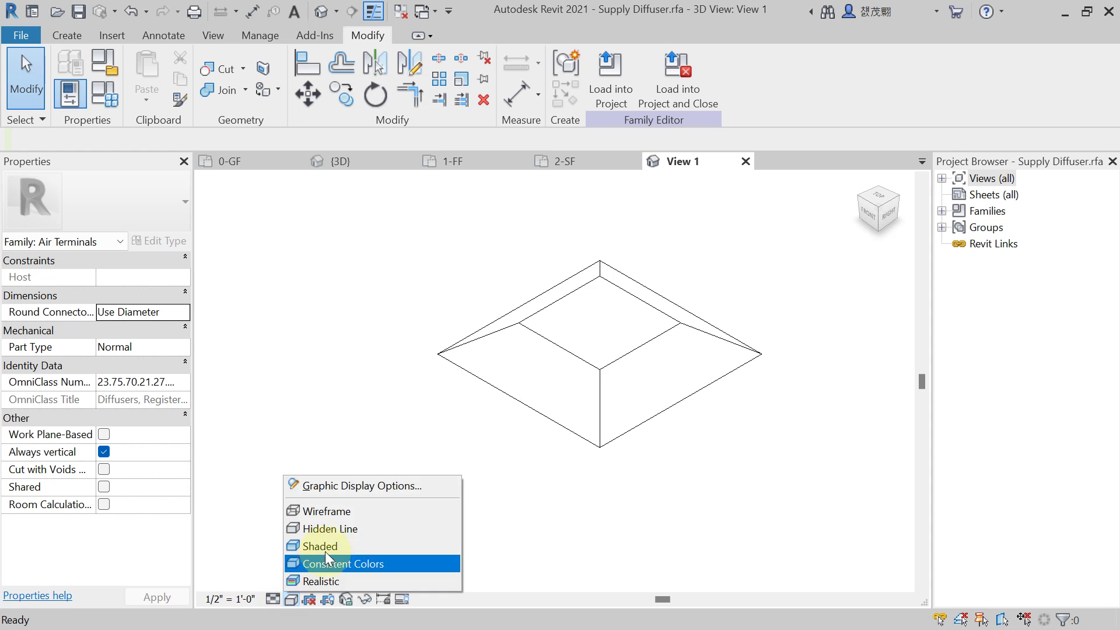
{"action": "left_click", "coordinate": [327, 545]}
- Set View 1's detail level to Fine and bring up the Create tab tools
{"action": "middle_click_drag", "start_coordinate": [348, 551], "coordinate": [303, 568]}
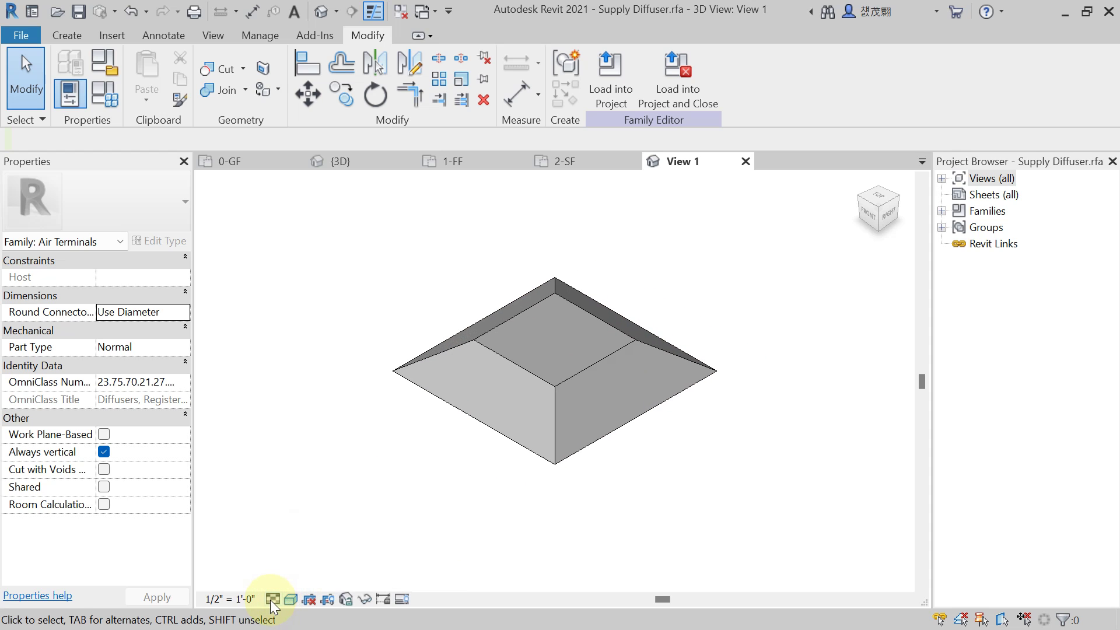
{"action": "left_click", "coordinate": [272, 599]}
{"action": "left_click", "coordinate": [290, 579]}
{"action": "middle_click_drag", "start_coordinate": [498, 346], "coordinate": [488, 349]}
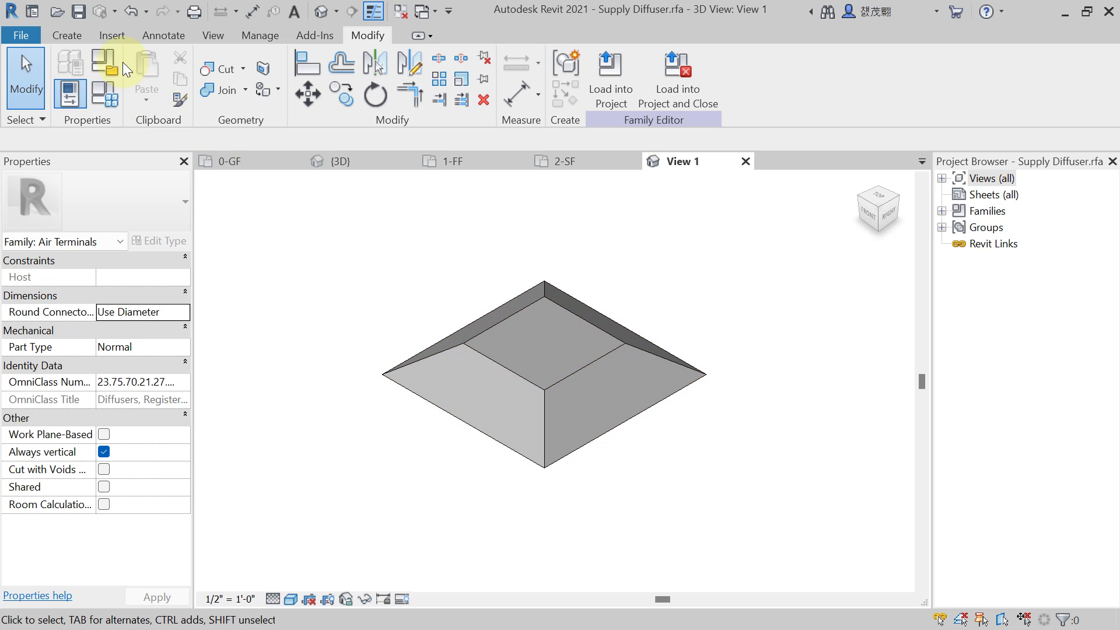
{"action": "left_click", "coordinate": [75, 37]}
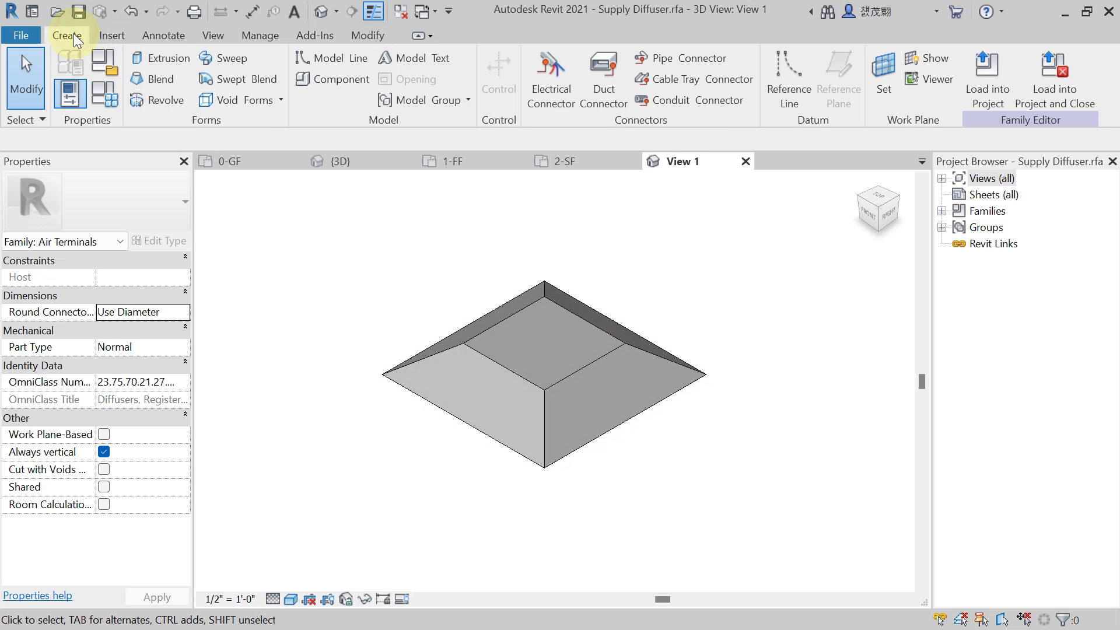
{"action": "left_click", "coordinate": [103, 97]}
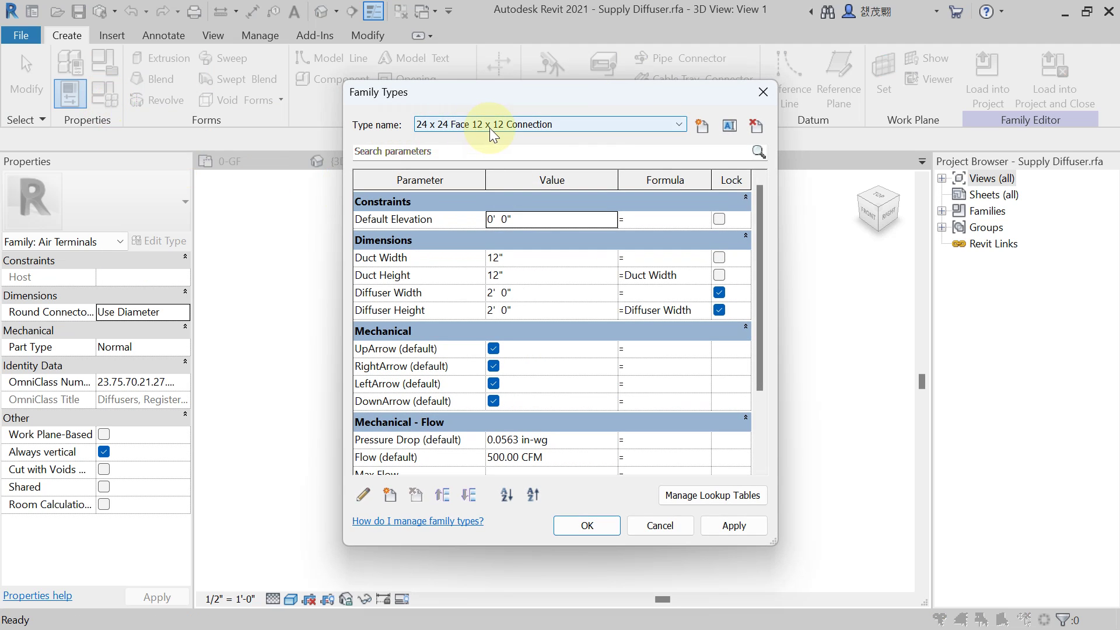
{"action": "left_click_drag", "start_coordinate": [510, 97], "coordinate": [505, 96]}
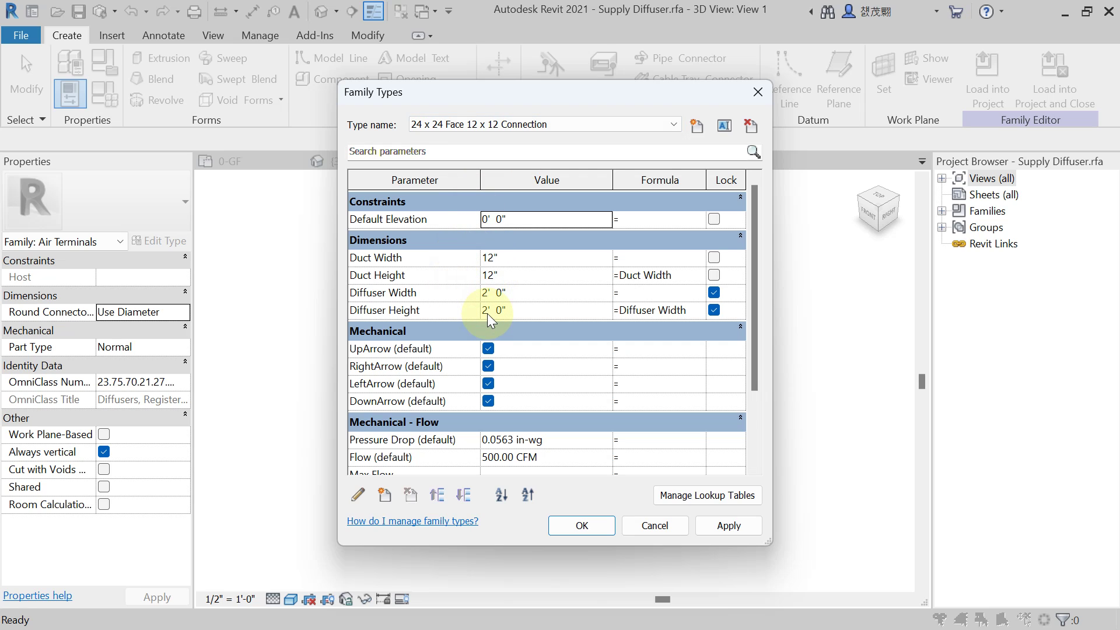
{"action": "left_click", "coordinate": [726, 528]}
{"action": "left_click", "coordinate": [599, 531]}
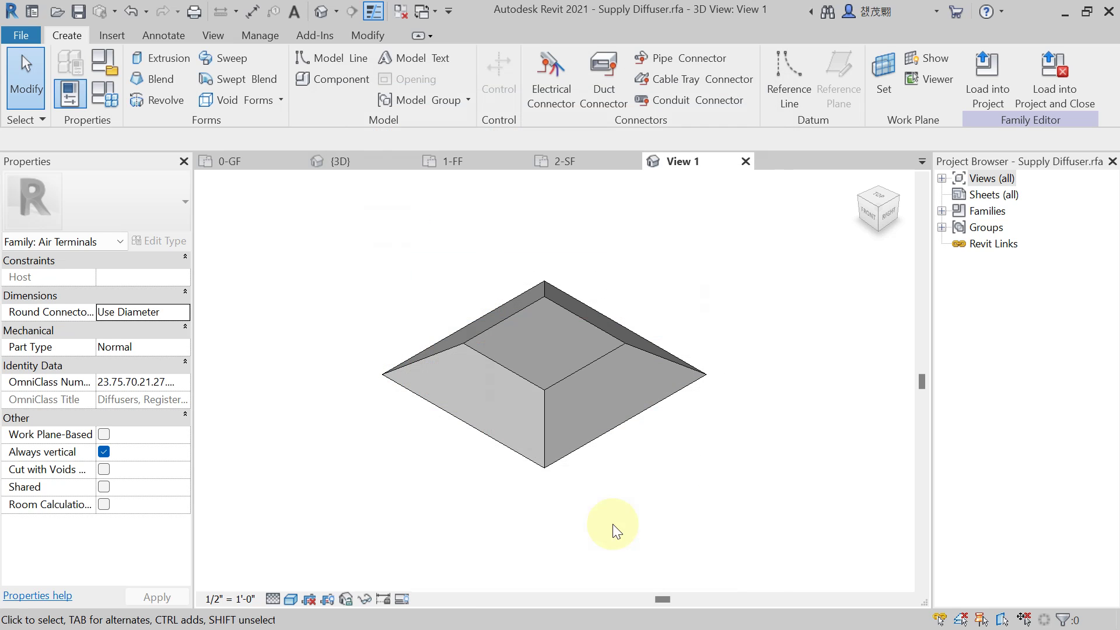
- Open the Ref. Level floor plan from Views (all) > Floor Plans, centred on the diffuser
{"action": "left_click", "coordinate": [943, 179]}
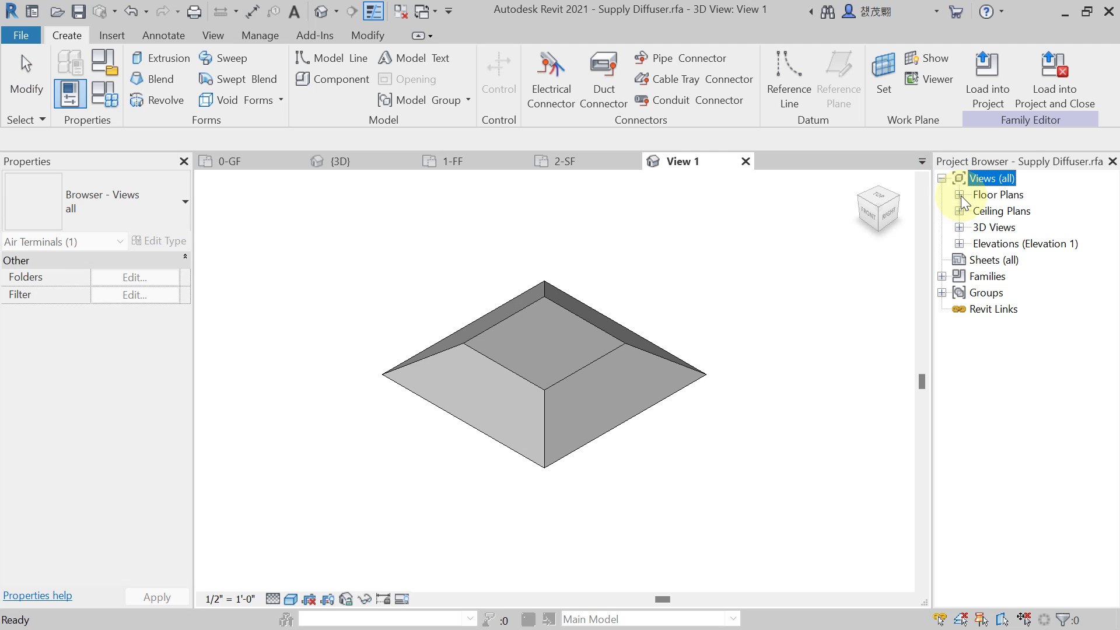
{"action": "left_click", "coordinate": [960, 195]}
{"action": "double_click", "coordinate": [1023, 213]}
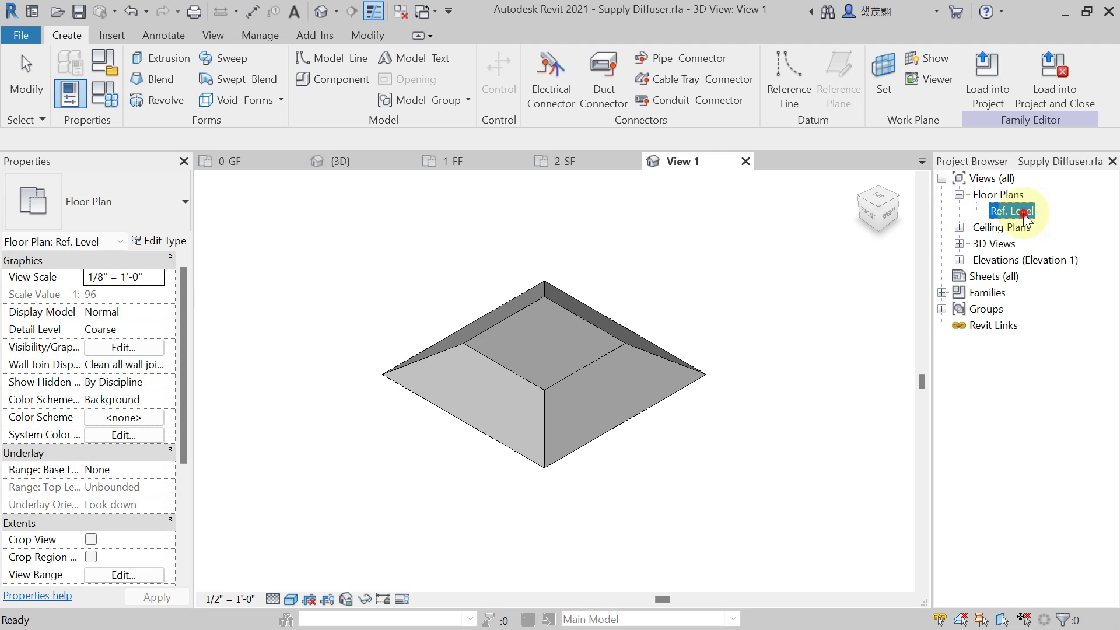
{"action": "middle_click_drag", "start_coordinate": [777, 377], "coordinate": [815, 439]}
{"action": "scroll", "coordinate": [695, 345], "scroll_direction": "up", "scroll_amount": 2}
{"action": "middle_click_drag", "start_coordinate": [759, 340], "coordinate": [789, 358]}
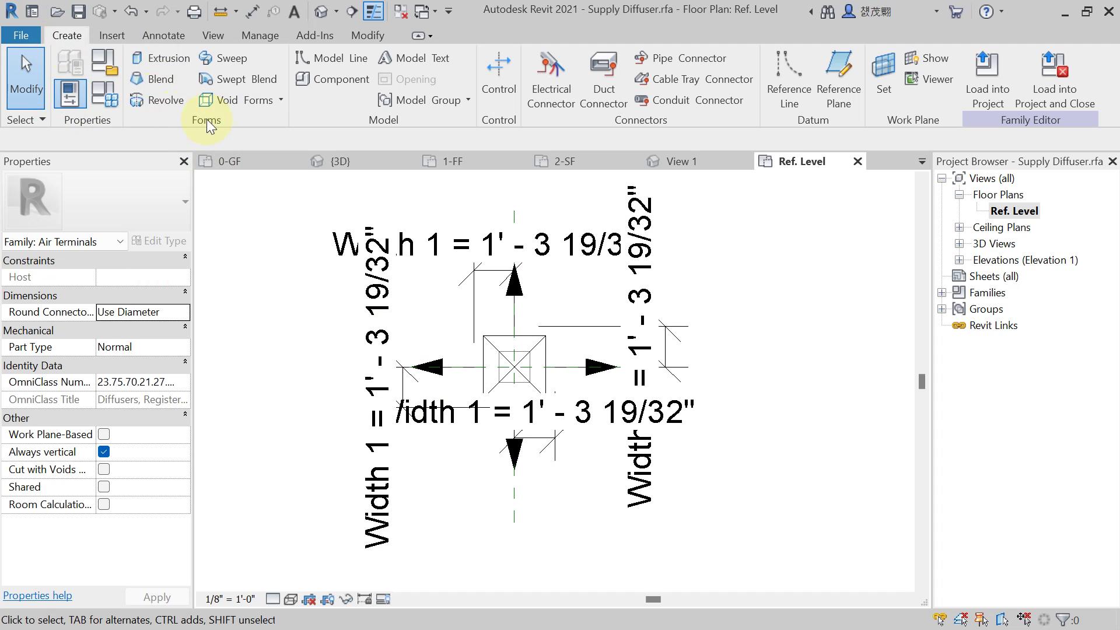
- Start a rectangular solid extrusion with Extrusion Start 4", then check the plenum PDF sizes
{"action": "left_click", "coordinate": [166, 64]}
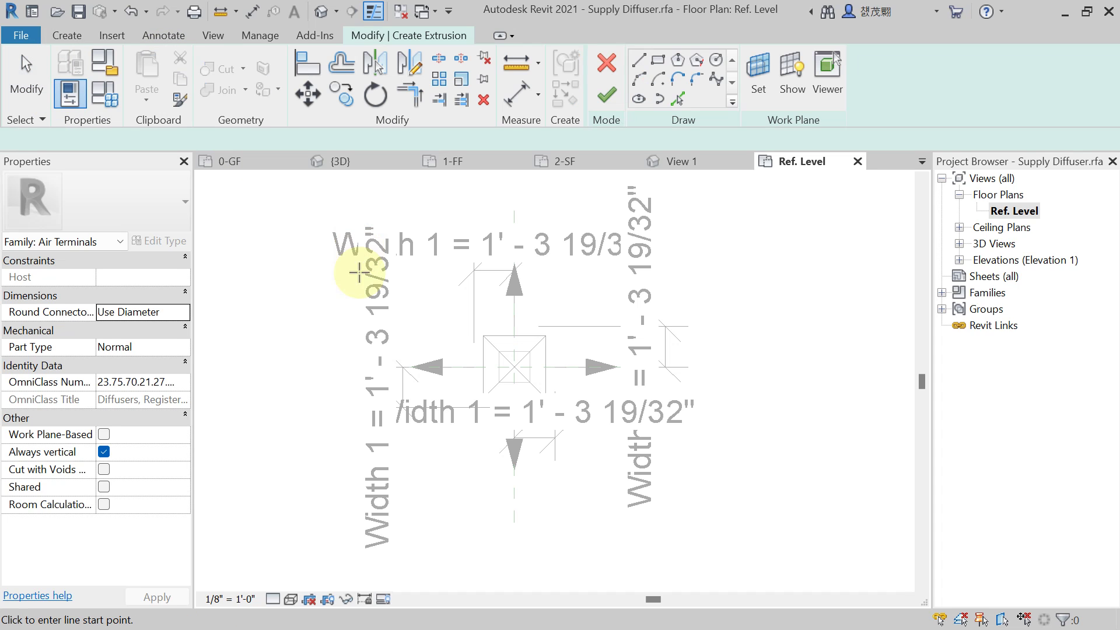
{"action": "left_click", "coordinate": [659, 60]}
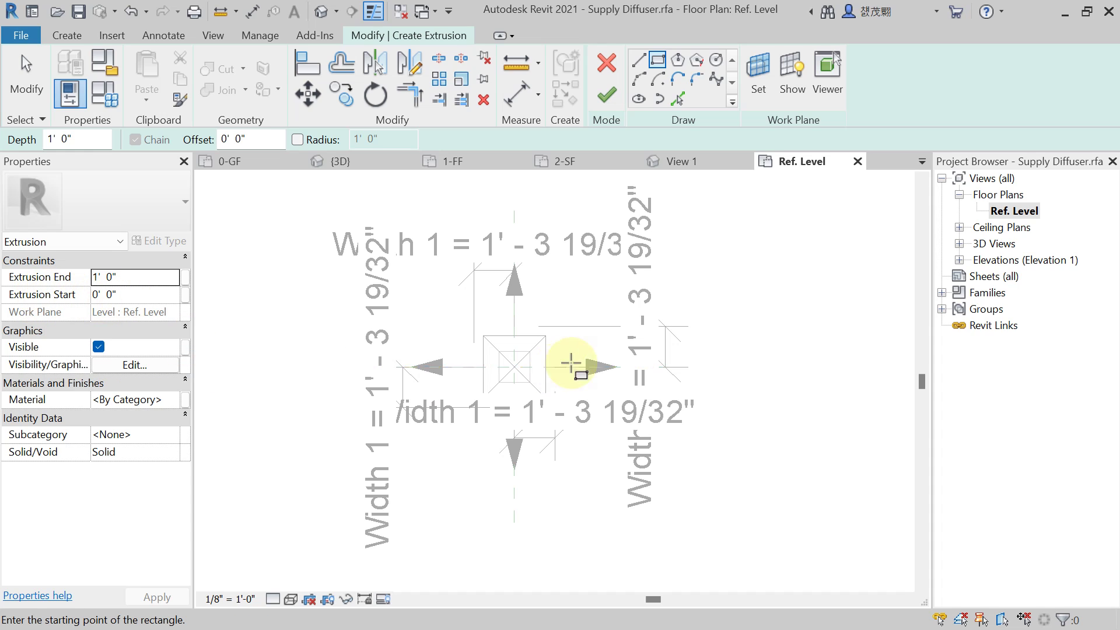
{"action": "left_click", "coordinate": [139, 295]}
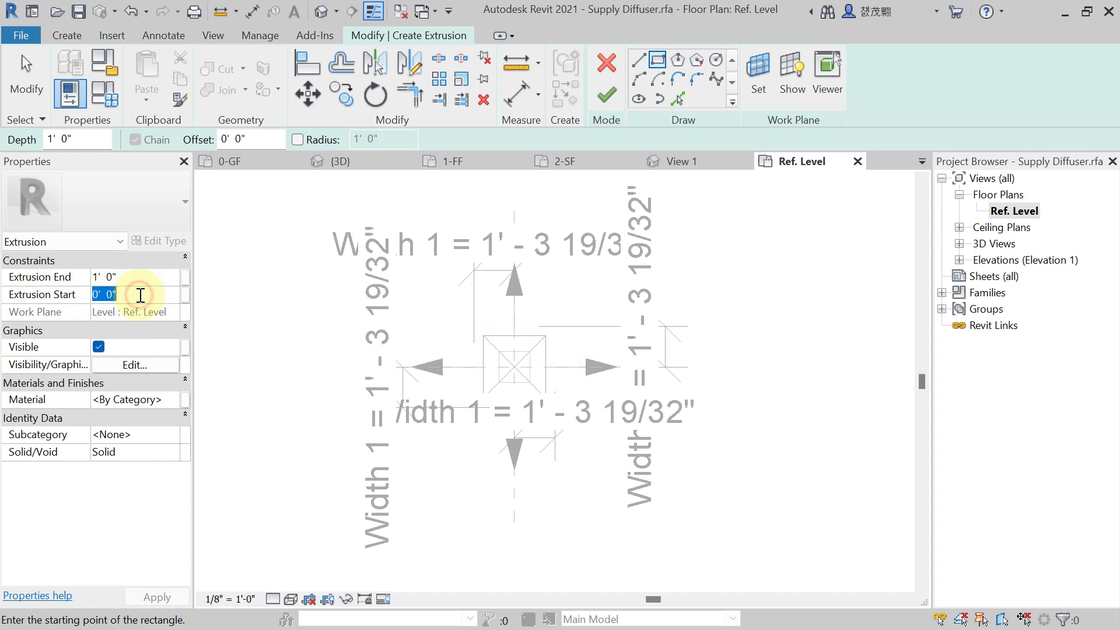
{"action": "type", "text": "4"}
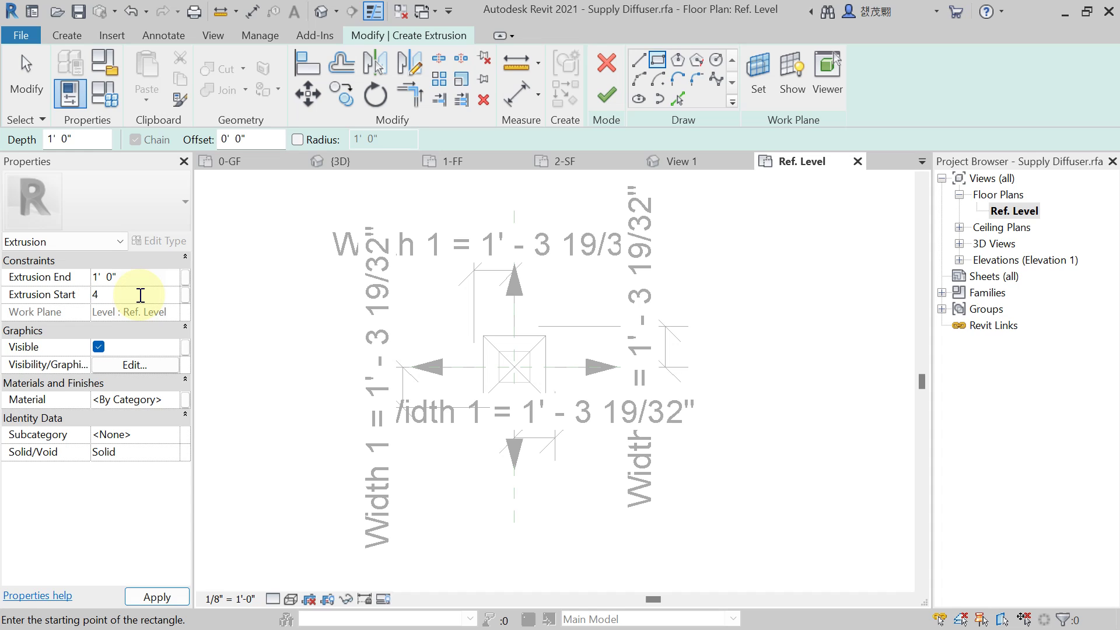
{"action": "type", "text": "\""}
{"action": "key", "text": "Return"}
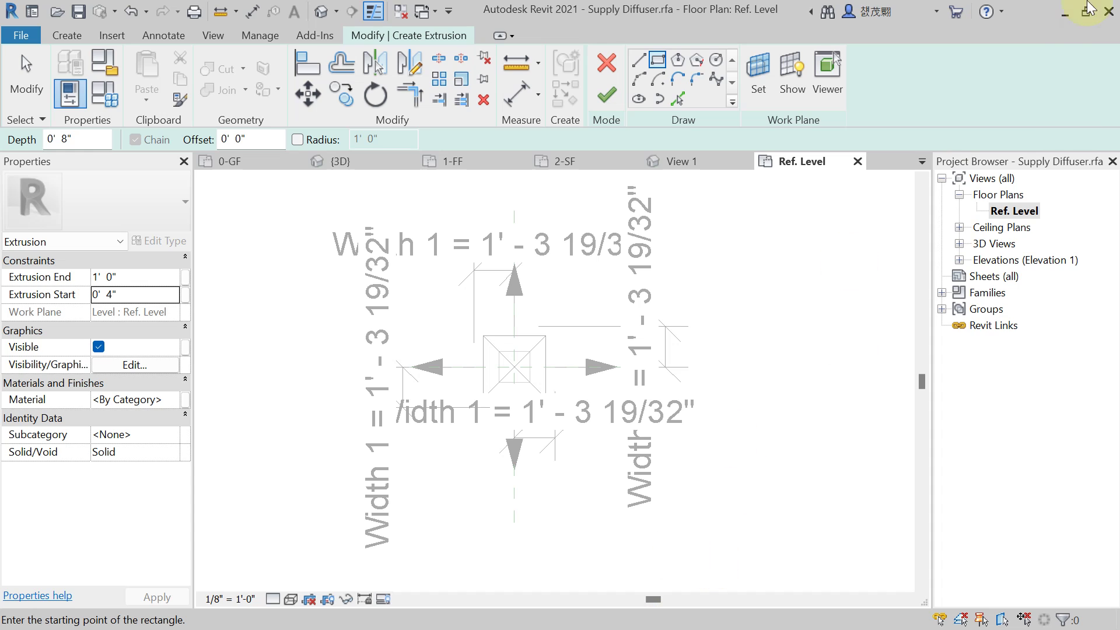
{"action": "left_click", "coordinate": [1065, 13]}
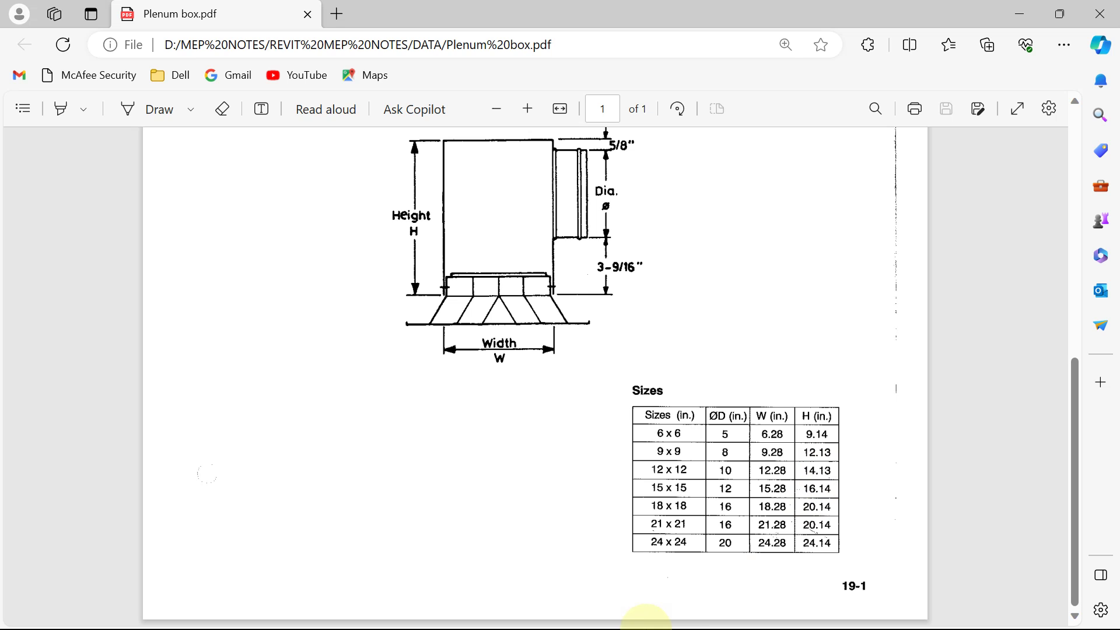
{"action": "left_click", "coordinate": [690, 609]}
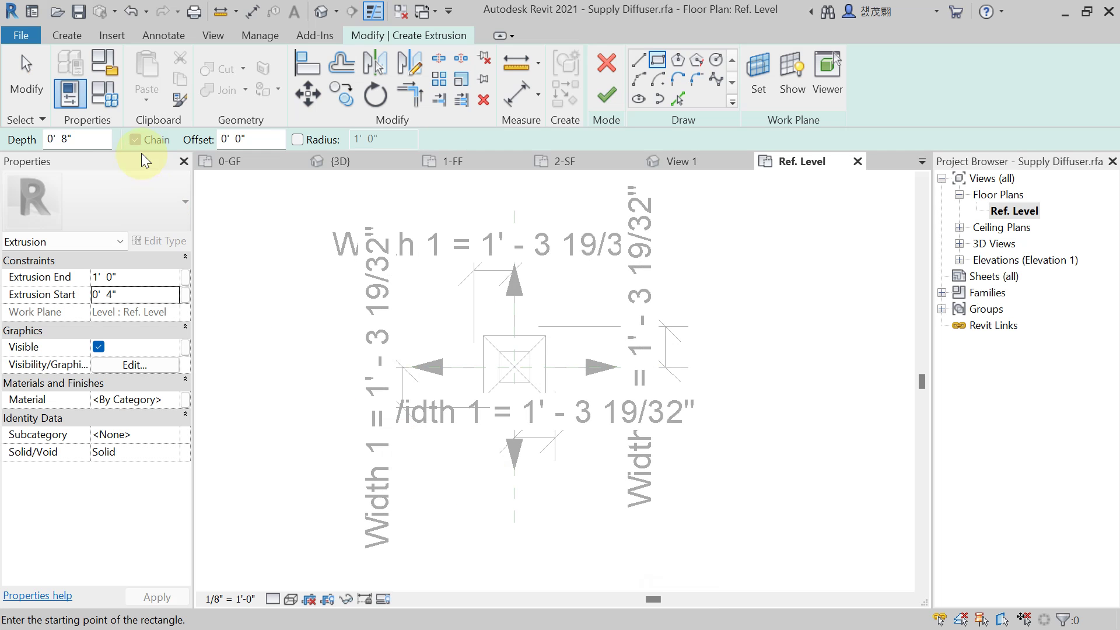
- Enter a 14.13" extrusion depth, then bring up the plenum box PDF
{"action": "type", "text": "1"}
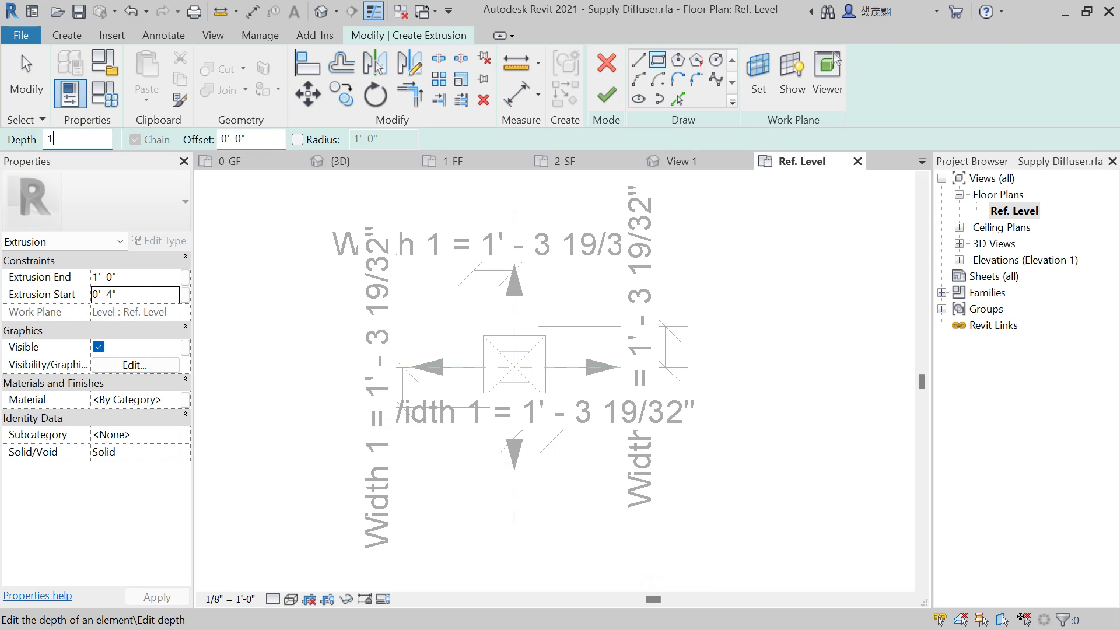
{"action": "type", "text": "4.13\""}
{"action": "left_click", "coordinate": [228, 142]}
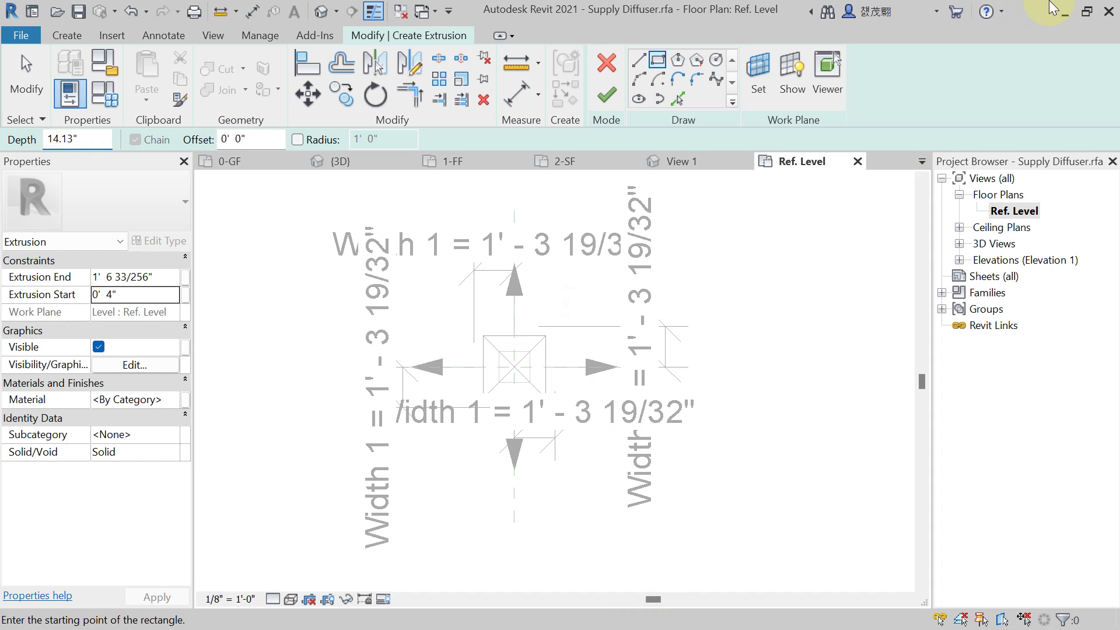
{"action": "left_click", "coordinate": [1066, 11]}
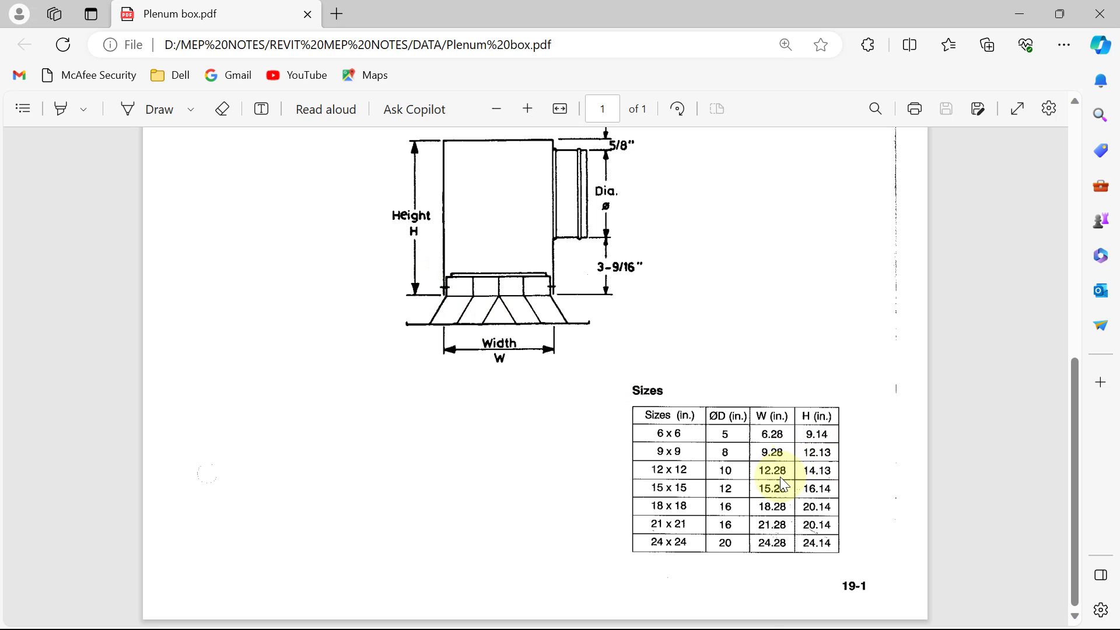
- Sketch the square plenum box with a 0.14" offset around the diffuser centre and finish the extrusion
{"action": "left_click", "coordinate": [698, 611]}
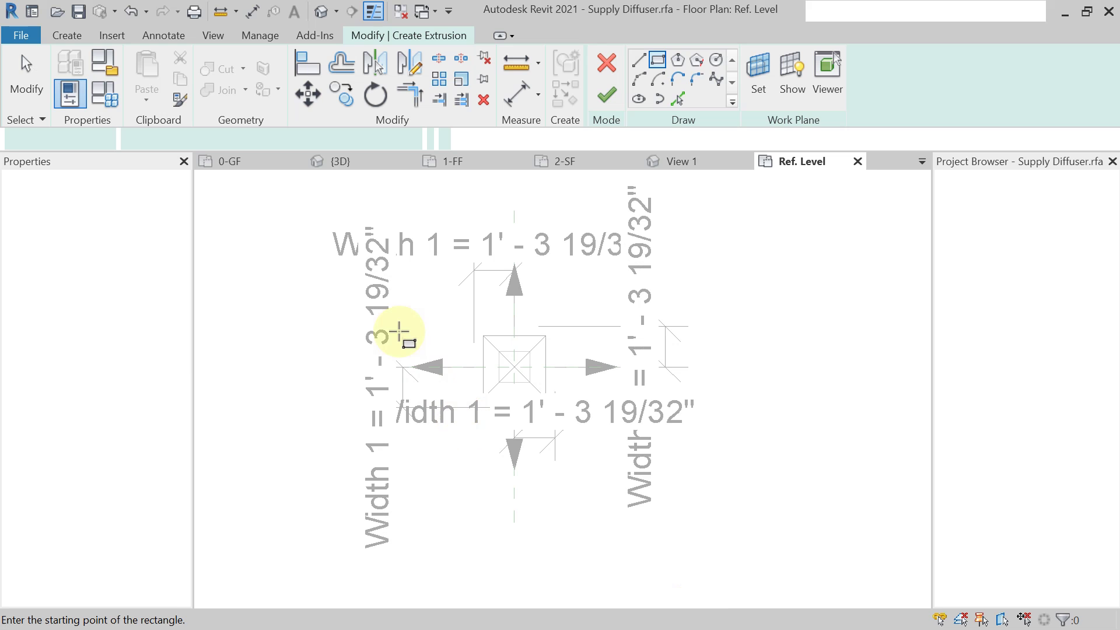
{"action": "left_click", "coordinate": [244, 139]}
{"action": "type", "text": "0"}
{"action": "type", "text": ".14\""}
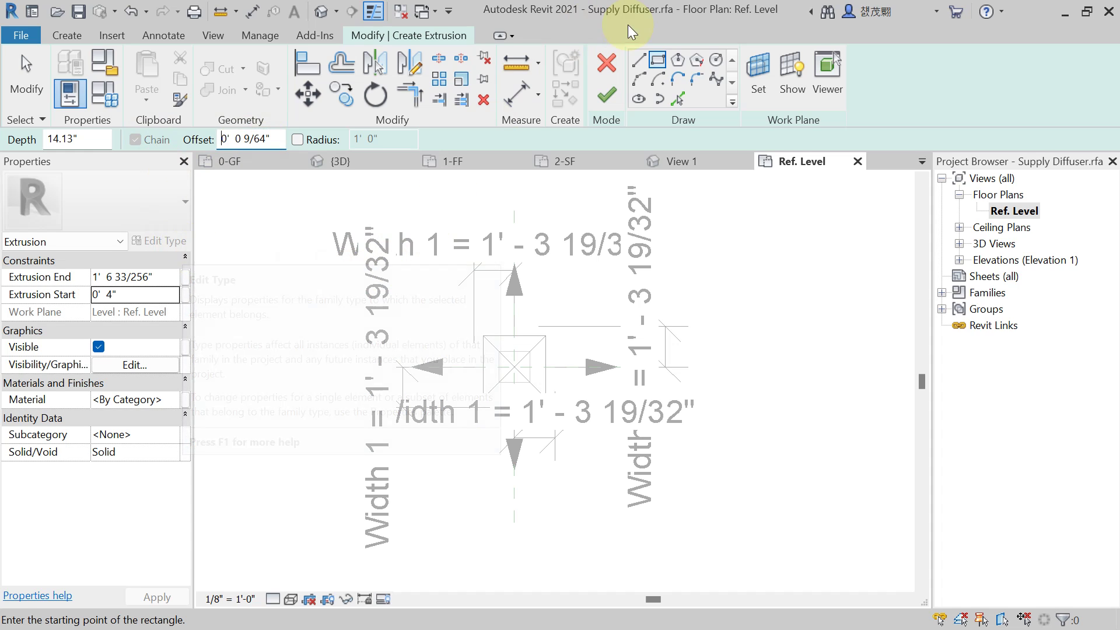
{"action": "scroll", "coordinate": [502, 358], "scroll_direction": "up", "scroll_amount": 2}
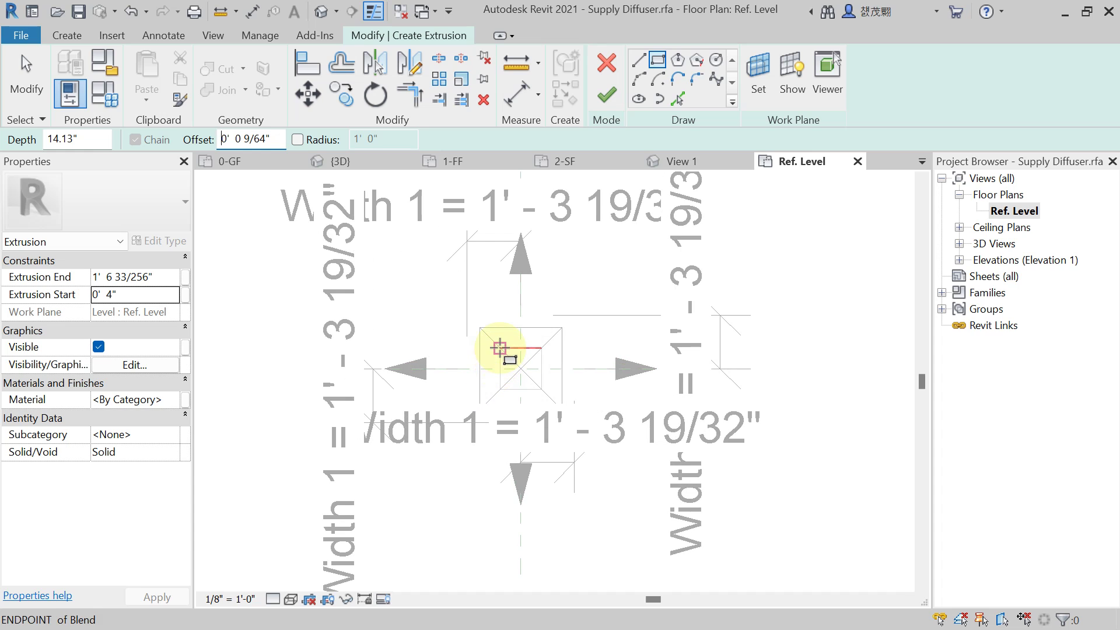
{"action": "left_click", "coordinate": [500, 347]}
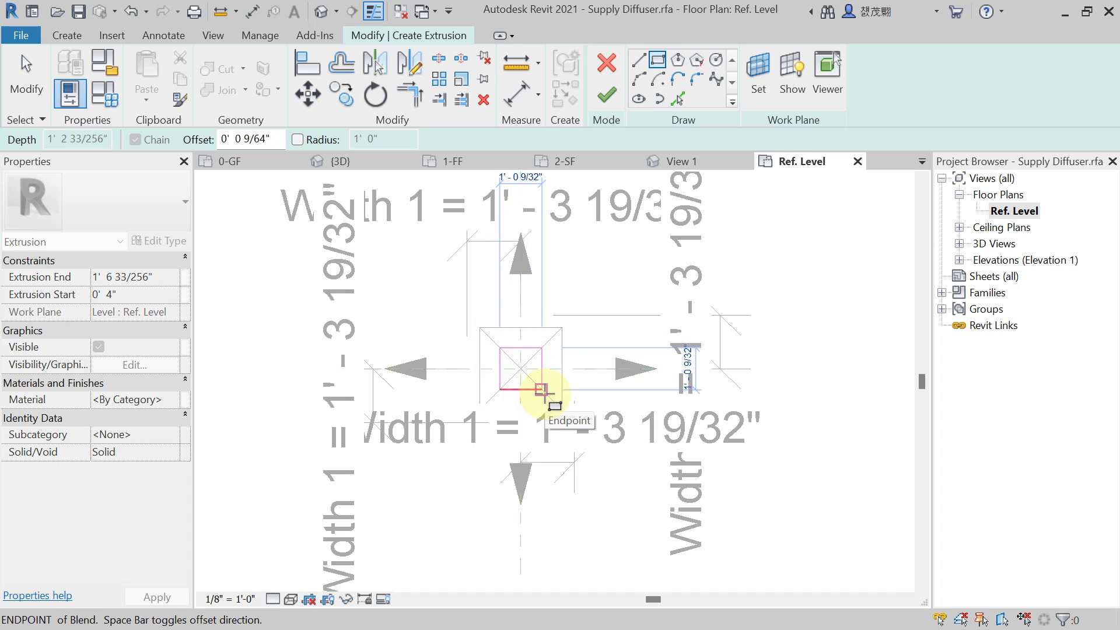
{"action": "left_click", "coordinate": [542, 390]}
{"action": "left_click", "coordinate": [612, 101]}
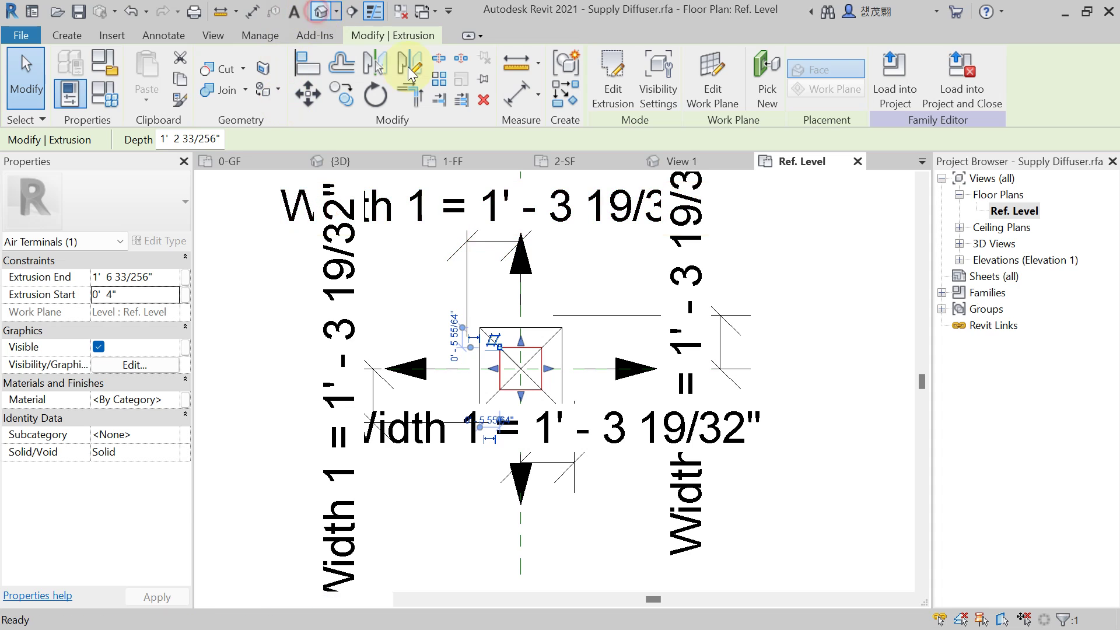
- Inspect the new box shaded in the Default 3D View, then bring up the PDF
{"action": "left_click", "coordinate": [322, 11]}
{"action": "left_click", "coordinate": [291, 599]}
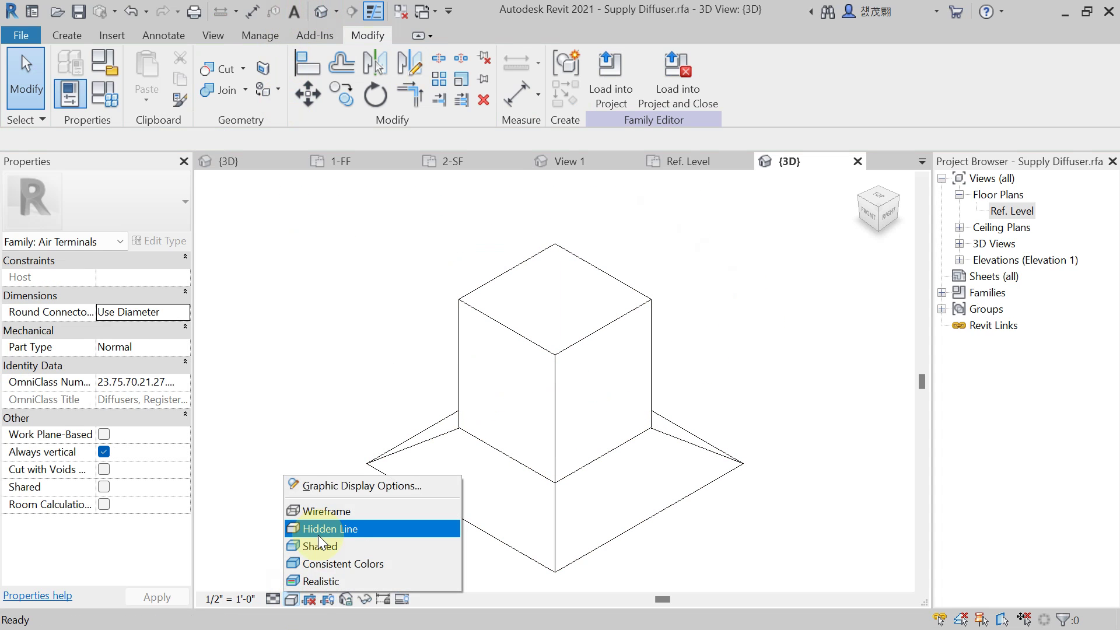
{"action": "left_click", "coordinate": [319, 543]}
{"action": "middle_click_drag", "start_coordinate": [707, 405], "coordinate": [656, 412], "text": "shift"}
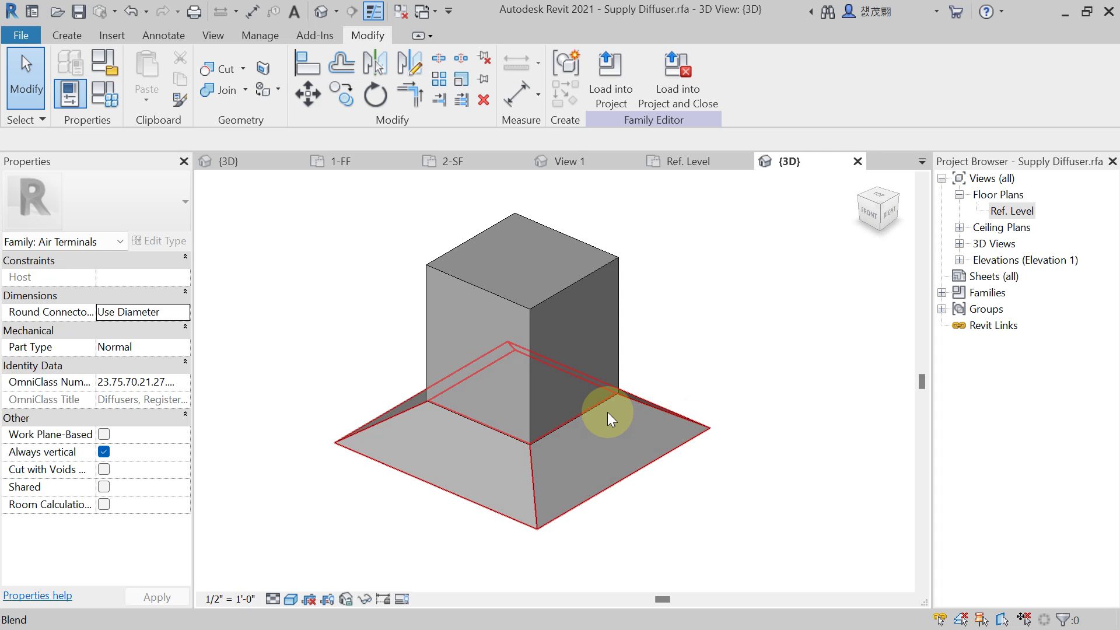
{"action": "left_click", "coordinate": [1064, 12]}
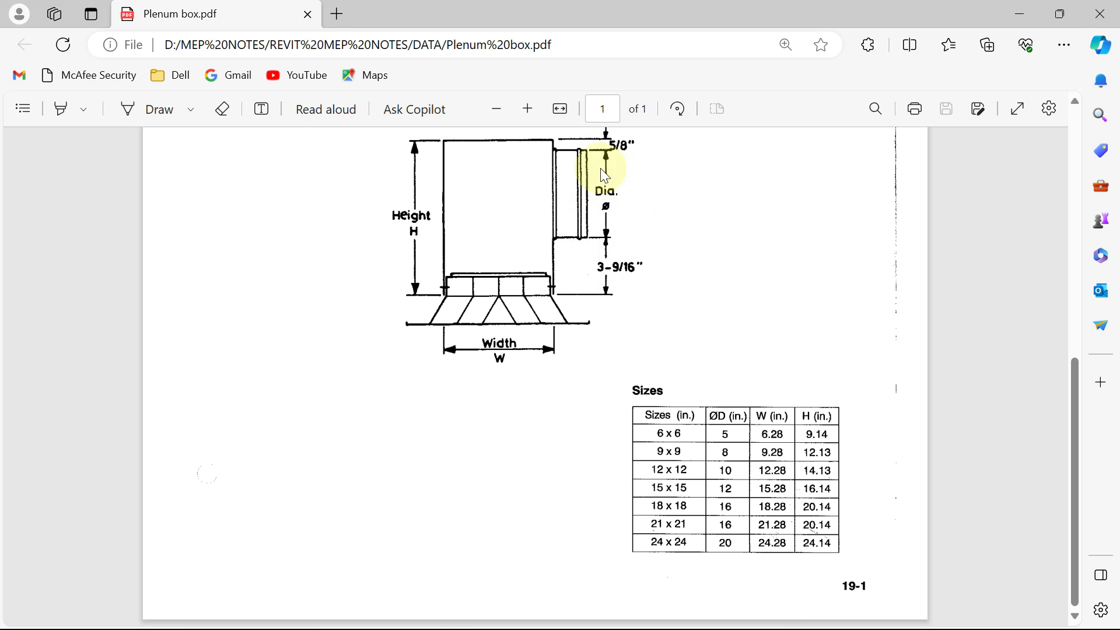
{"action": "scroll", "coordinate": [615, 187], "scroll_direction": "up", "scroll_amount": 2}
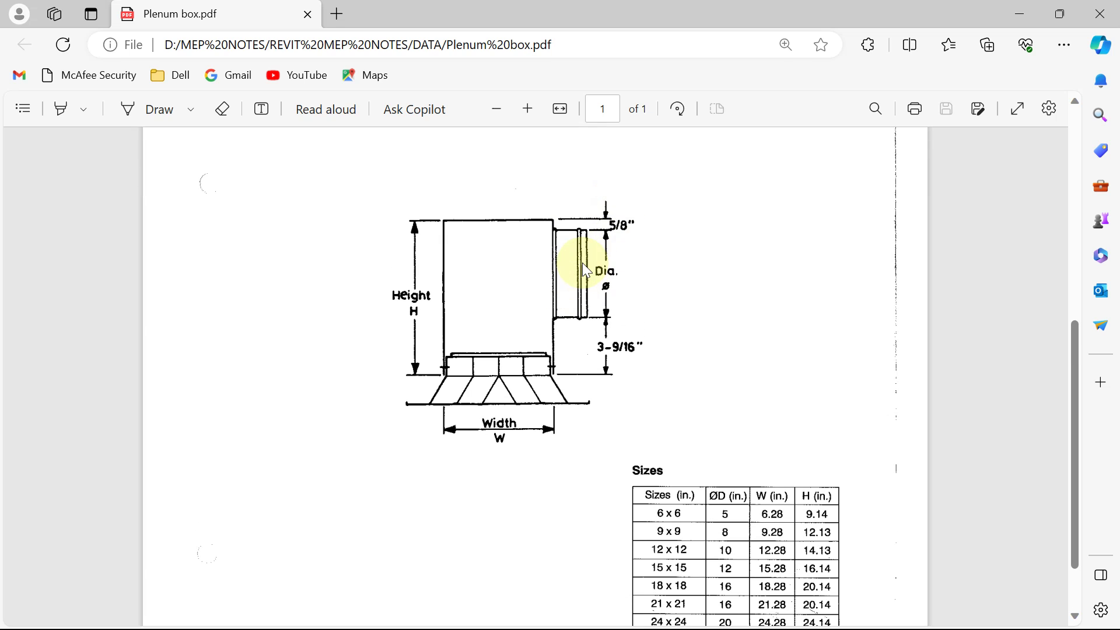
{"action": "scroll", "coordinate": [586, 211], "scroll_direction": "down", "scroll_amount": 2}
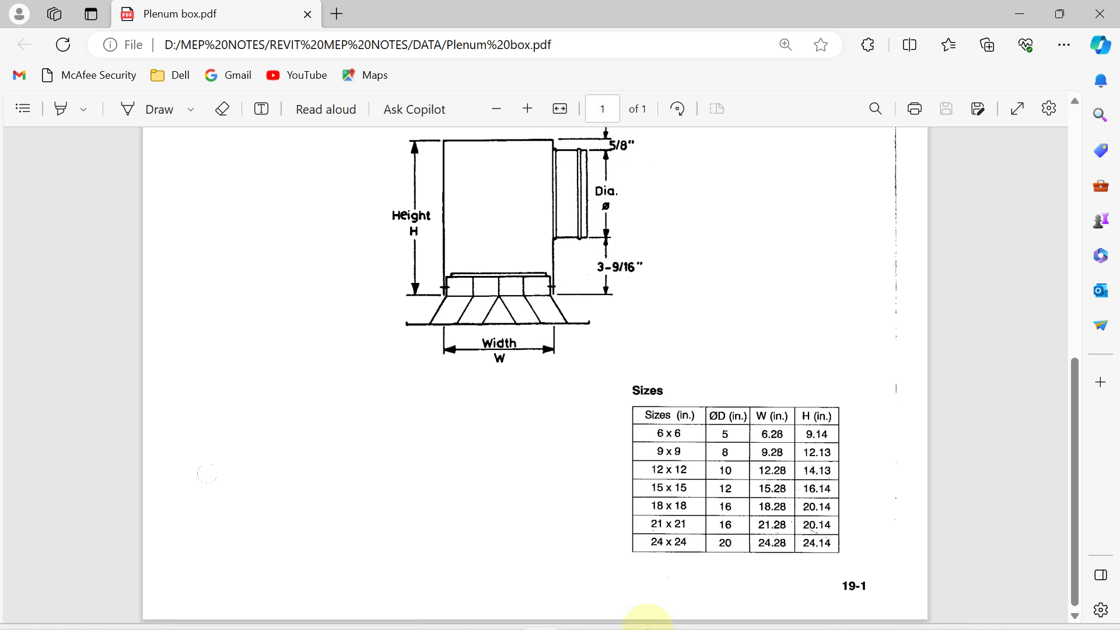
- Return to Revit and orbit the family to a top-front-right 3D view
{"action": "left_click", "coordinate": [688, 612]}
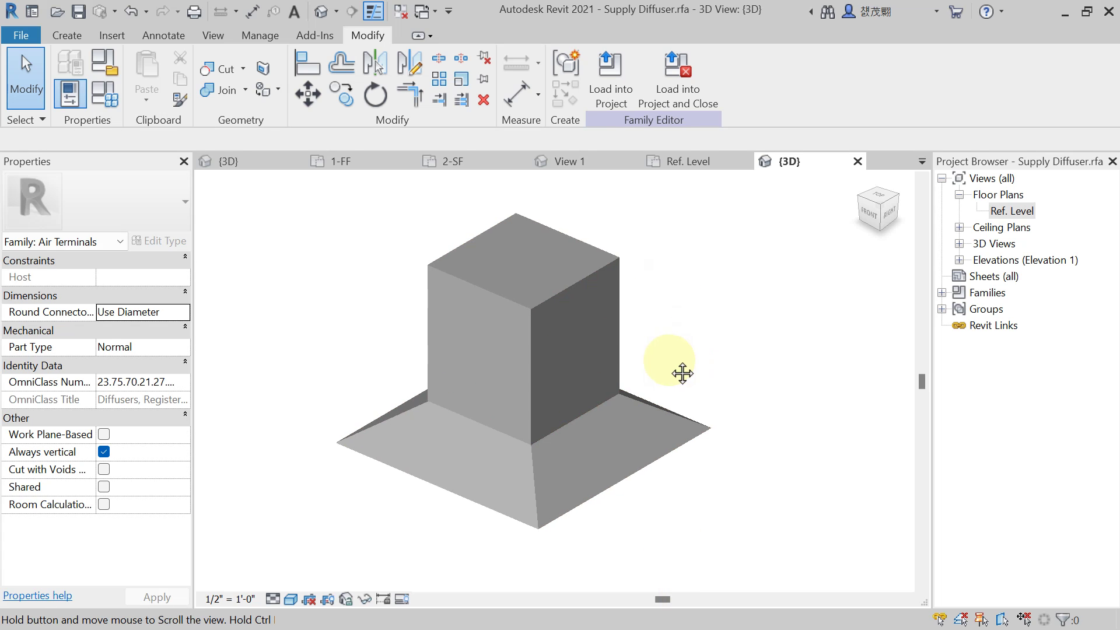
{"action": "middle_click_drag", "start_coordinate": [545, 491], "coordinate": [555, 380], "text": "shift"}
{"action": "middle_click_drag", "start_coordinate": [695, 395], "coordinate": [664, 399], "text": "shift"}
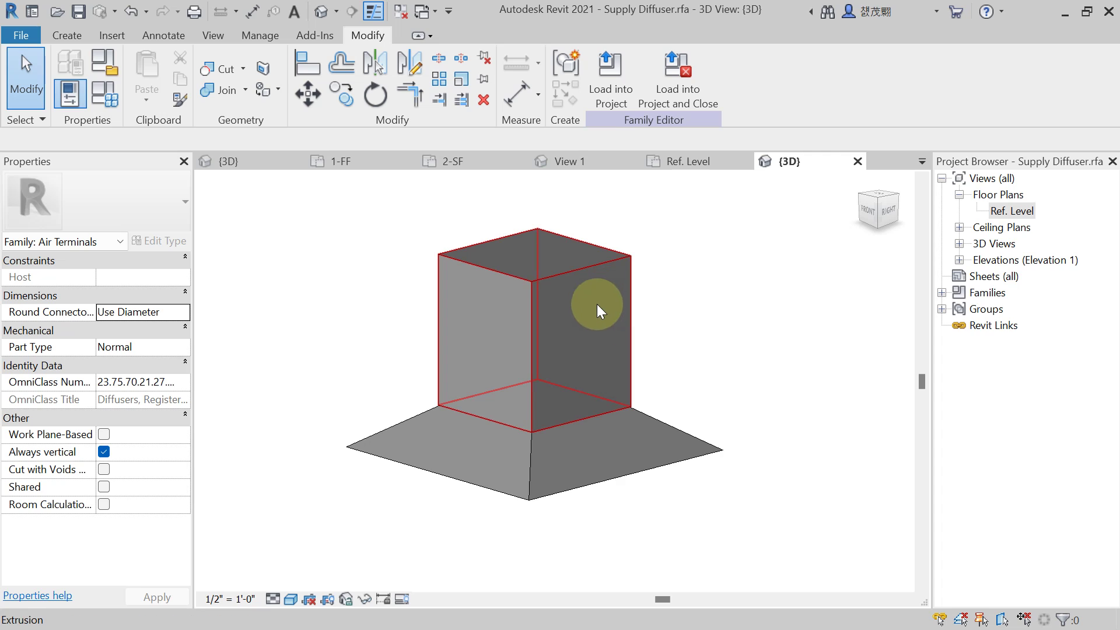
{"action": "middle_click_drag", "start_coordinate": [463, 303], "coordinate": [399, 348], "text": "shift"}
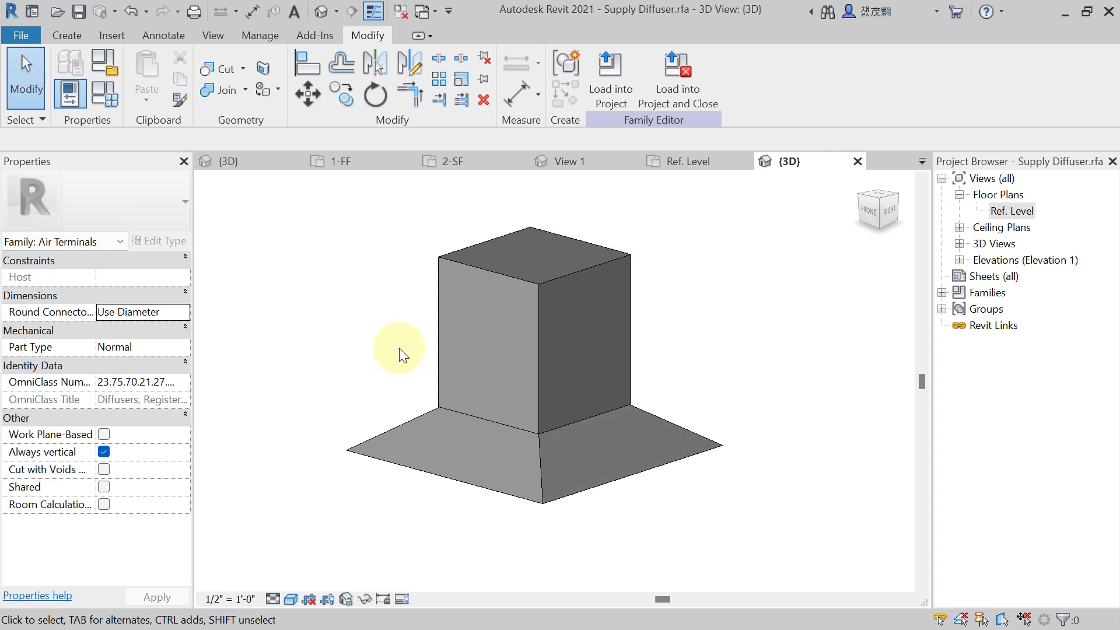
- Show the work plane and set it to the plenum box's right side face
{"action": "left_click", "coordinate": [68, 36]}
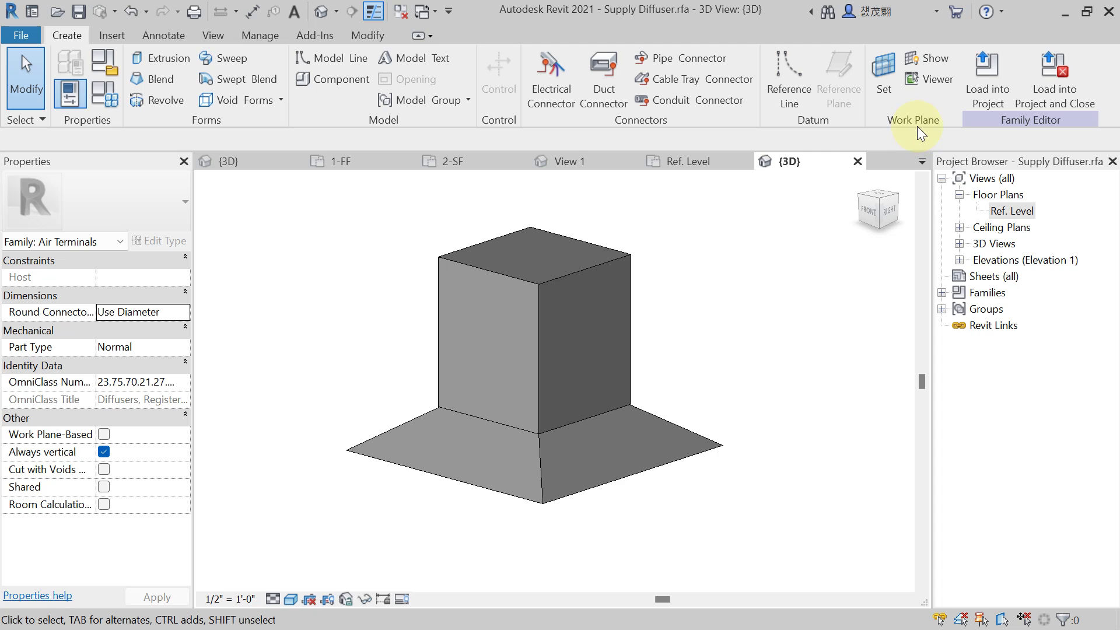
{"action": "left_click", "coordinate": [930, 58]}
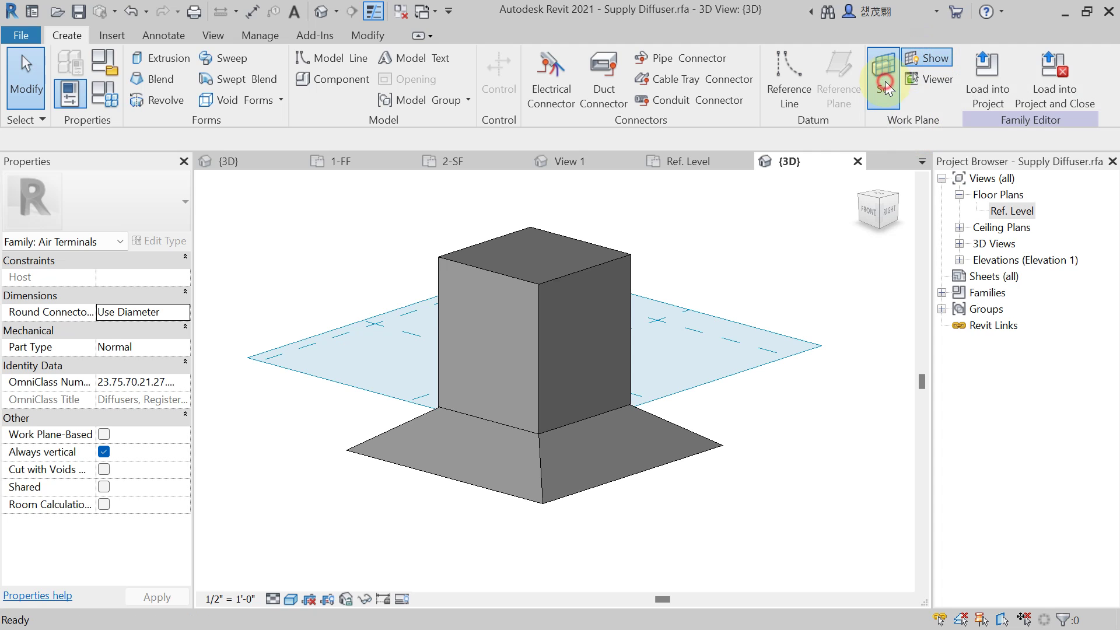
{"action": "left_click", "coordinate": [884, 86]}
{"action": "left_click", "coordinate": [439, 344]}
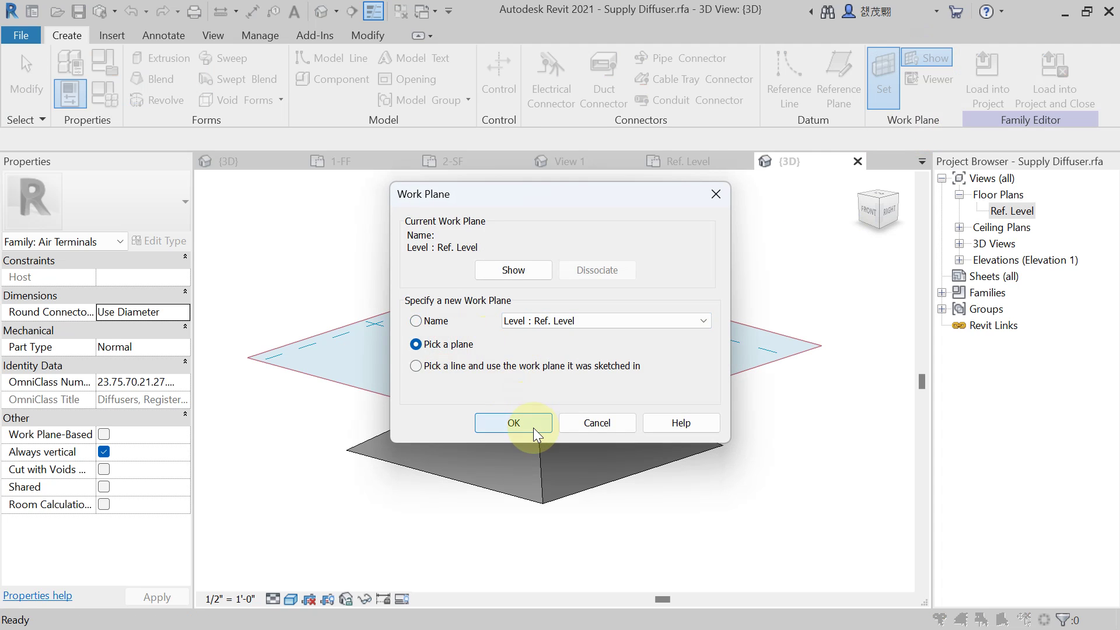
{"action": "left_click", "coordinate": [534, 429]}
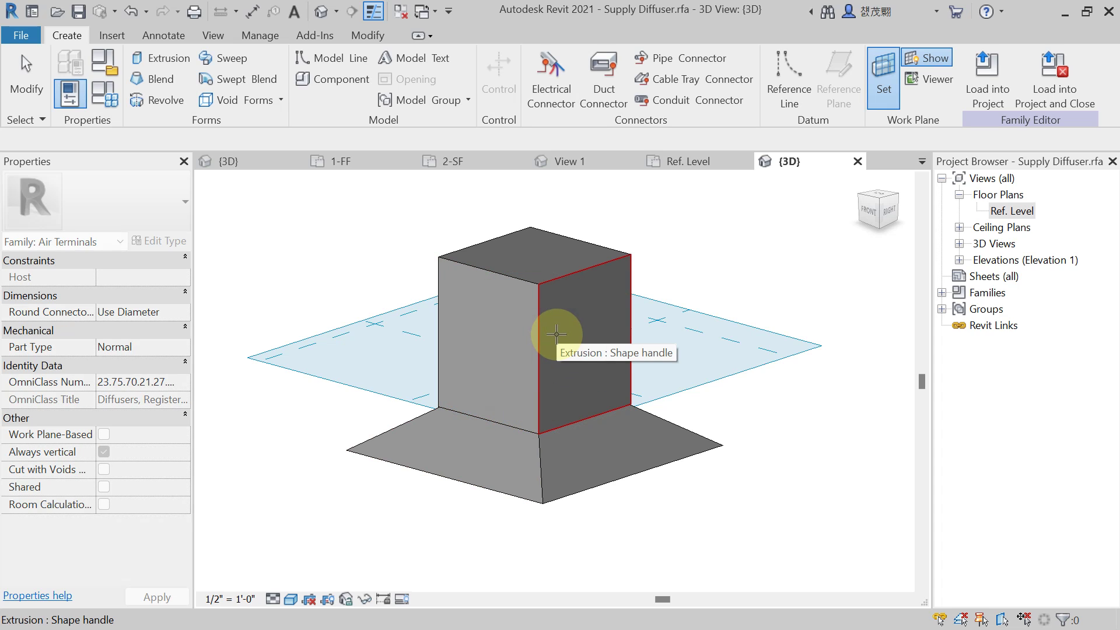
{"action": "left_click", "coordinate": [556, 334]}
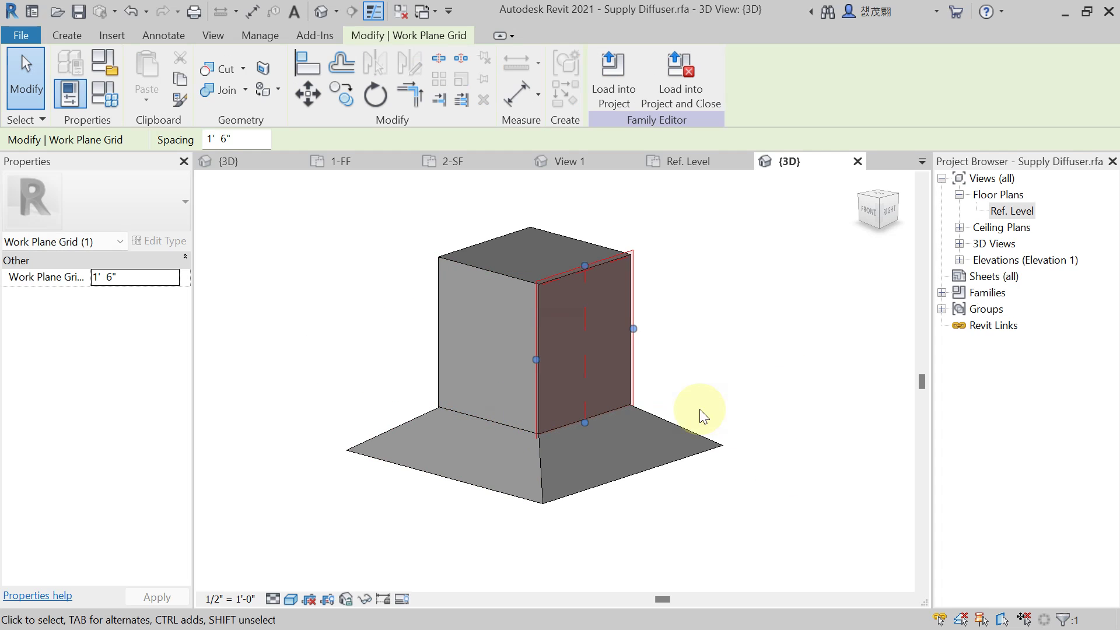
{"action": "scroll", "coordinate": [676, 322], "scroll_direction": "up", "scroll_amount": 3}
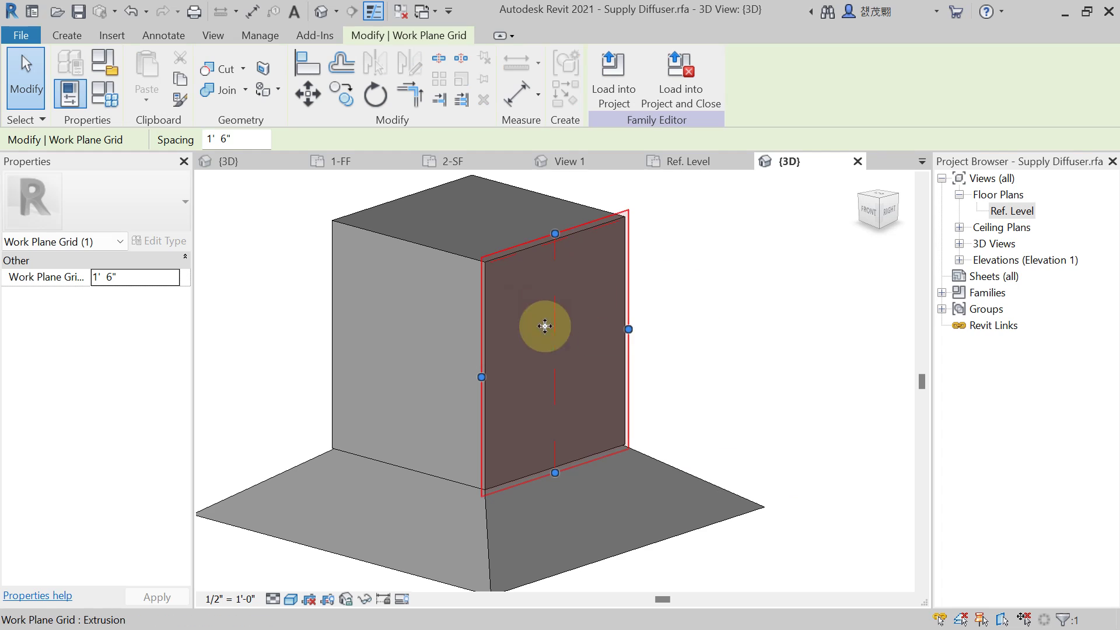
{"action": "scroll", "coordinate": [579, 298], "scroll_direction": "down", "scroll_amount": 1}
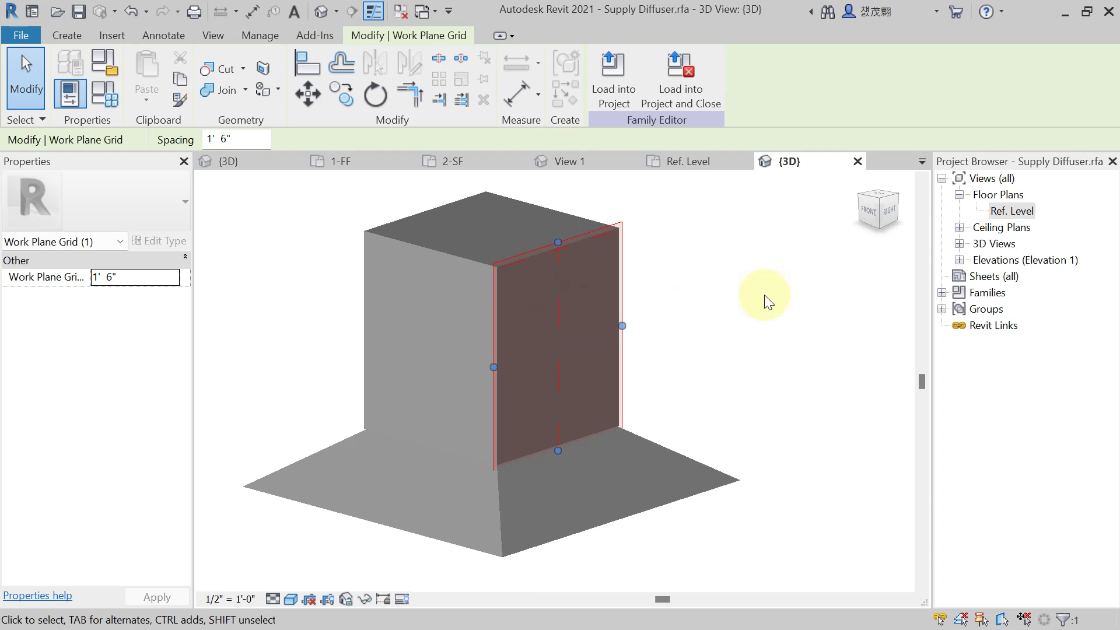
- Rotate the view to face the box's right side and recentre it
{"action": "left_click", "coordinate": [891, 216]}
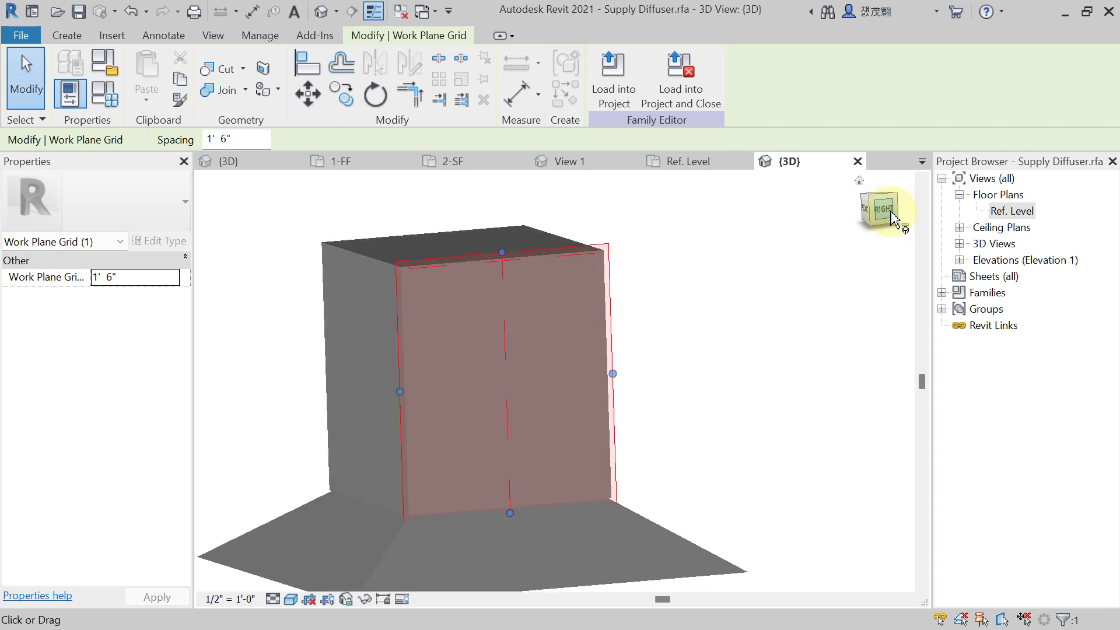
{"action": "middle_click_drag", "start_coordinate": [755, 393], "coordinate": [701, 365]}
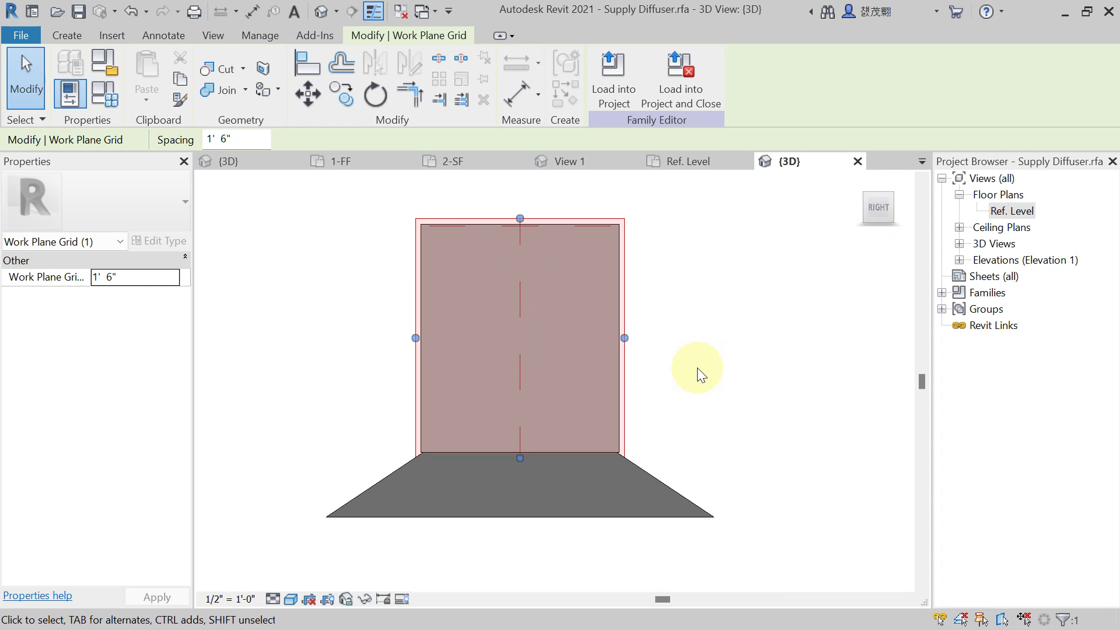
{"action": "mouse_move", "coordinate": [375, 325]}
{"action": "middle_mouse_down"}
{"action": "mouse_move", "coordinate": [432, 335]}
{"action": "mouse_move", "coordinate": [380, 325]}
{"action": "middle_mouse_up"}
- Draw two model lines along the box's top and bottom edges, extending to the right
{"action": "left_click", "coordinate": [66, 36]}
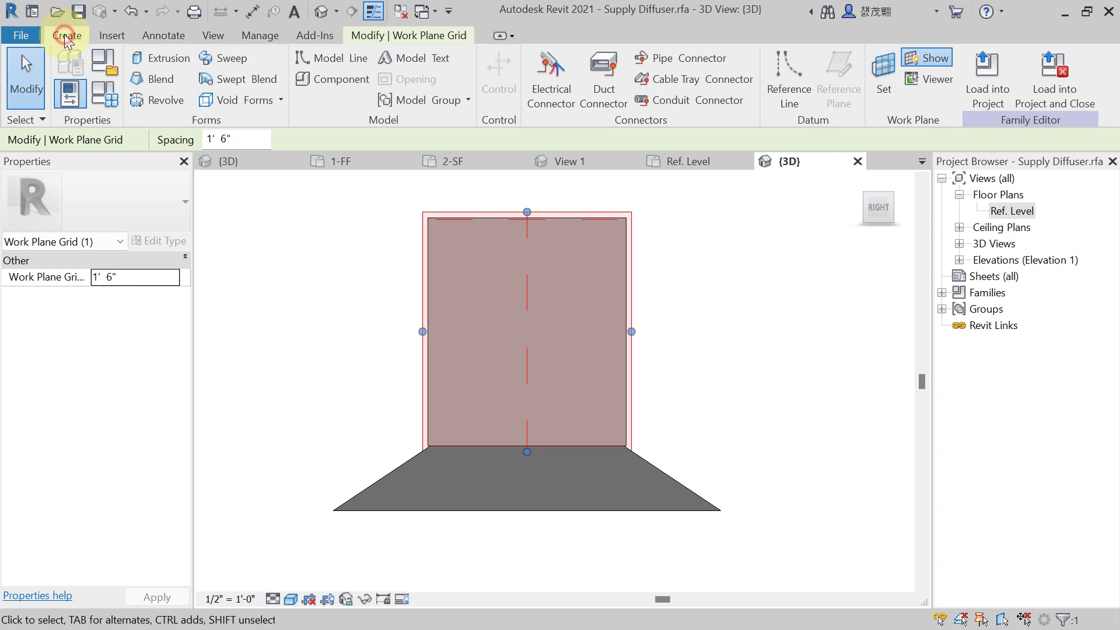
{"action": "left_click", "coordinate": [337, 57]}
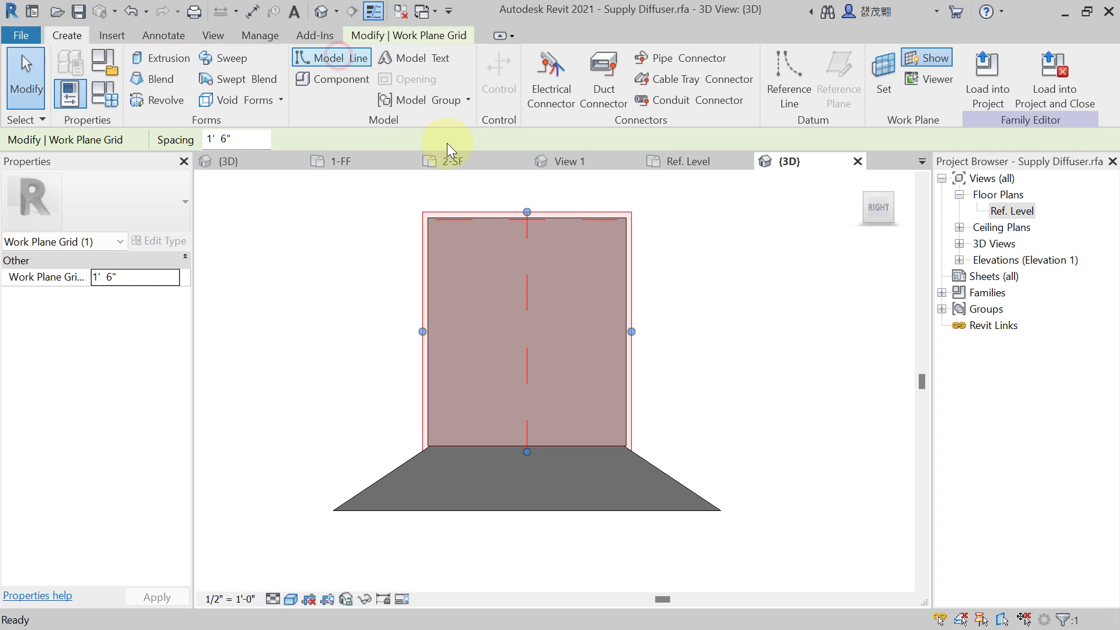
{"action": "left_click", "coordinate": [430, 447]}
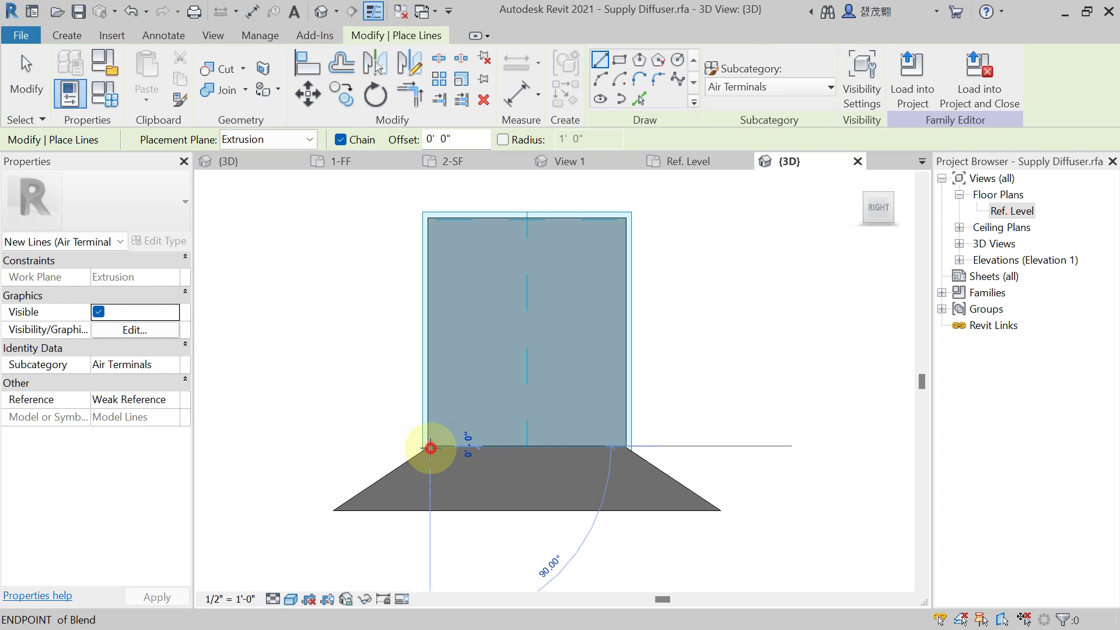
{"action": "left_click", "coordinate": [768, 447]}
{"action": "left_click", "coordinate": [428, 218]}
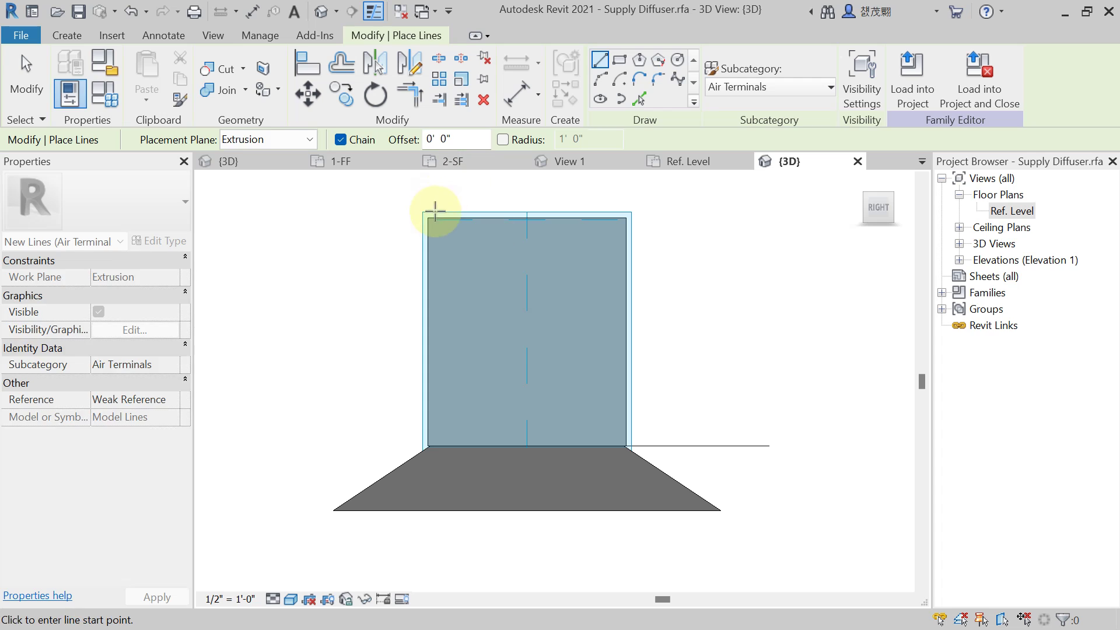
{"action": "left_click", "coordinate": [722, 218]}
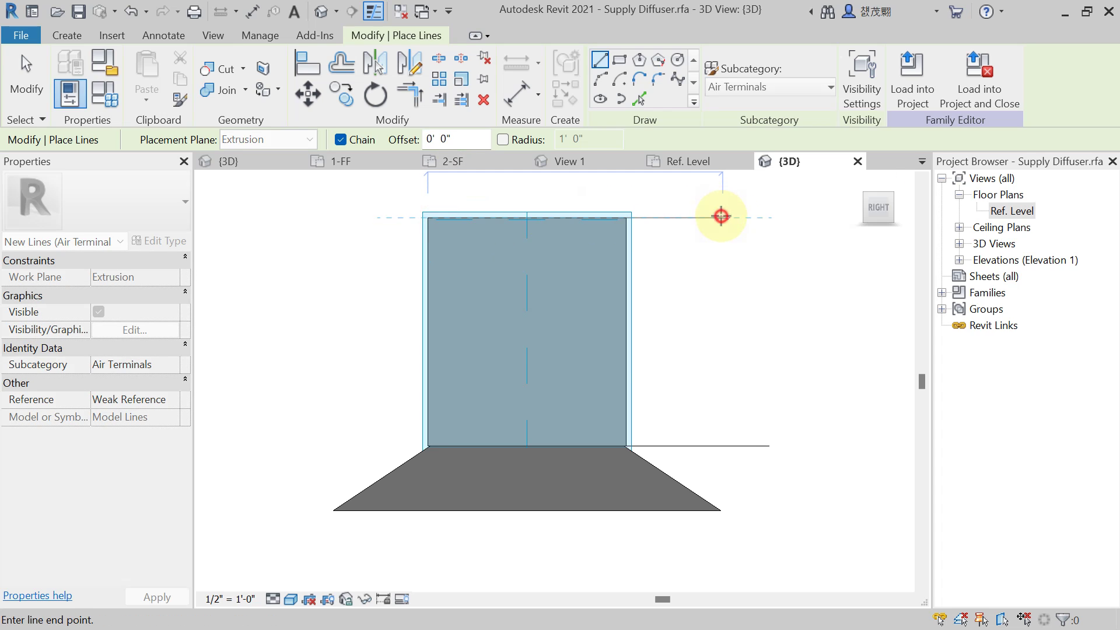
{"action": "key", "text": "Escape"}
{"action": "key", "text": "Escape"}
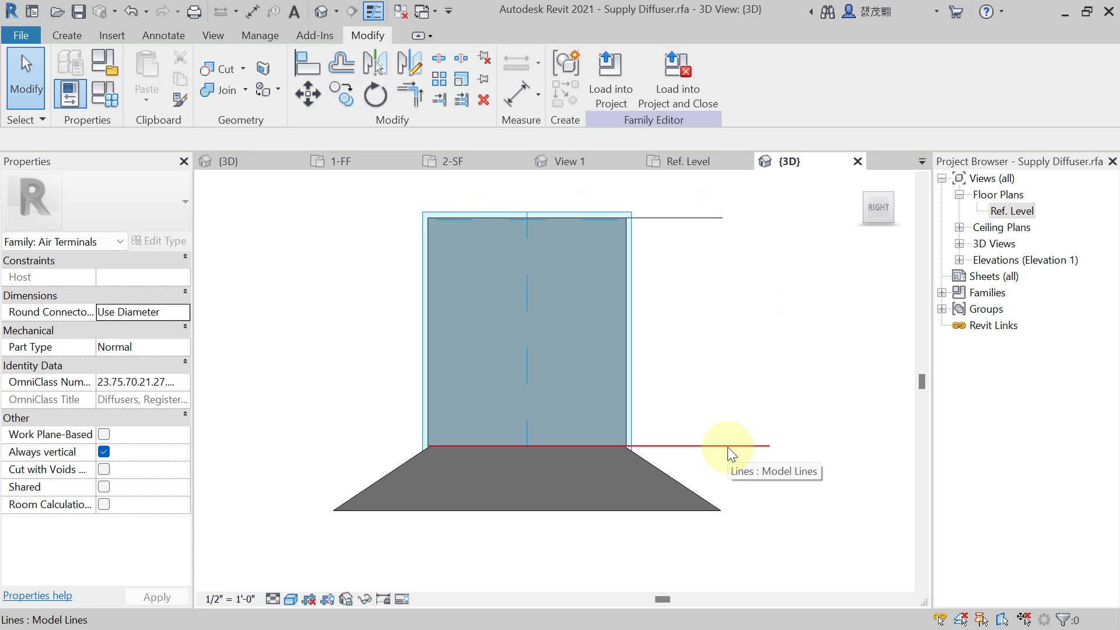
{"action": "left_click", "coordinate": [727, 446]}
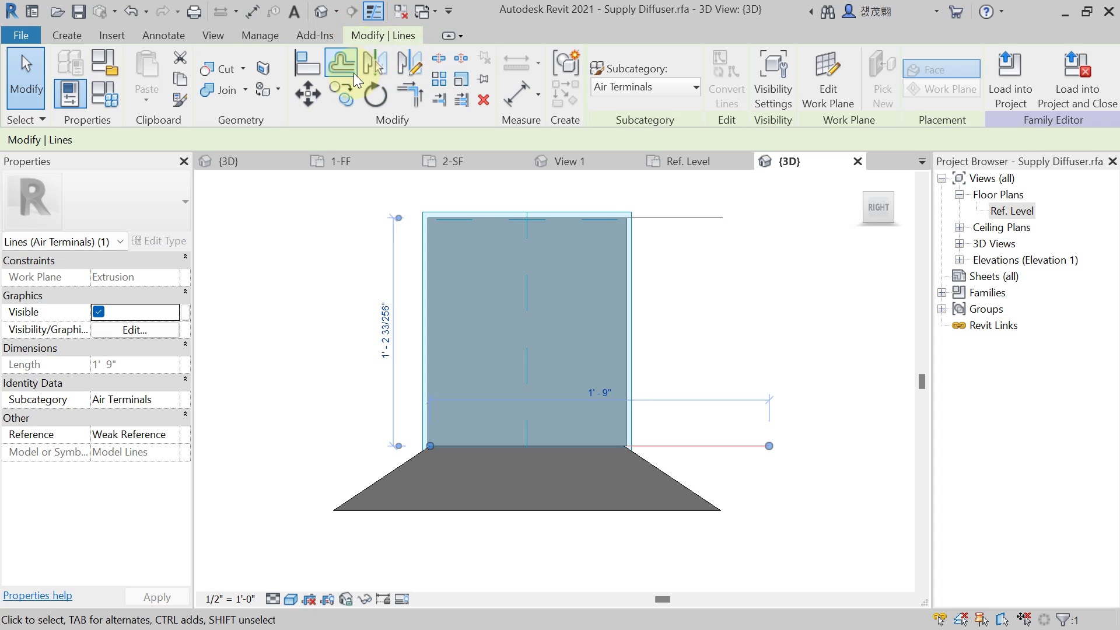
- Offset a copy of the bottom line 3 9/16" (3.5625") upward
{"action": "left_click", "coordinate": [341, 58]}
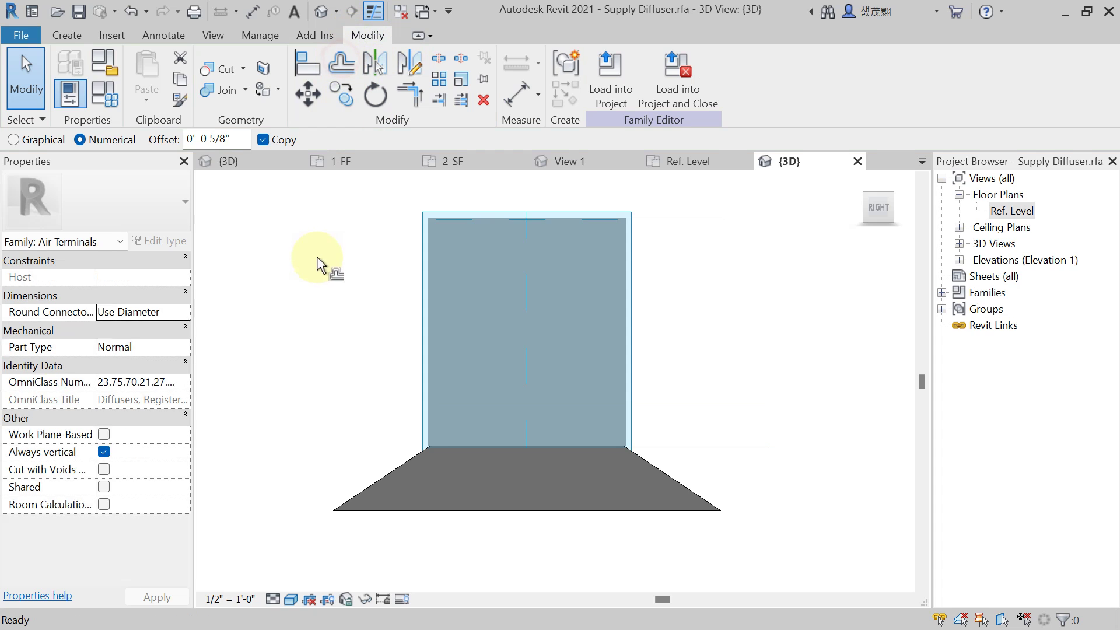
{"action": "left_click_drag", "start_coordinate": [245, 140], "coordinate": [147, 151]}
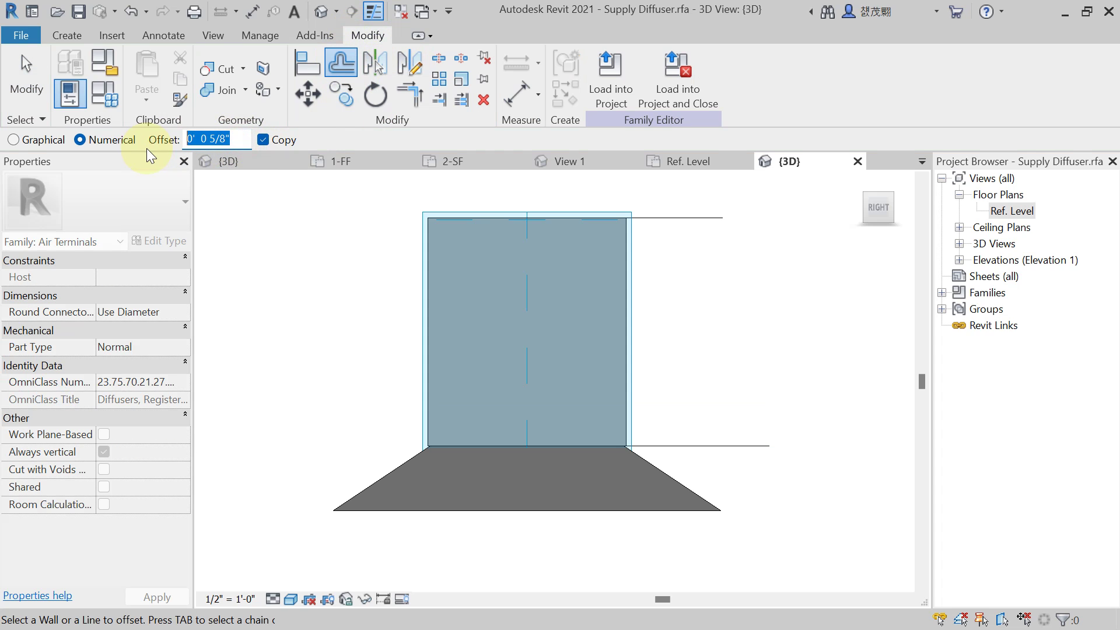
{"action": "type", "text": "3.5"}
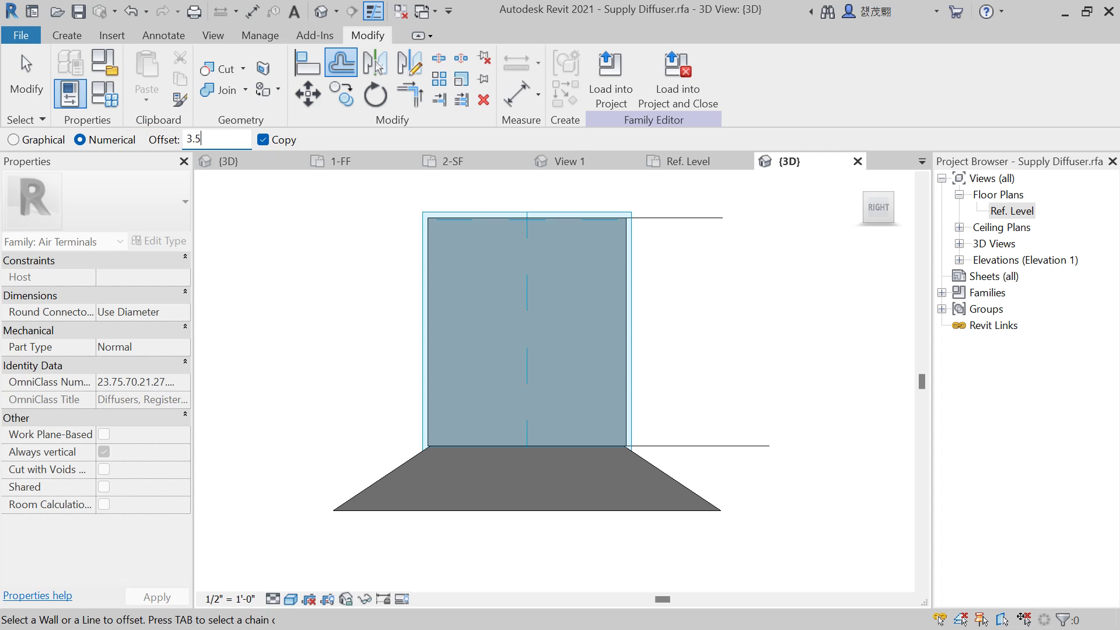
{"action": "type", "text": "625"}
{"action": "type", "text": "\""}
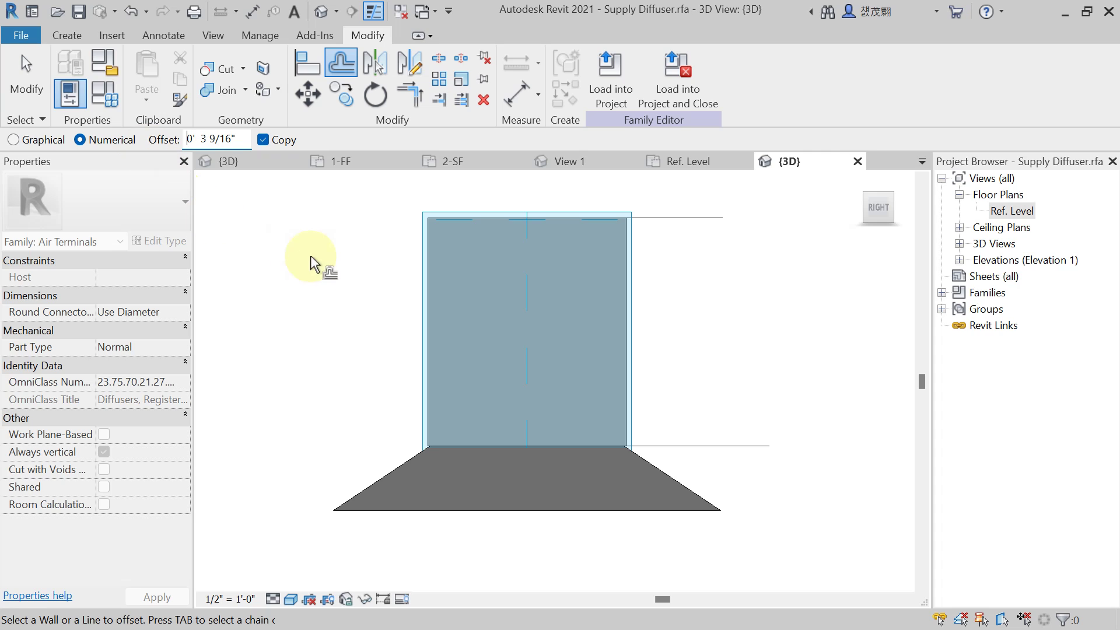
{"action": "left_click", "coordinate": [703, 448]}
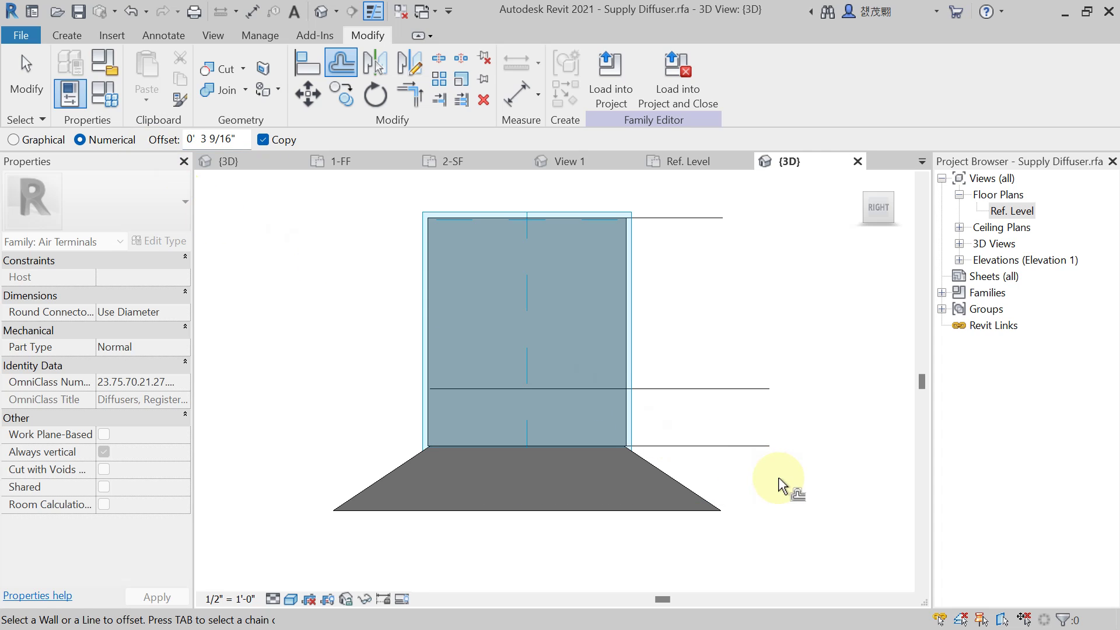
{"action": "key", "text": "Escape"}
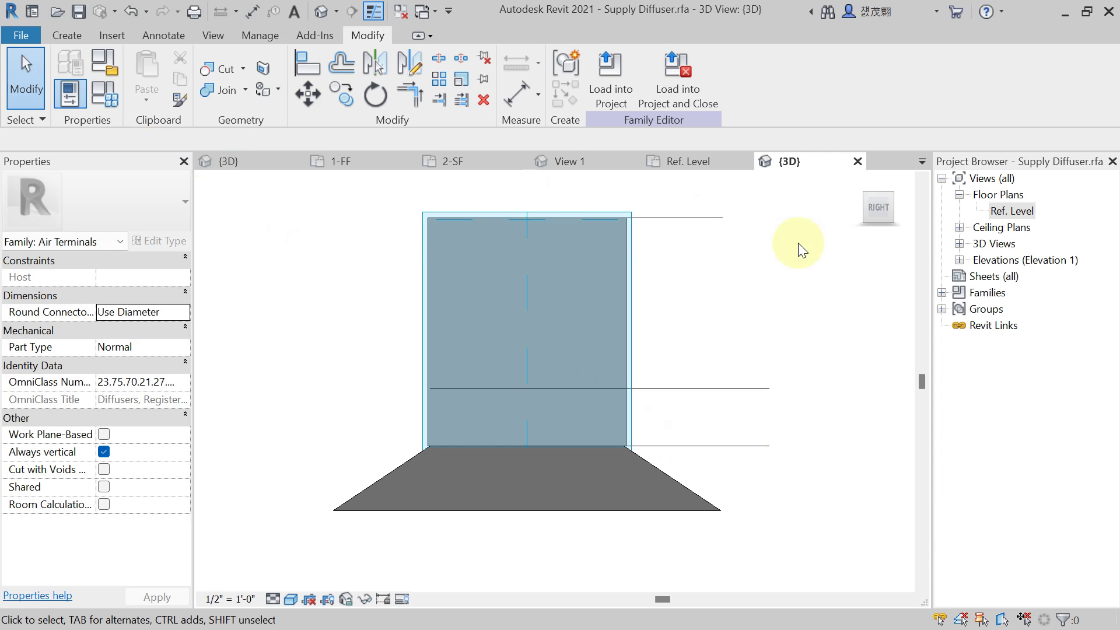
- Offset a copy of the top line 5/8" (0.625") downward
{"action": "left_click", "coordinate": [689, 219]}
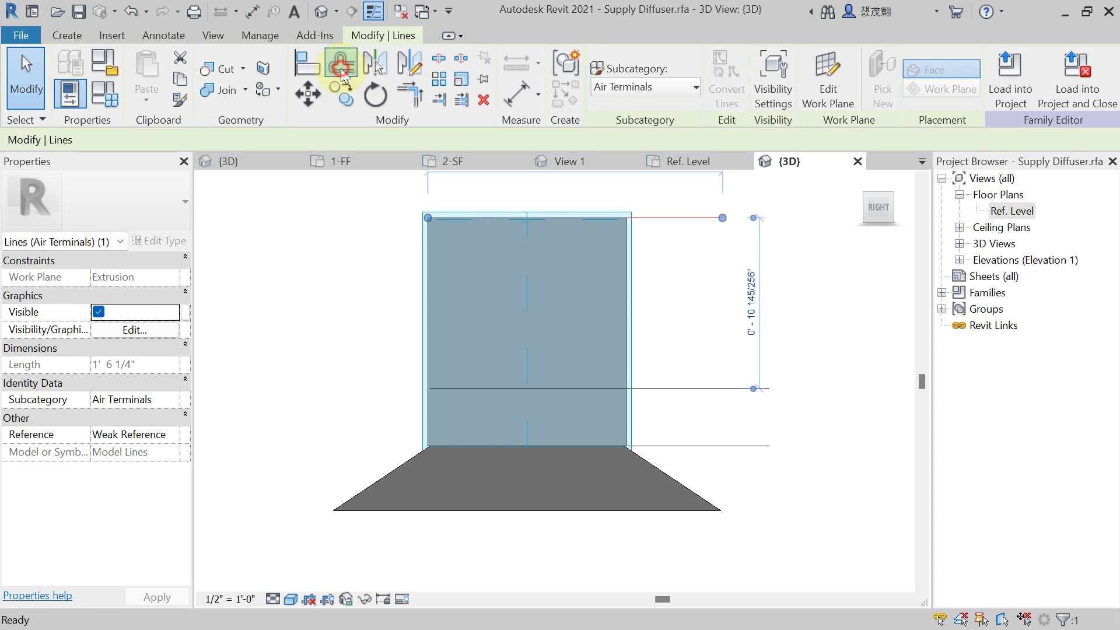
{"action": "left_click", "coordinate": [341, 76]}
{"action": "left_click_drag", "start_coordinate": [240, 140], "coordinate": [166, 140]}
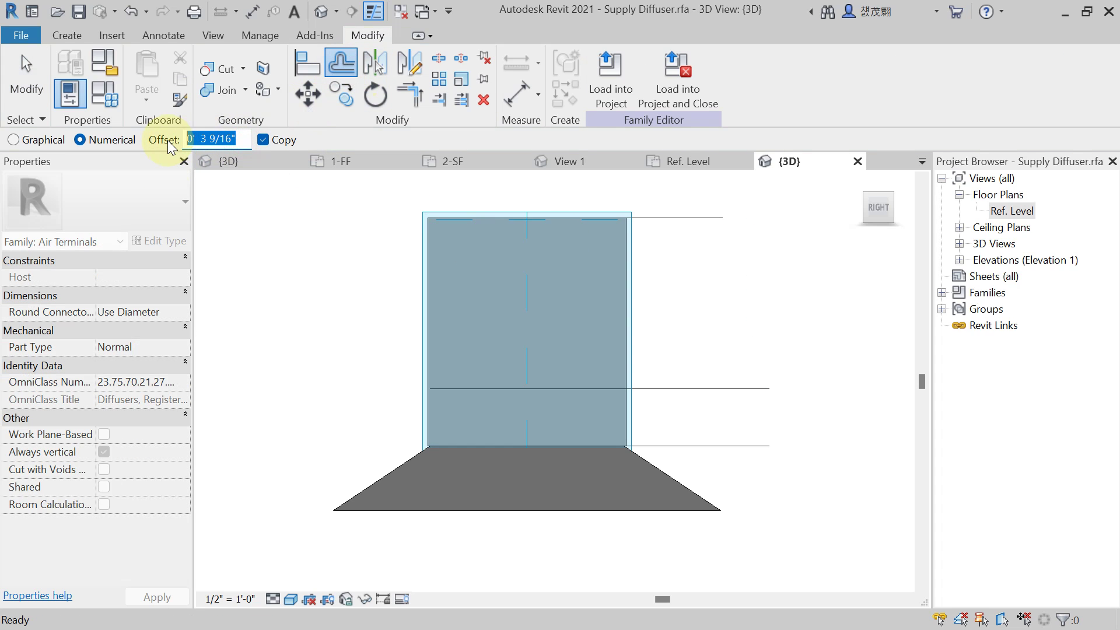
{"action": "type", "text": "0."}
{"action": "type", "text": "625"}
{"action": "type", "text": "\""}
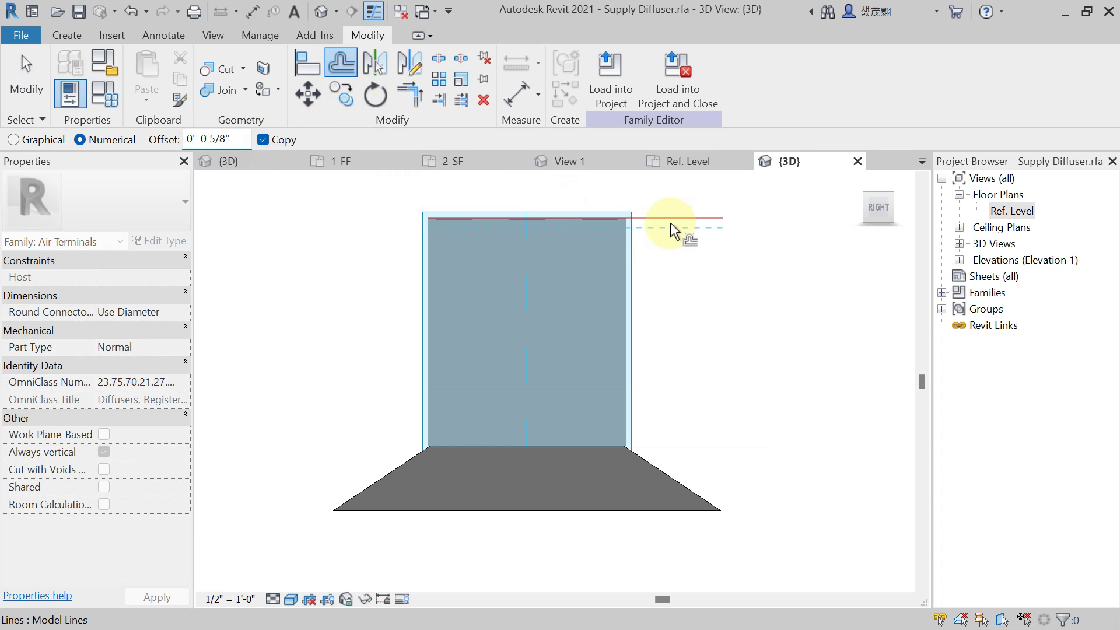
{"action": "left_click", "coordinate": [675, 229]}
{"action": "key", "text": "Escape"}
- Delete the original top and bottom edge guide lines
{"action": "left_click", "coordinate": [722, 447]}
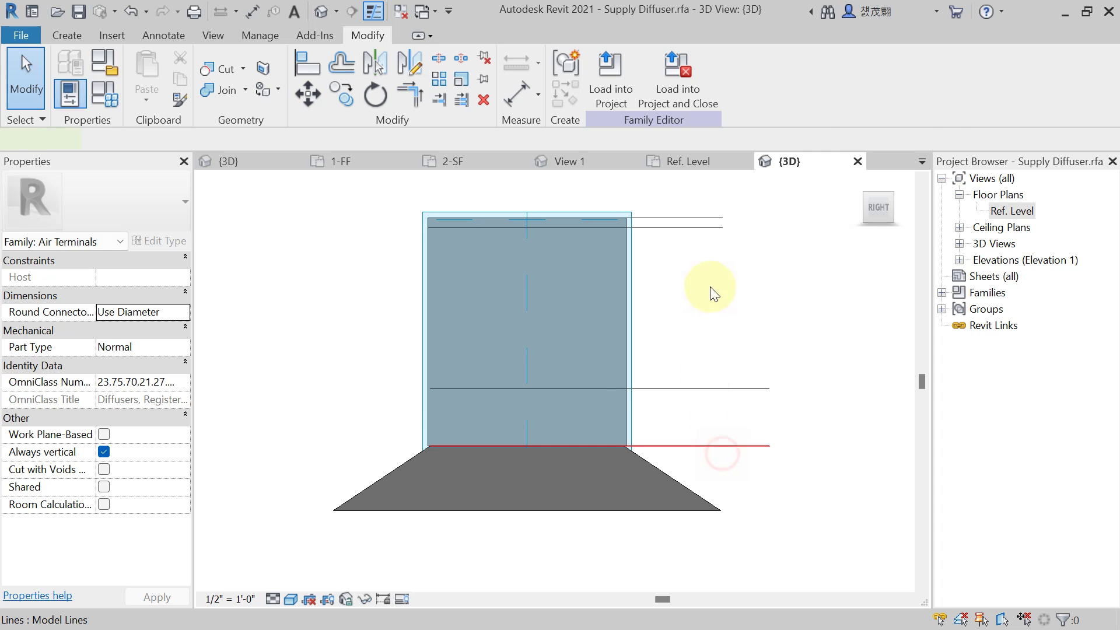
{"action": "left_click", "coordinate": [706, 220]}
{"action": "key", "text": "Escape"}
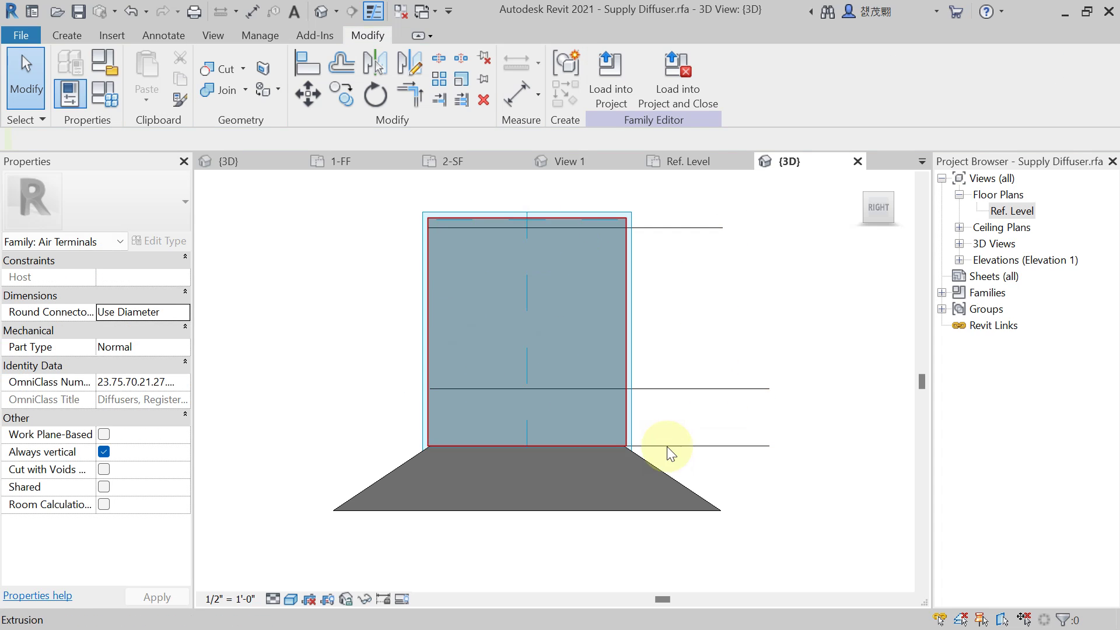
{"action": "left_click", "coordinate": [693, 446]}
{"action": "key", "text": "Delete"}
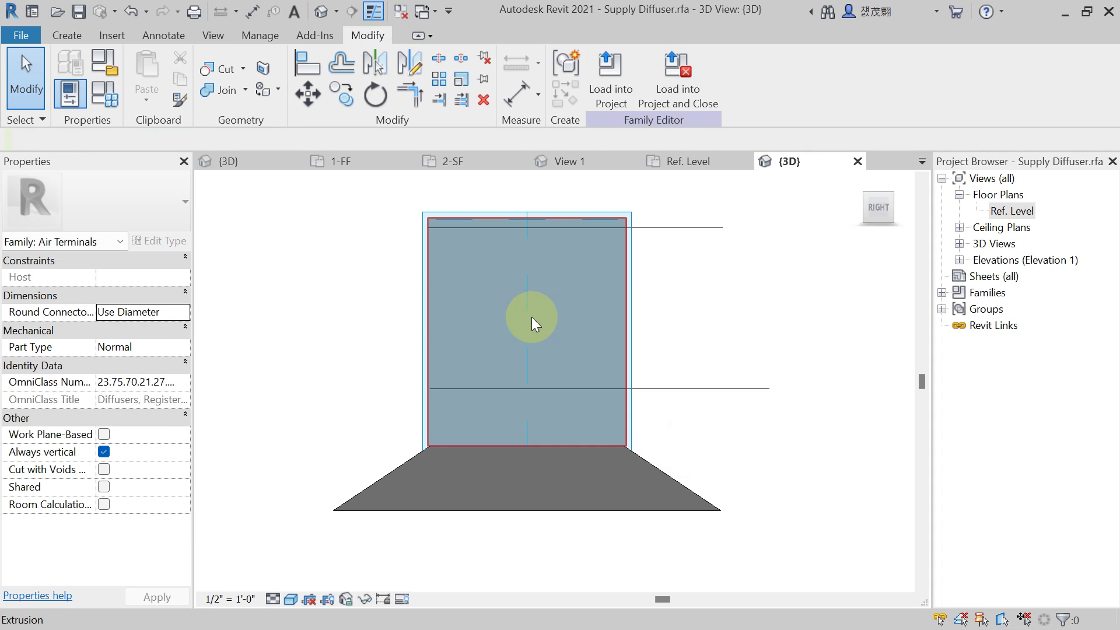
- Review Plenum box.pdf in Edge, then return to Revit
{"action": "left_click", "coordinate": [1068, 13]}
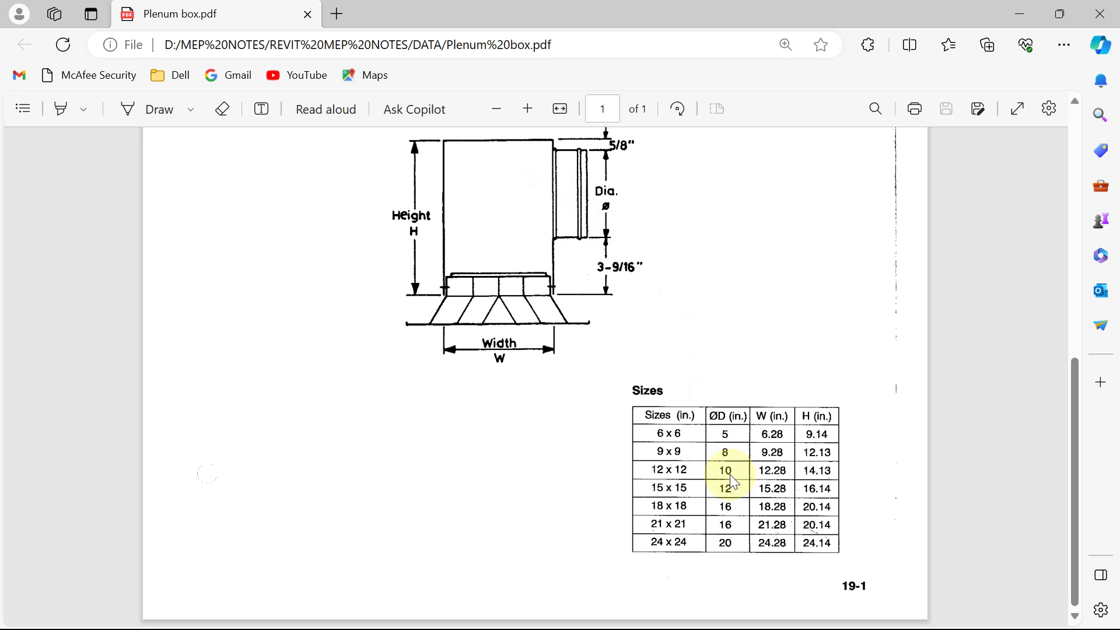
{"action": "left_click", "coordinate": [692, 611]}
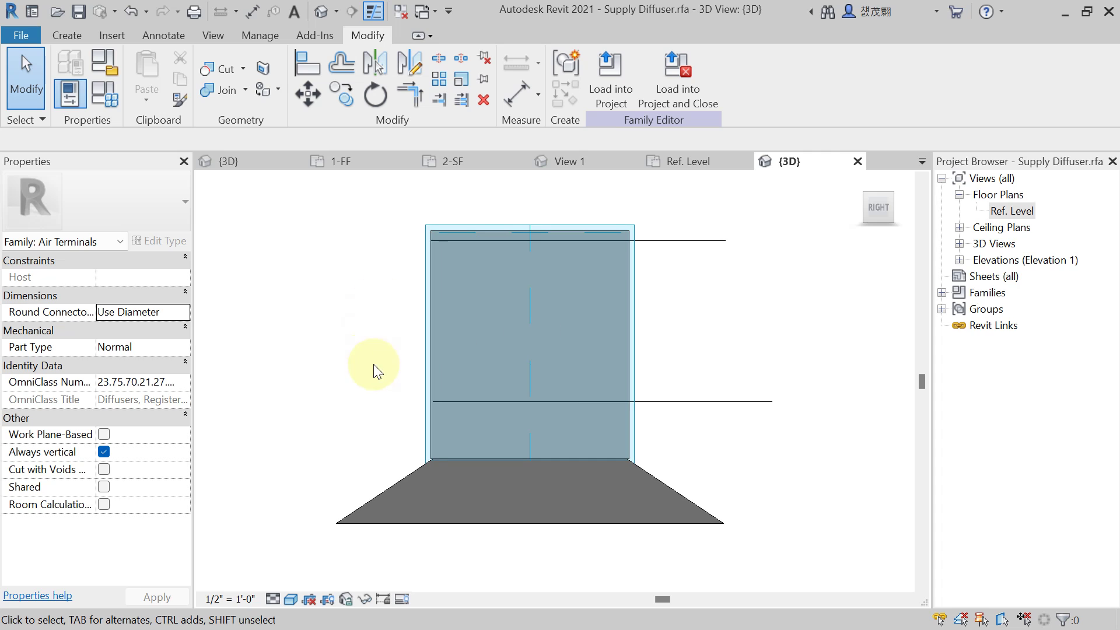
- Draw a vertical model line on the centreline from the top offset line to the lower one
{"action": "left_click", "coordinate": [69, 35]}
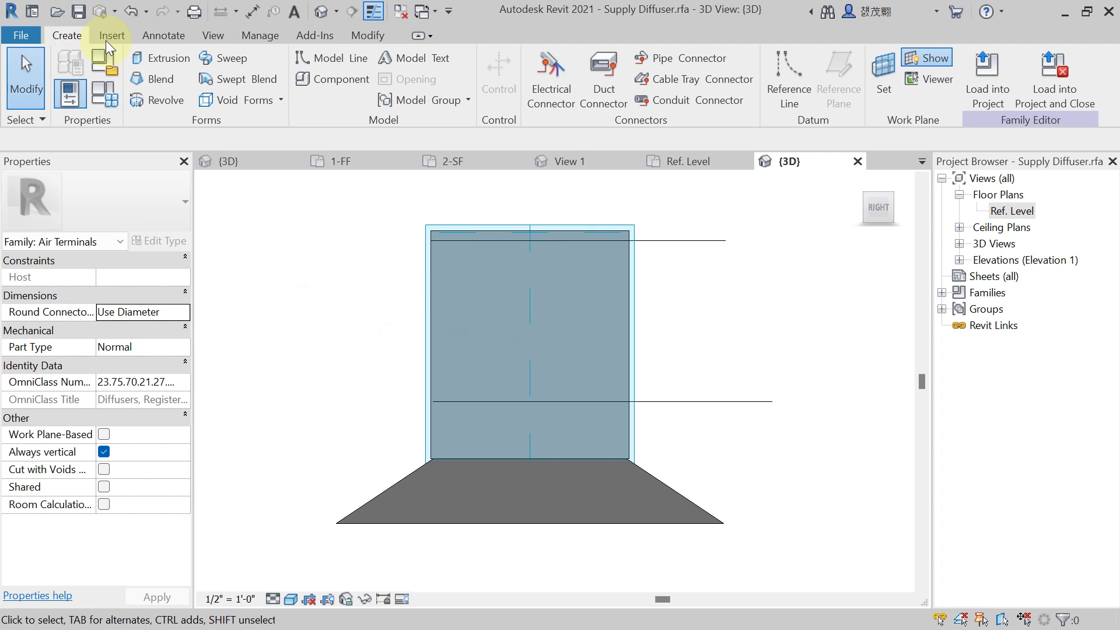
{"action": "left_click", "coordinate": [342, 59]}
{"action": "left_click", "coordinate": [530, 240]}
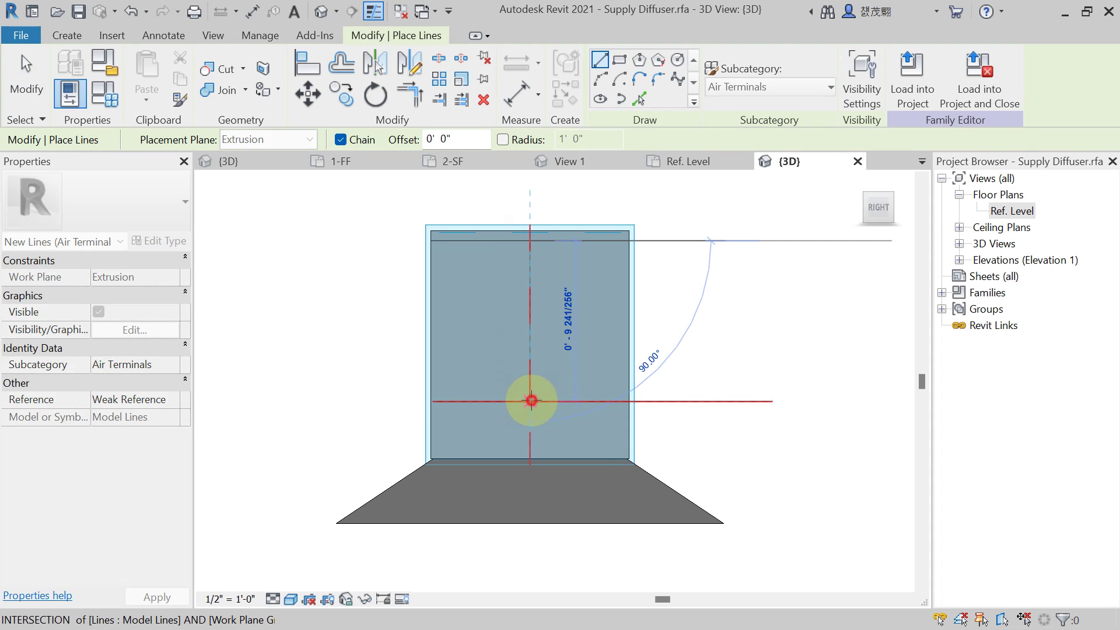
{"action": "left_click", "coordinate": [528, 401]}
{"action": "key", "text": "Escape"}
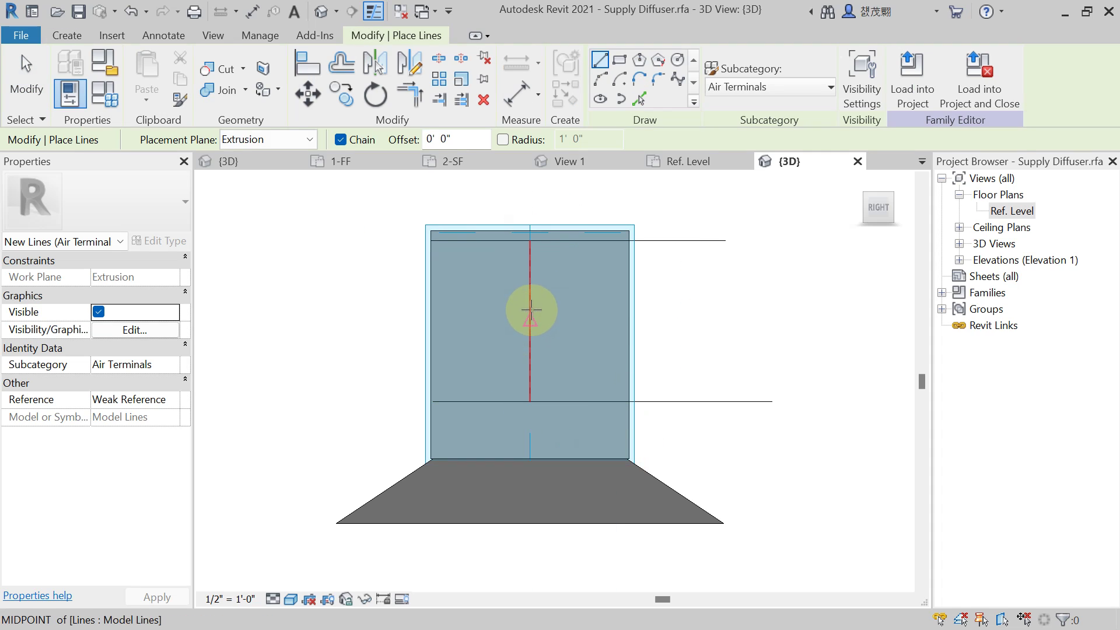
- Add a horizontal model line from the vertical line's midpoint extending to the right
{"action": "left_click", "coordinate": [530, 321]}
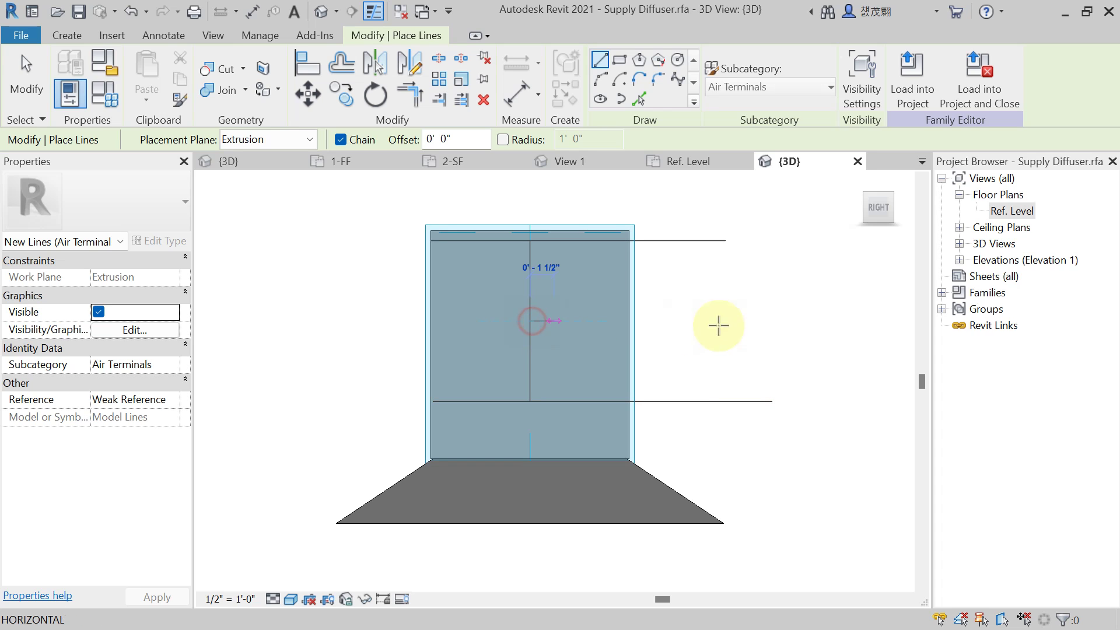
{"action": "left_click", "coordinate": [764, 321]}
{"action": "key", "text": "Escape"}
{"action": "key", "text": "Escape"}
{"action": "key", "text": "Escape"}
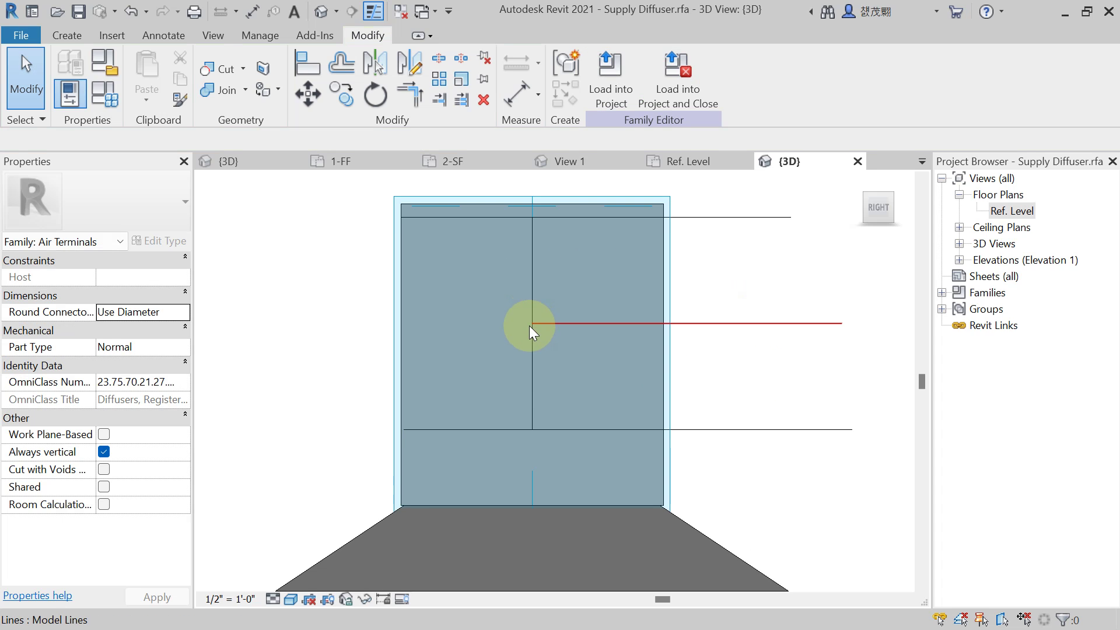
{"action": "scroll", "coordinate": [530, 326], "scroll_direction": "down", "scroll_amount": 1}
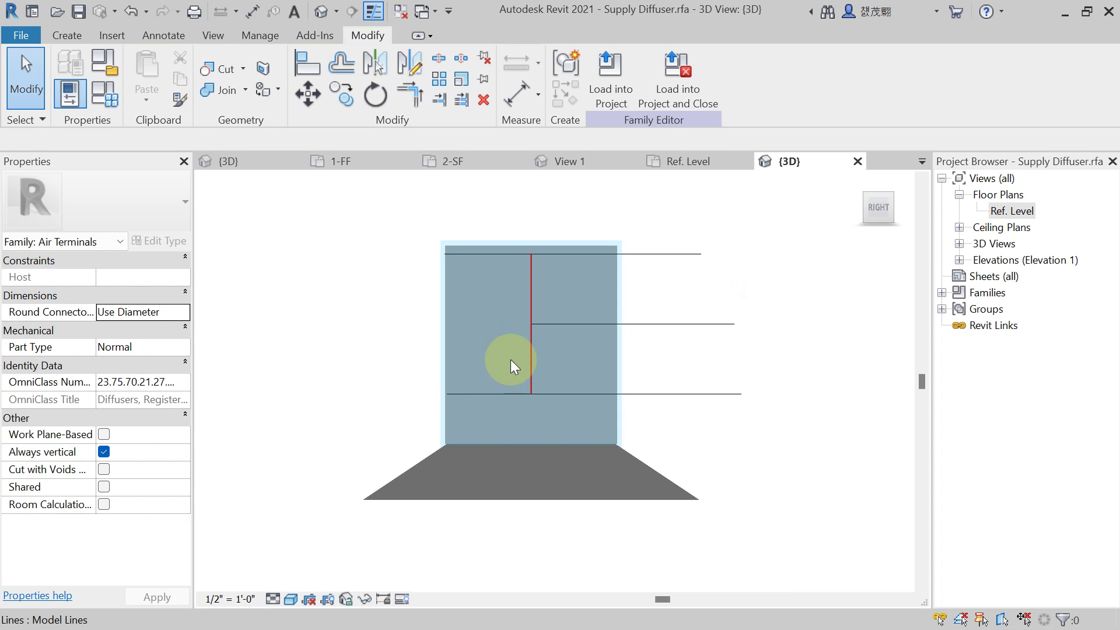
{"action": "left_click", "coordinate": [67, 36]}
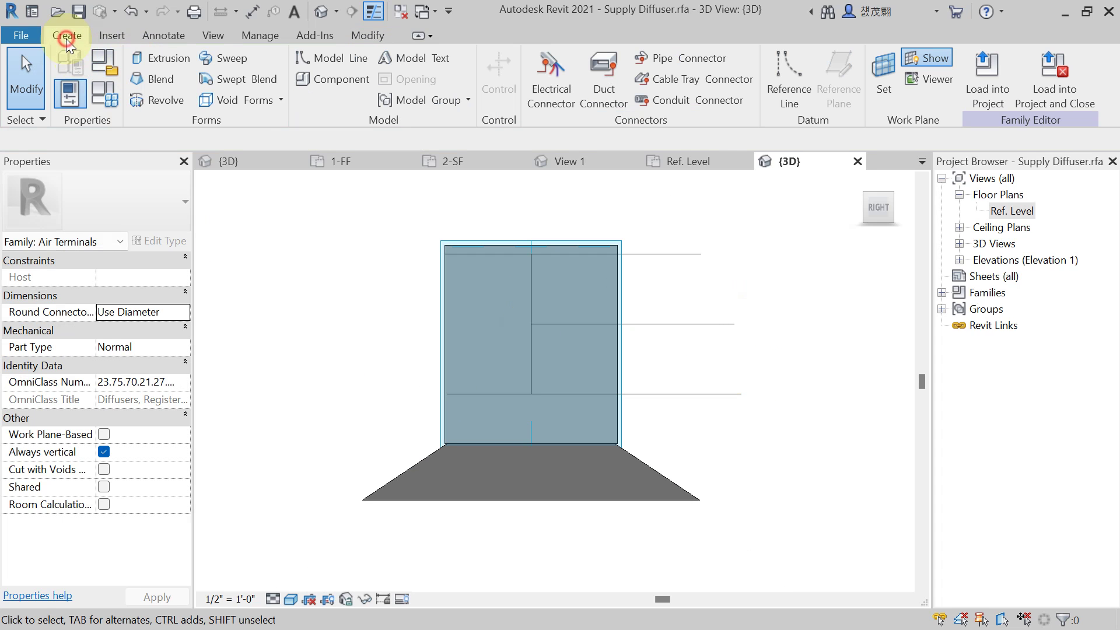
- Sketch a circular extrusion from 0 to 1, centred on the marked connector point
{"action": "left_click", "coordinate": [153, 59]}
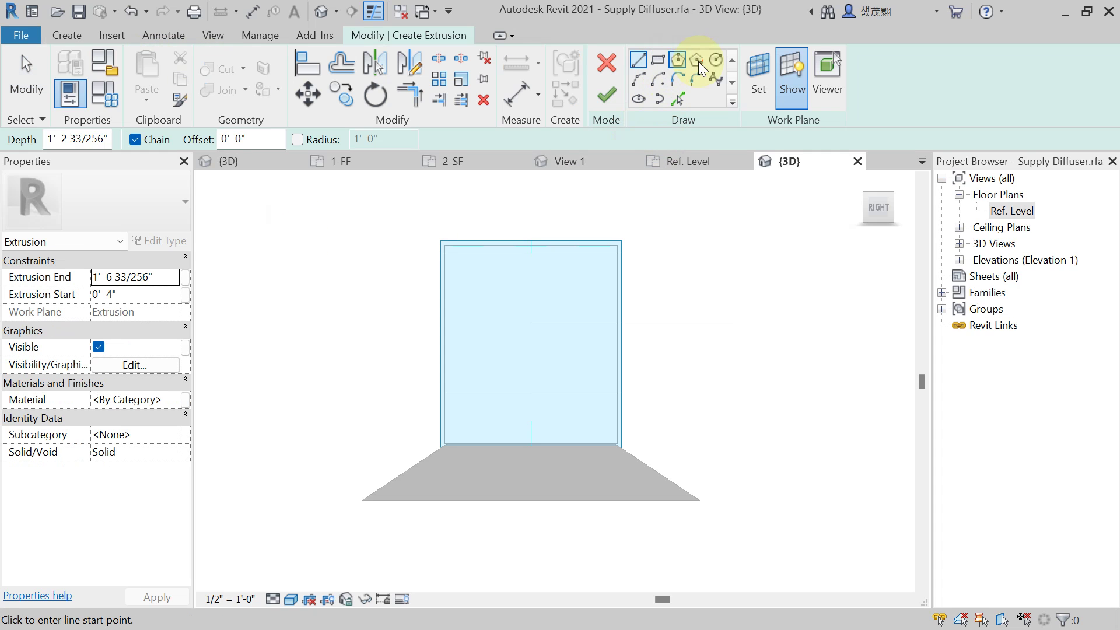
{"action": "left_click", "coordinate": [716, 60]}
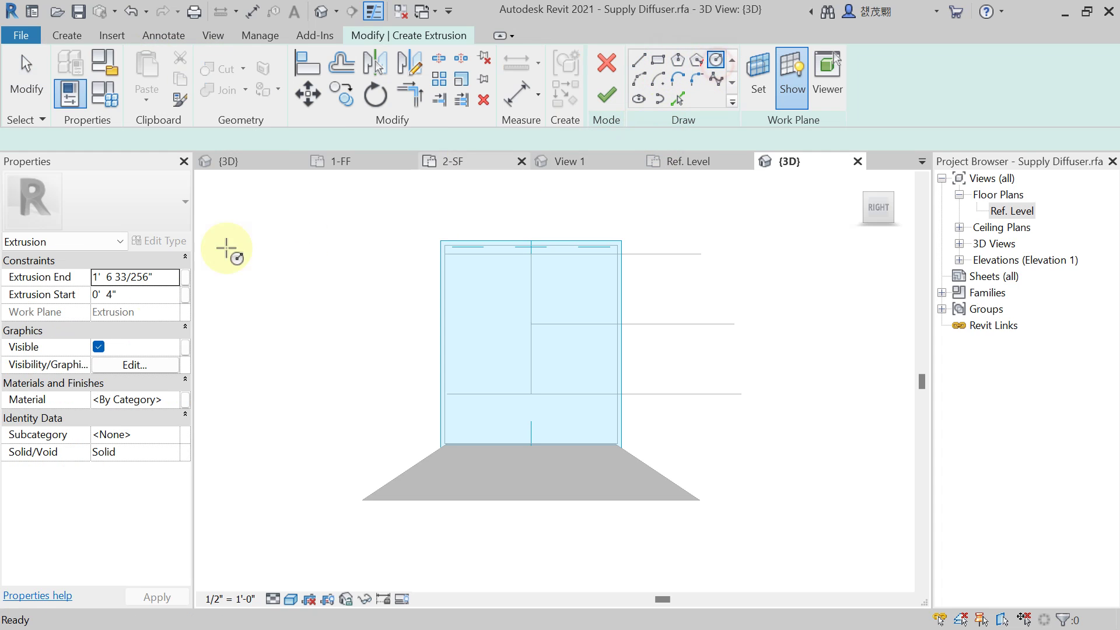
{"action": "left_click", "coordinate": [153, 296]}
{"action": "type", "text": "0"}
{"action": "left_click", "coordinate": [164, 277]}
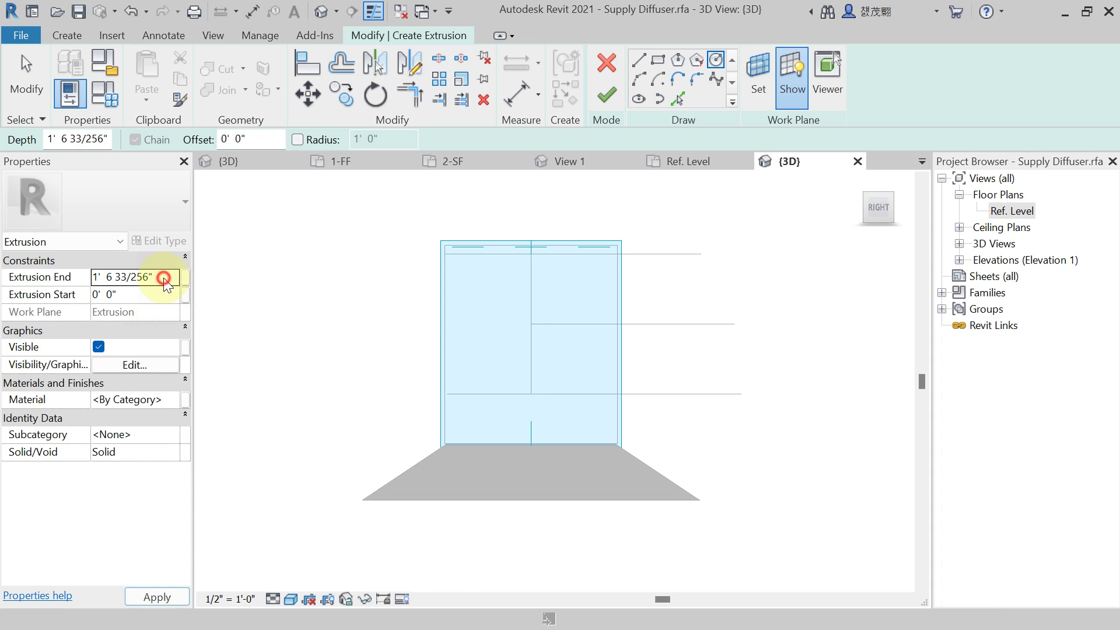
{"action": "type", "text": "1"}
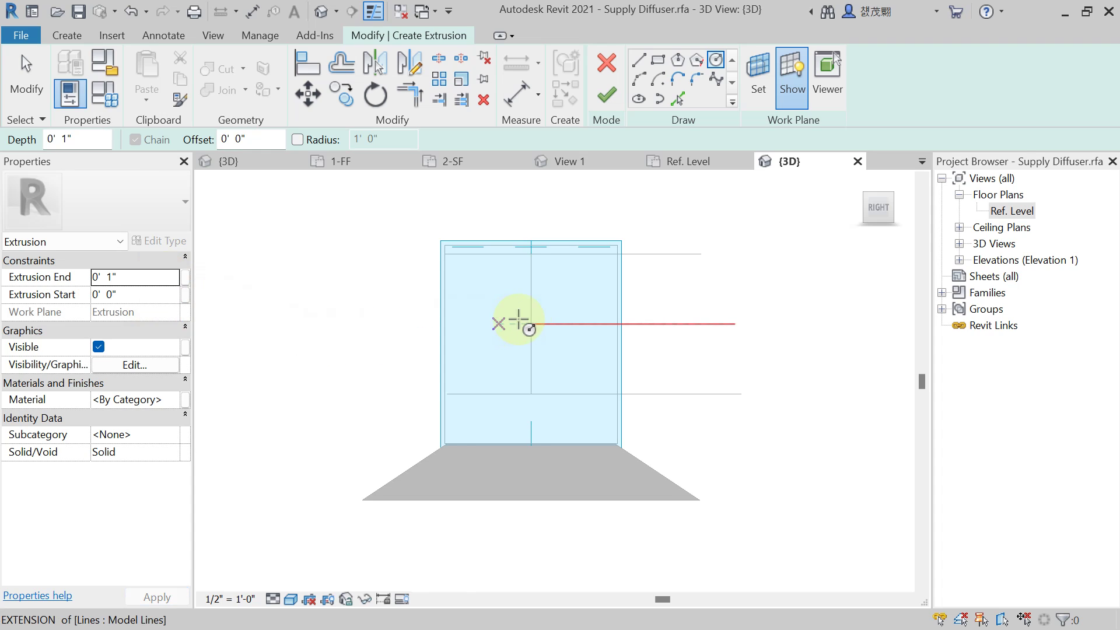
{"action": "left_click", "coordinate": [531, 324]}
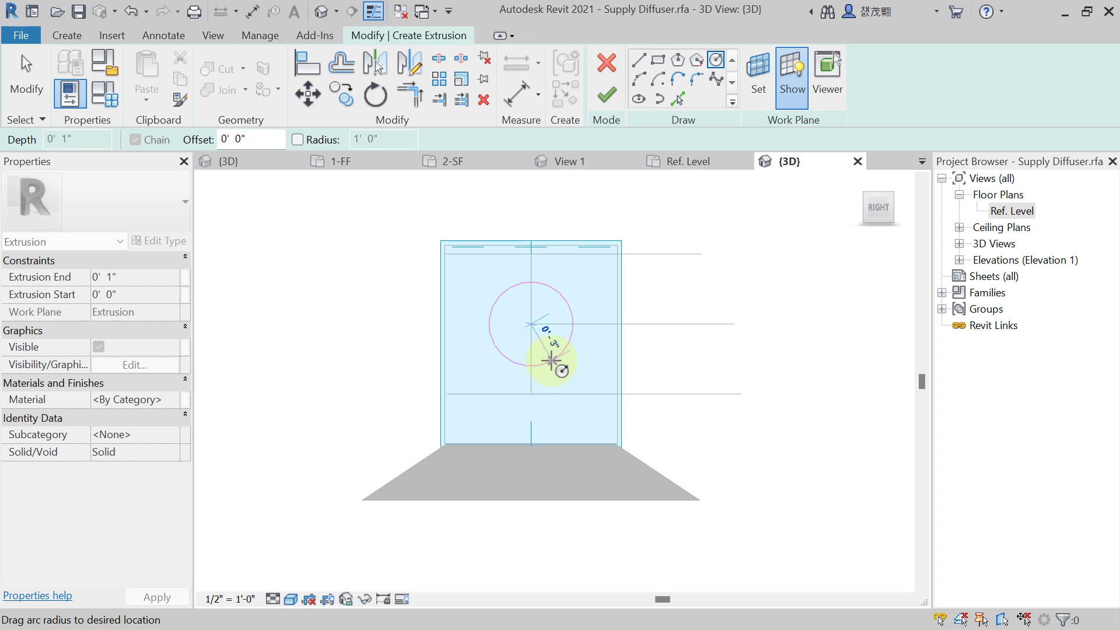
{"action": "left_click", "coordinate": [531, 394]}
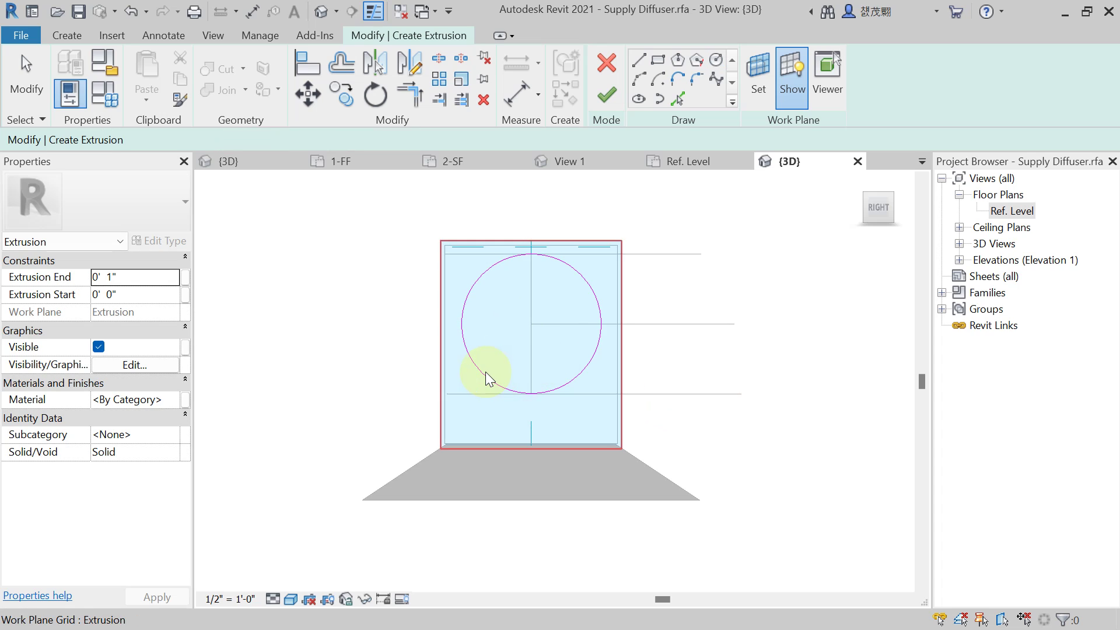
{"action": "key", "text": "Escape"}
- Change the circle's radius to 5" and finish the extrusion
{"action": "left_click", "coordinate": [488, 370]}
{"action": "left_click", "coordinate": [506, 334]}
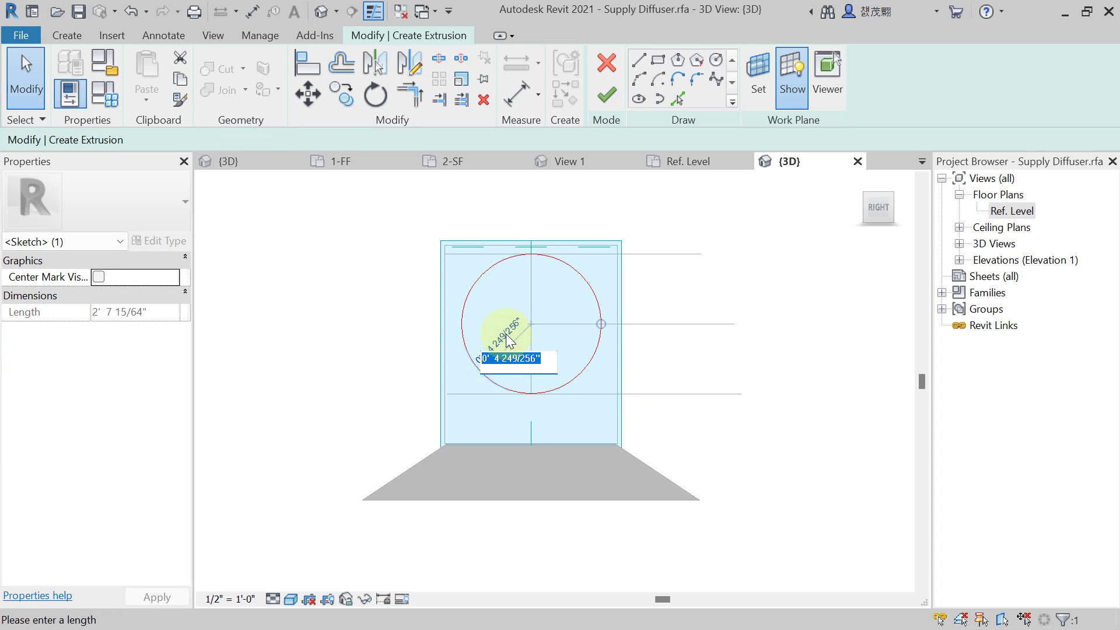
{"action": "type", "text": "5"}
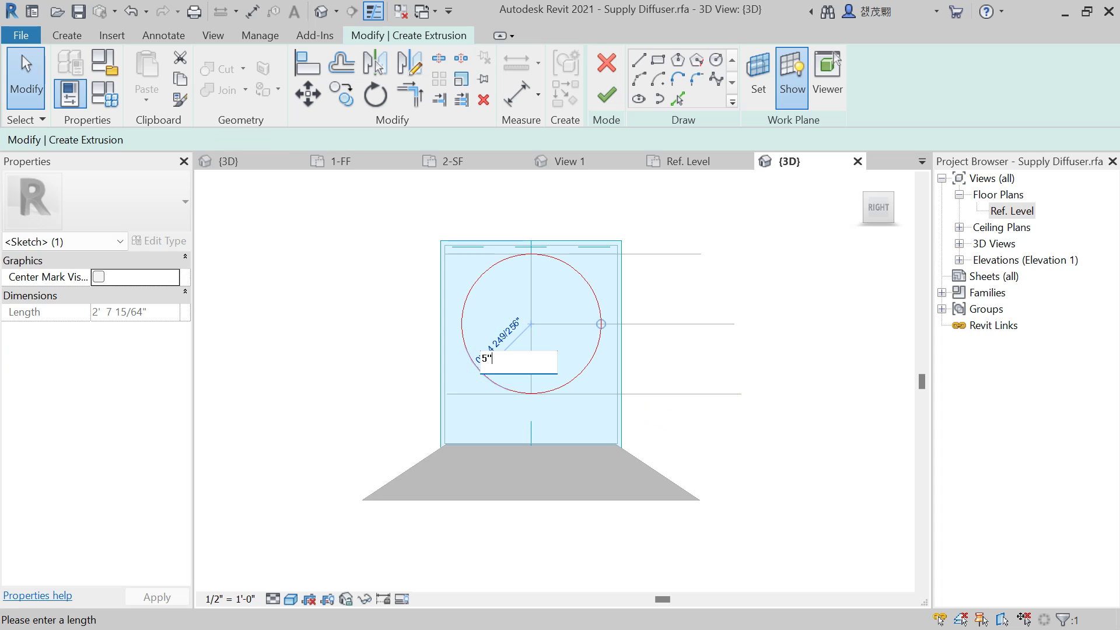
{"action": "key", "text": "Return"}
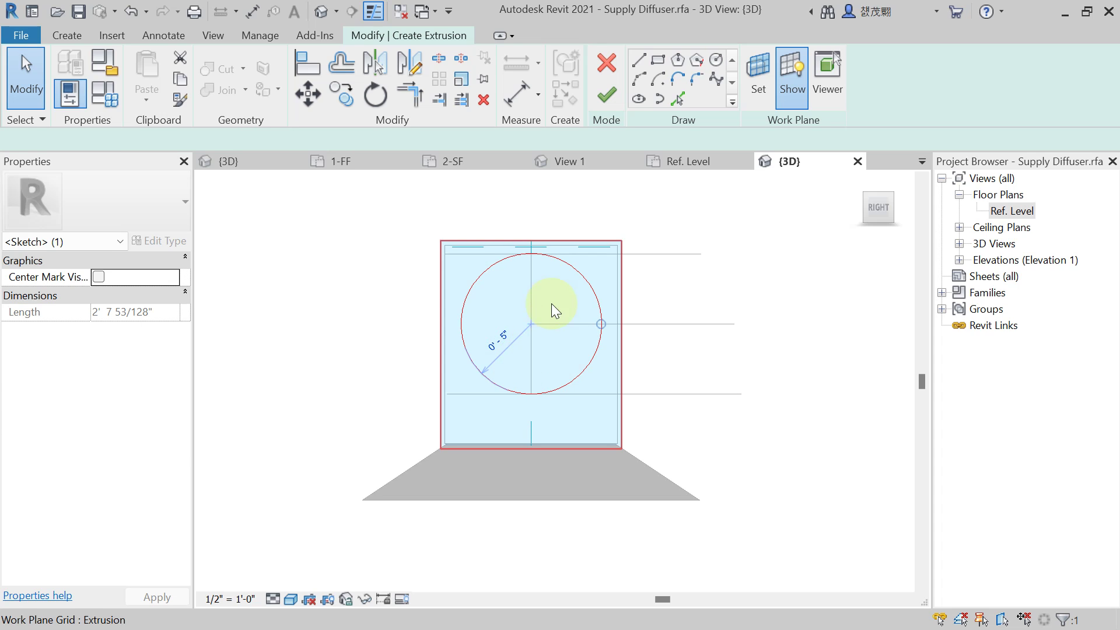
{"action": "key", "text": "Escape"}
{"action": "left_click", "coordinate": [615, 99]}
{"action": "left_click", "coordinate": [726, 217]}
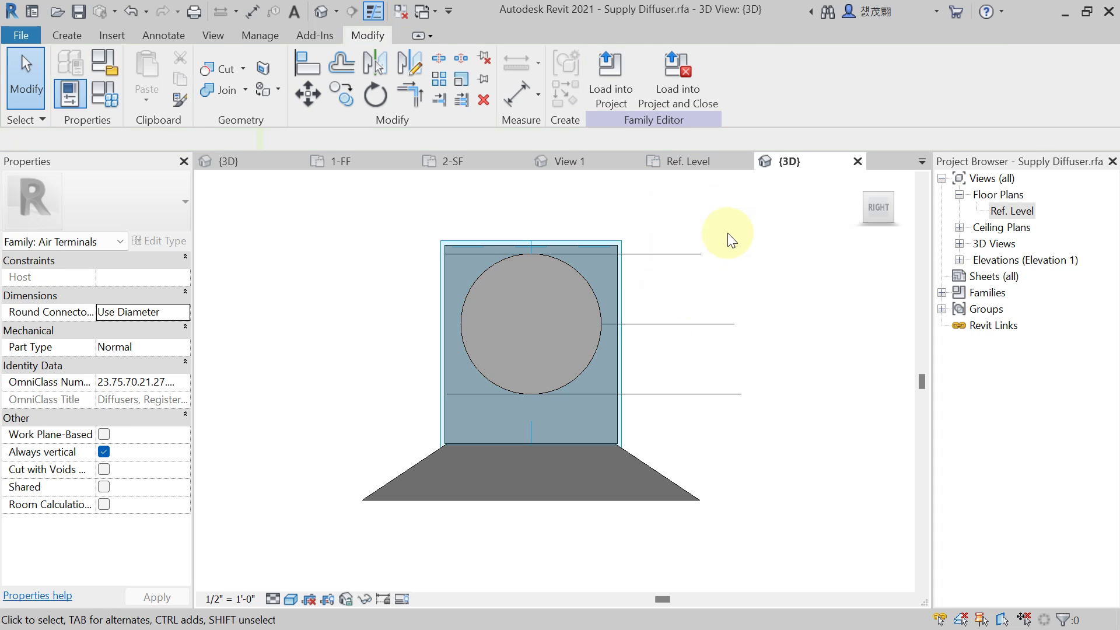
- Delete the three leftover model lines and orbit the 3D view to show the round collar
{"action": "left_click_drag", "start_coordinate": [691, 319], "coordinate": [659, 438]}
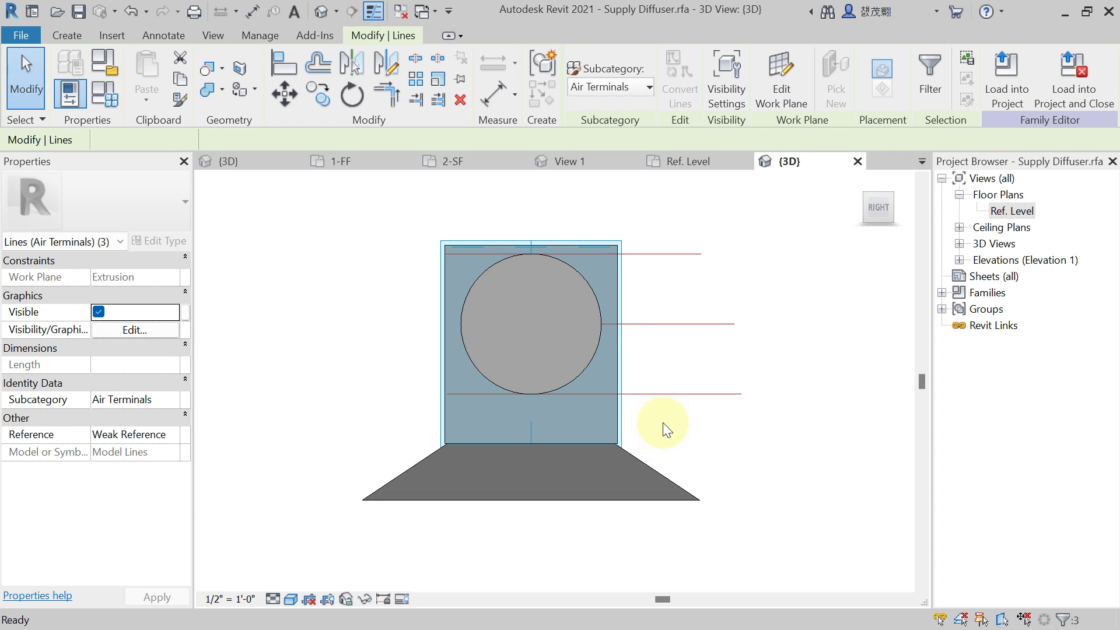
{"action": "key", "text": "Delete"}
{"action": "middle_click_drag", "start_coordinate": [362, 355], "coordinate": [583, 246], "text": "shift"}
{"action": "left_click", "coordinate": [84, 37]}
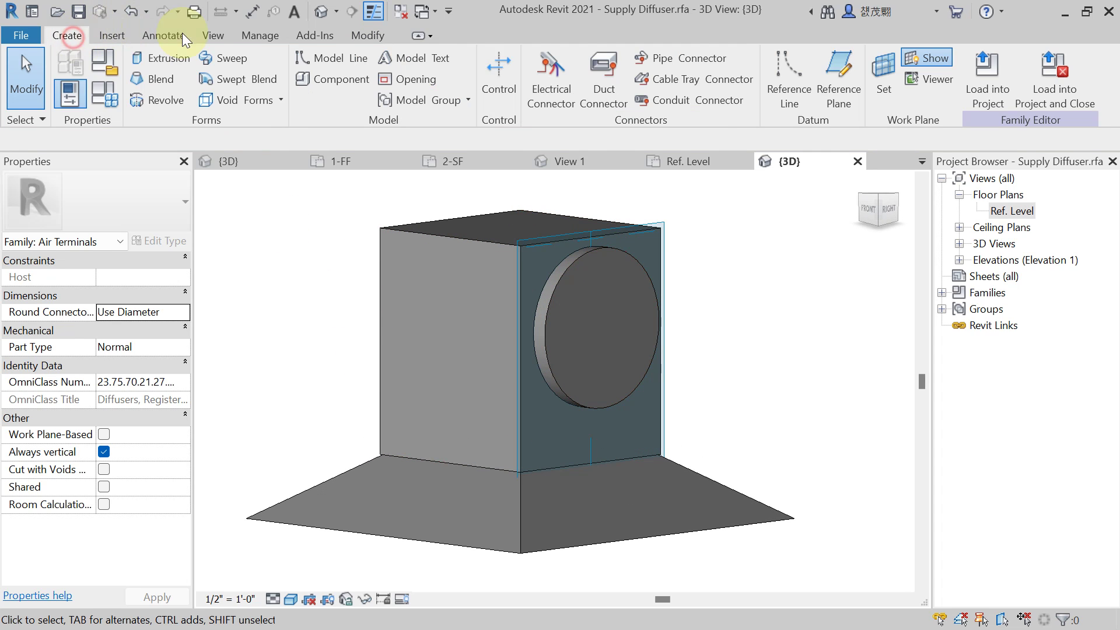
{"action": "middle_click_drag", "start_coordinate": [773, 338], "coordinate": [710, 350], "text": "shift"}
{"action": "scroll", "coordinate": [611, 299], "scroll_direction": "up", "scroll_amount": 3}
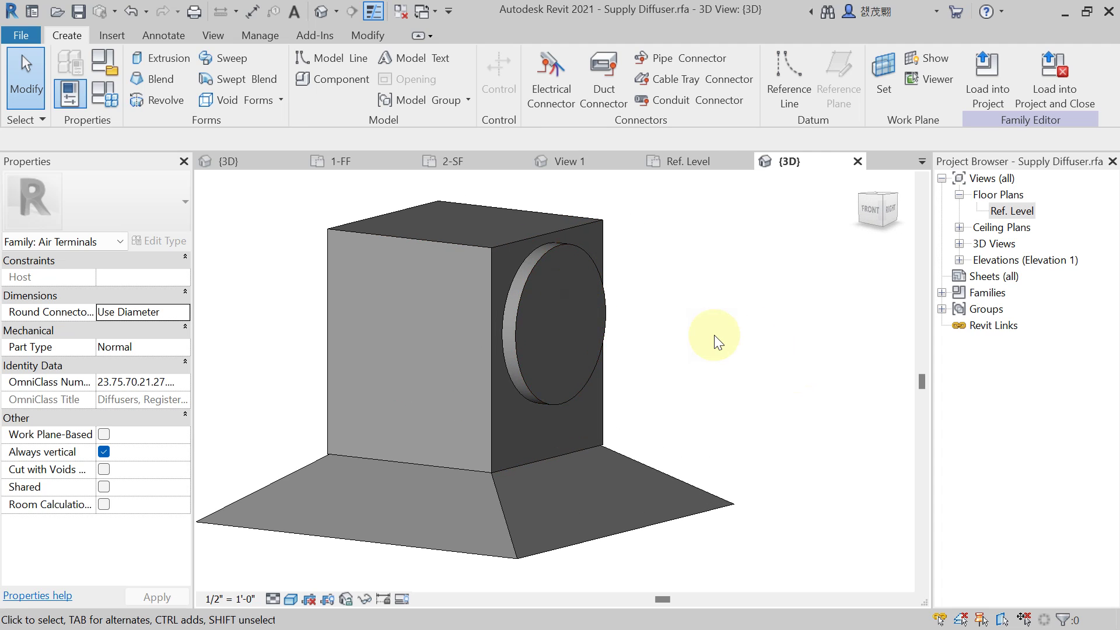
{"action": "scroll", "coordinate": [713, 337], "scroll_direction": "down", "scroll_amount": 2}
{"action": "middle_click_drag", "start_coordinate": [309, 287], "coordinate": [321, 295]}
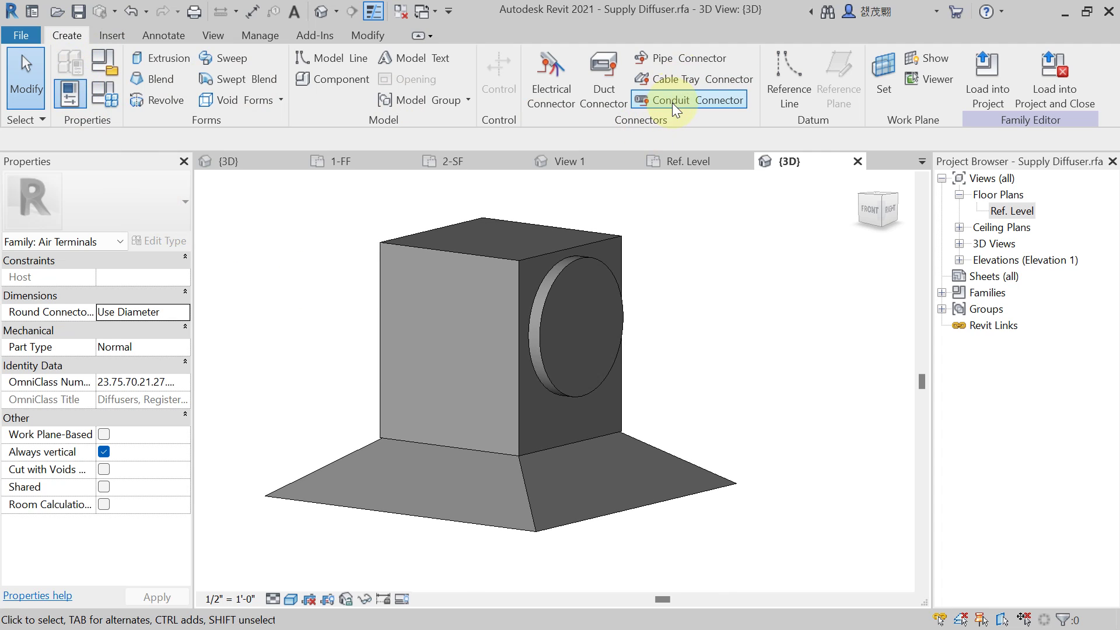
- Place a Supply Air duct connector on the round collar's face and select it
{"action": "left_click", "coordinate": [600, 97]}
{"action": "scroll", "coordinate": [564, 287], "scroll_direction": "up", "scroll_amount": 2}
{"action": "scroll", "coordinate": [564, 287], "scroll_direction": "up", "scroll_amount": 1}
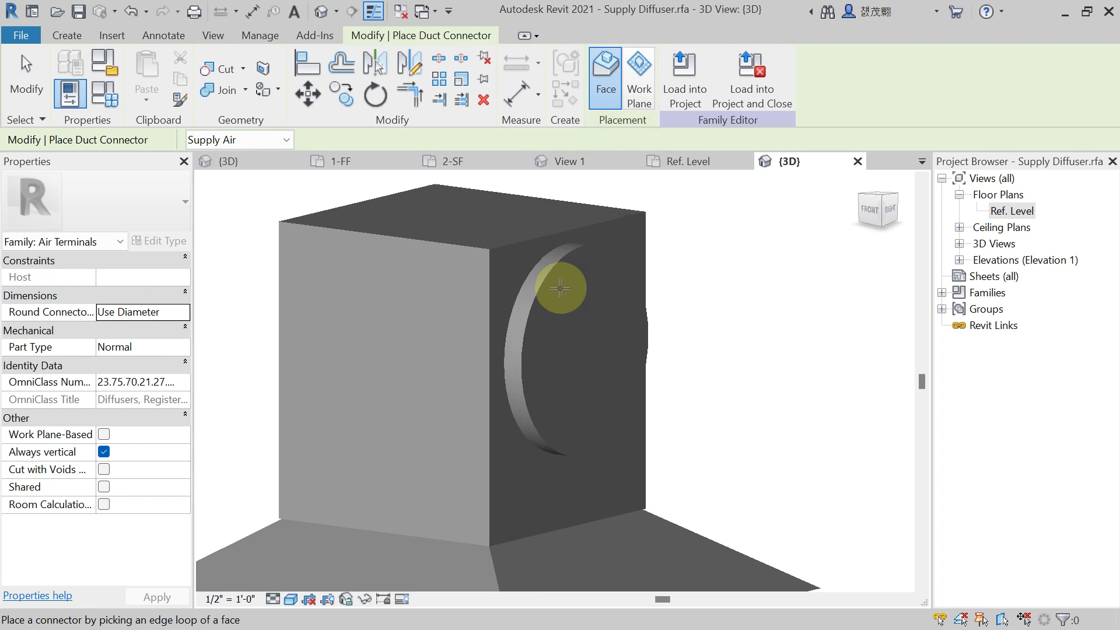
{"action": "left_click", "coordinate": [535, 309]}
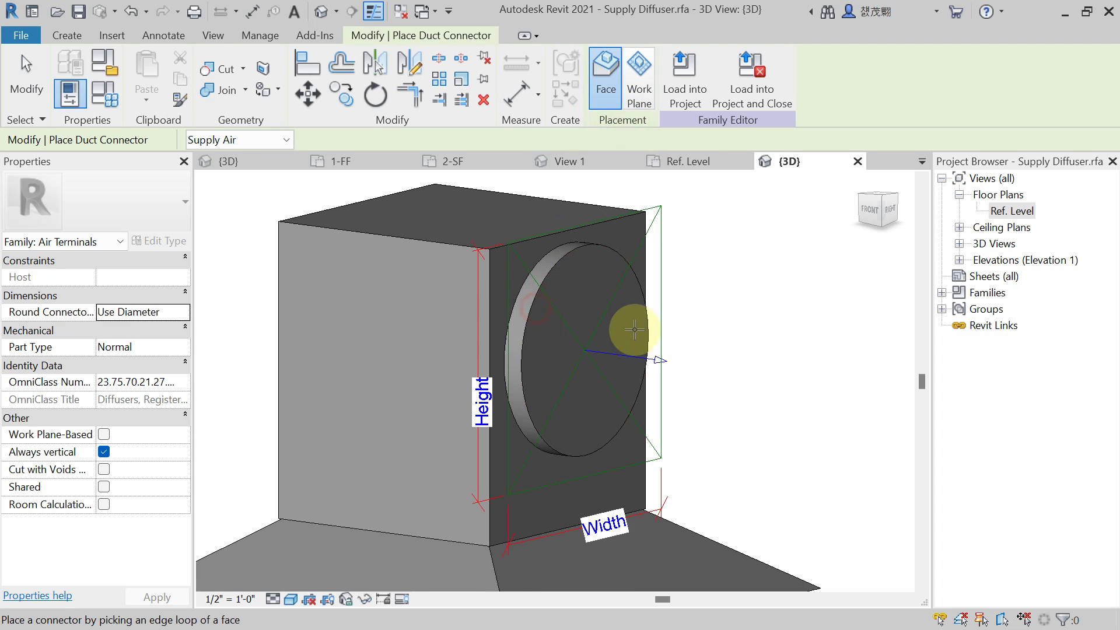
{"action": "scroll", "coordinate": [720, 344], "scroll_direction": "down", "scroll_amount": 2}
{"action": "key", "text": "Escape"}
{"action": "middle_click_drag", "start_coordinate": [731, 354], "coordinate": [766, 407]}
{"action": "scroll", "coordinate": [737, 384], "scroll_direction": "up", "scroll_amount": 2}
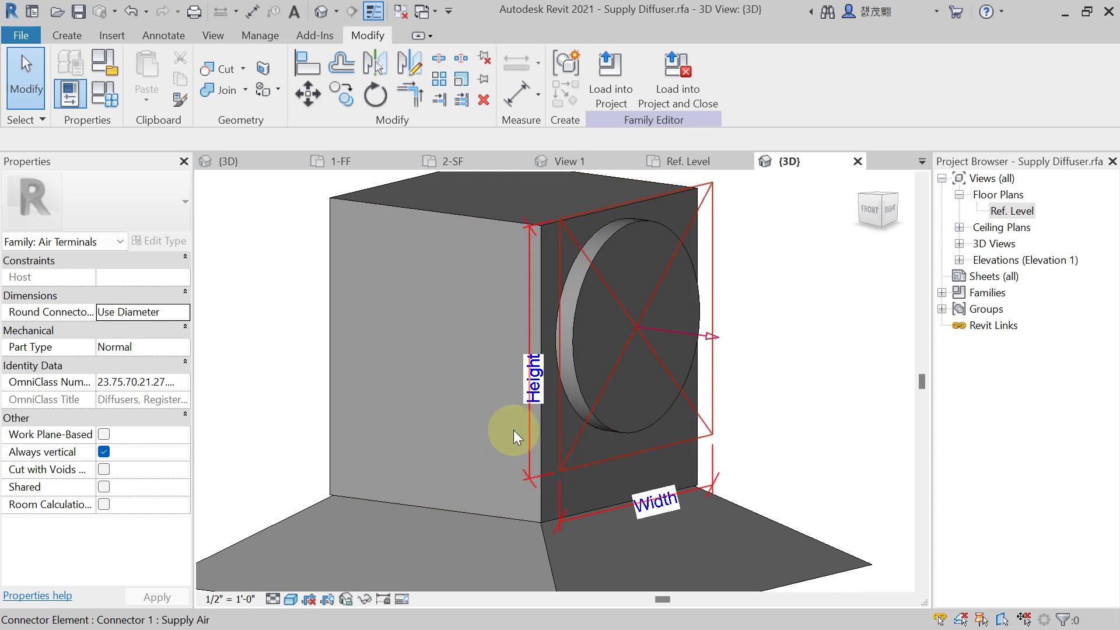
{"action": "left_click", "coordinate": [714, 342]}
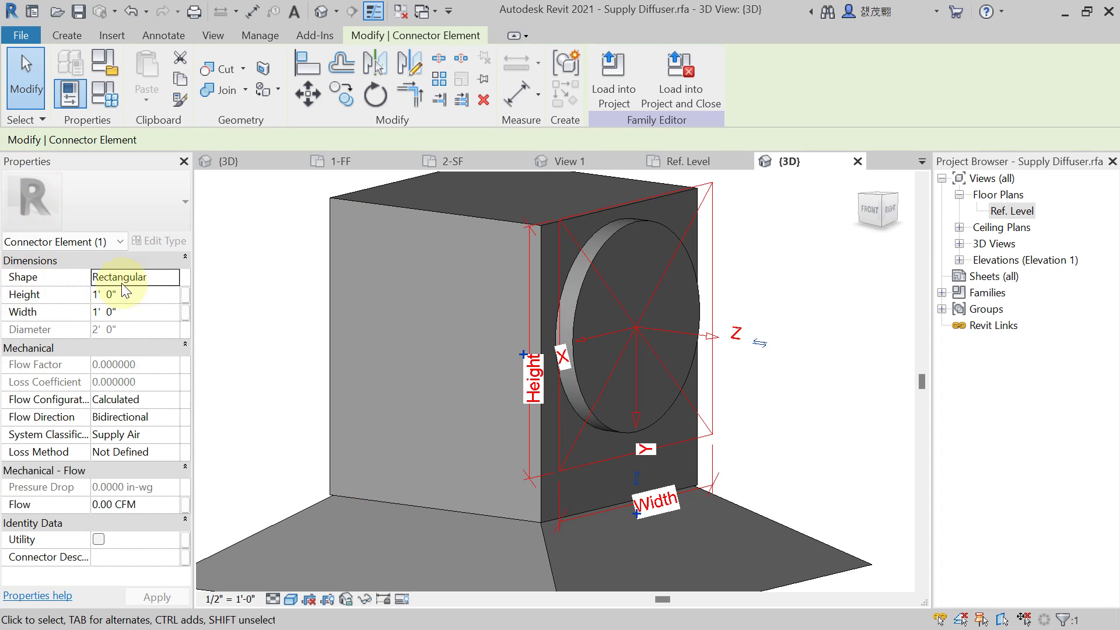
- Set the connector's Shape to Round and its Diameter to 10"
{"action": "left_click", "coordinate": [174, 276]}
{"action": "left_click", "coordinate": [174, 277]}
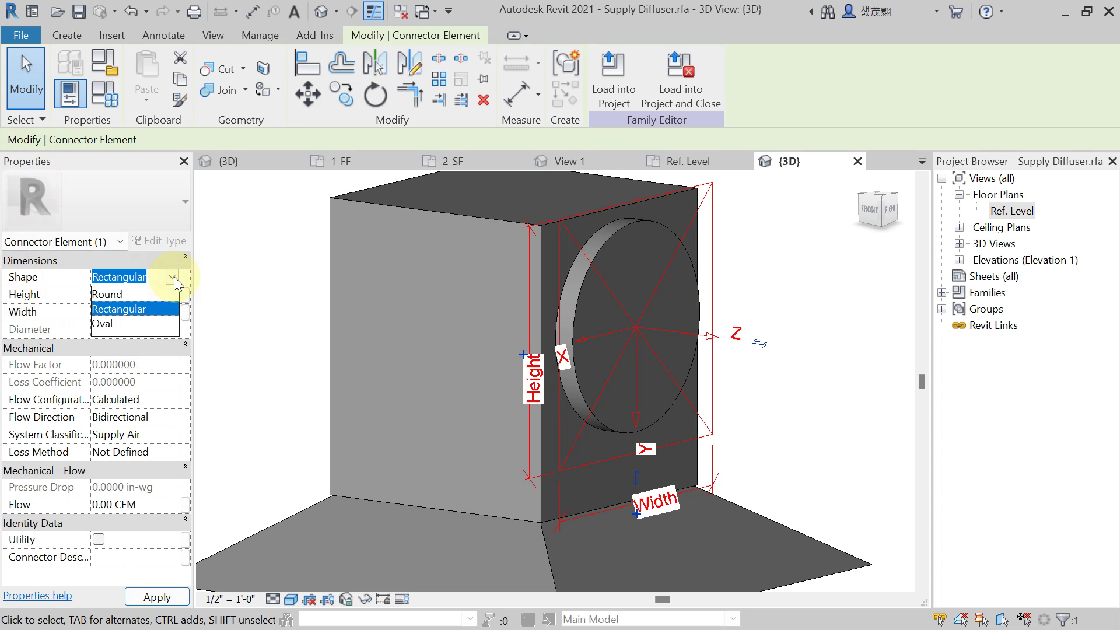
{"action": "left_click", "coordinate": [114, 295]}
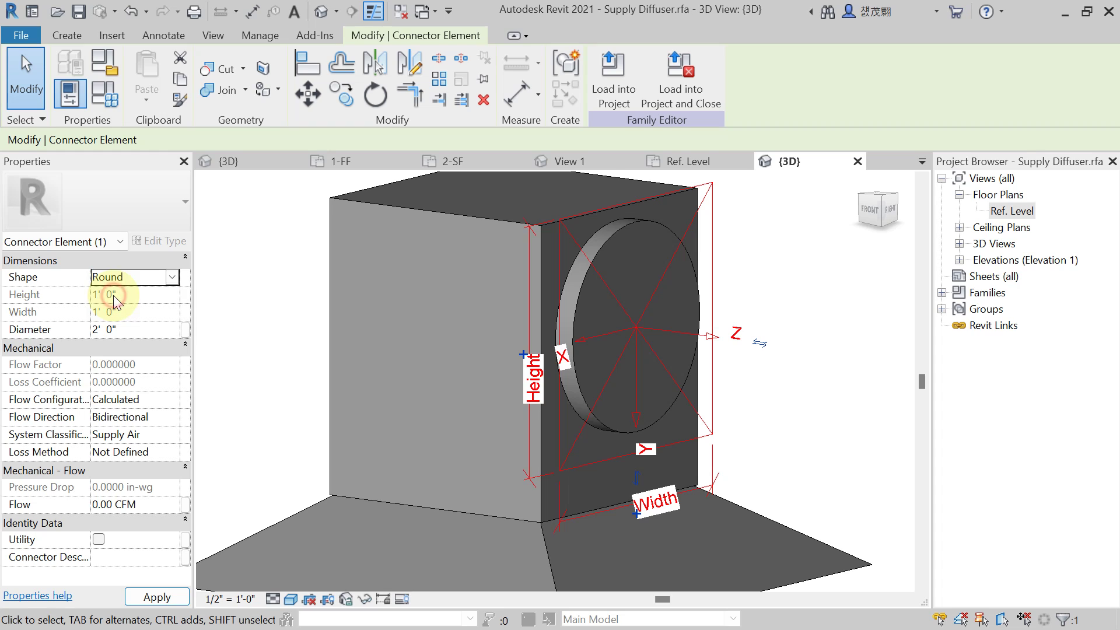
{"action": "left_click", "coordinate": [132, 330]}
{"action": "type", "text": "10"}
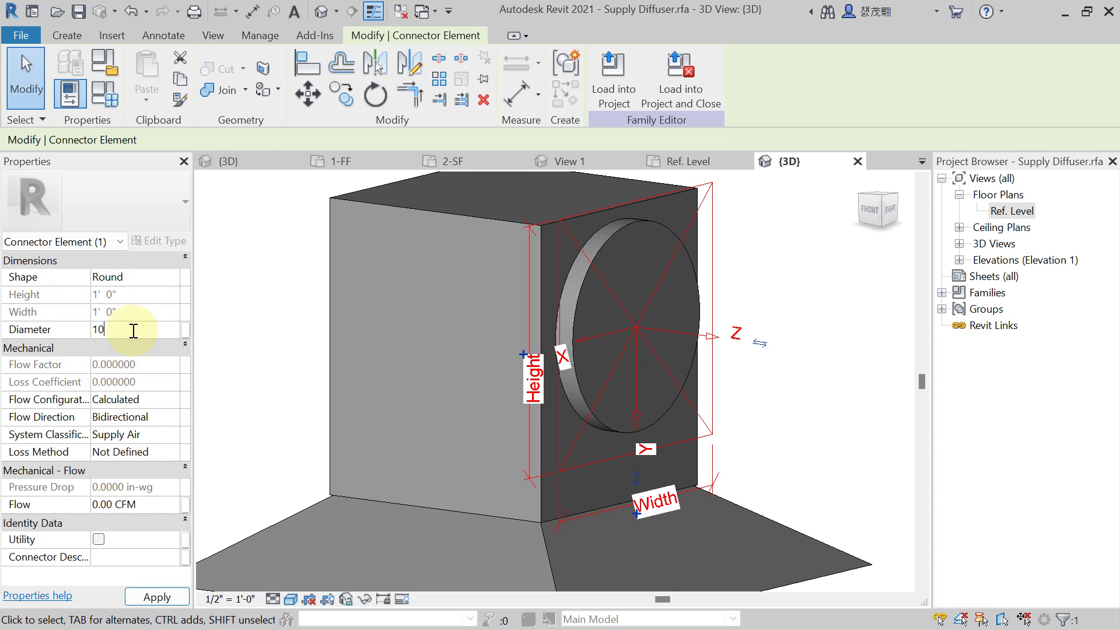
{"action": "type", "text": "\""}
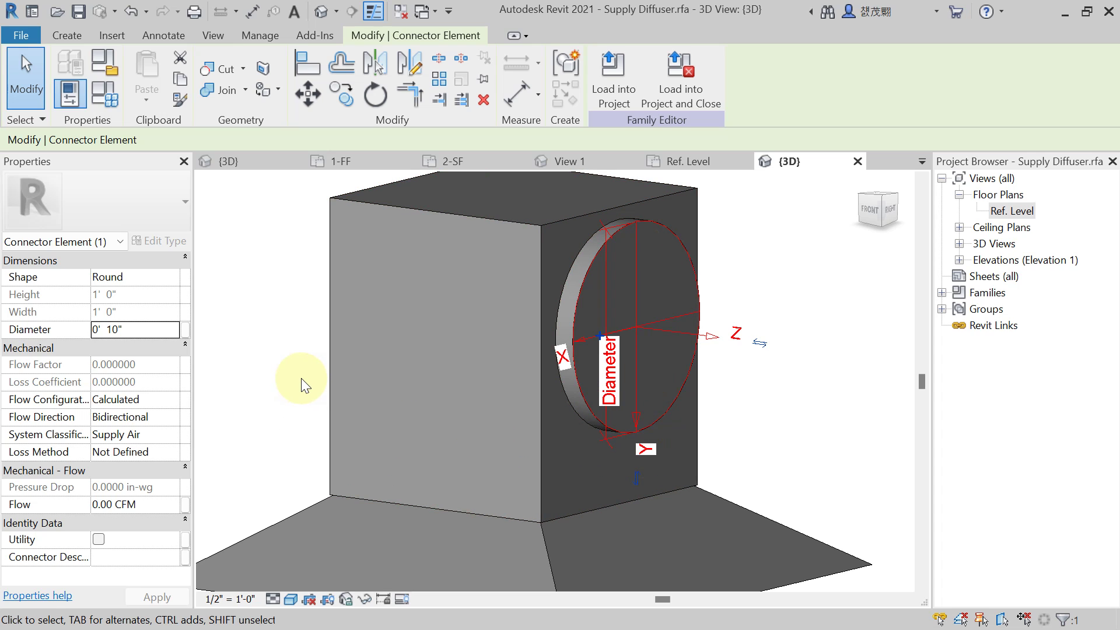
- Set Flow Configuration to Preset, Flow Direction to In, Loss Method to Specific Loss, and apply
{"action": "scroll", "coordinate": [286, 362], "scroll_direction": "down", "scroll_amount": 2}
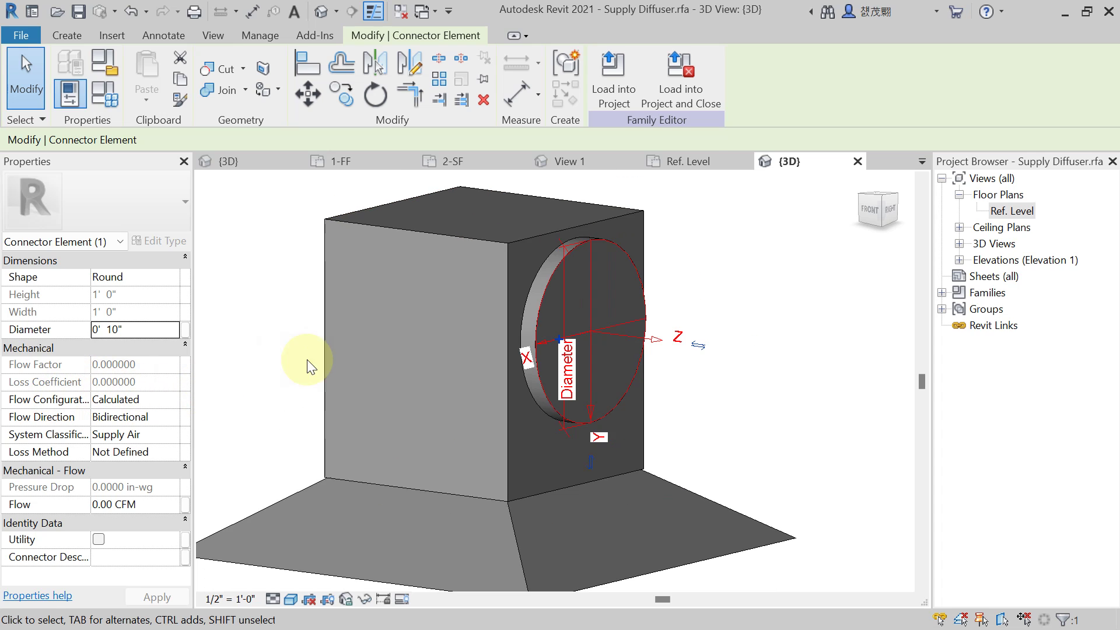
{"action": "left_click", "coordinate": [168, 400]}
{"action": "left_click", "coordinate": [172, 400]}
{"action": "left_click", "coordinate": [104, 429]}
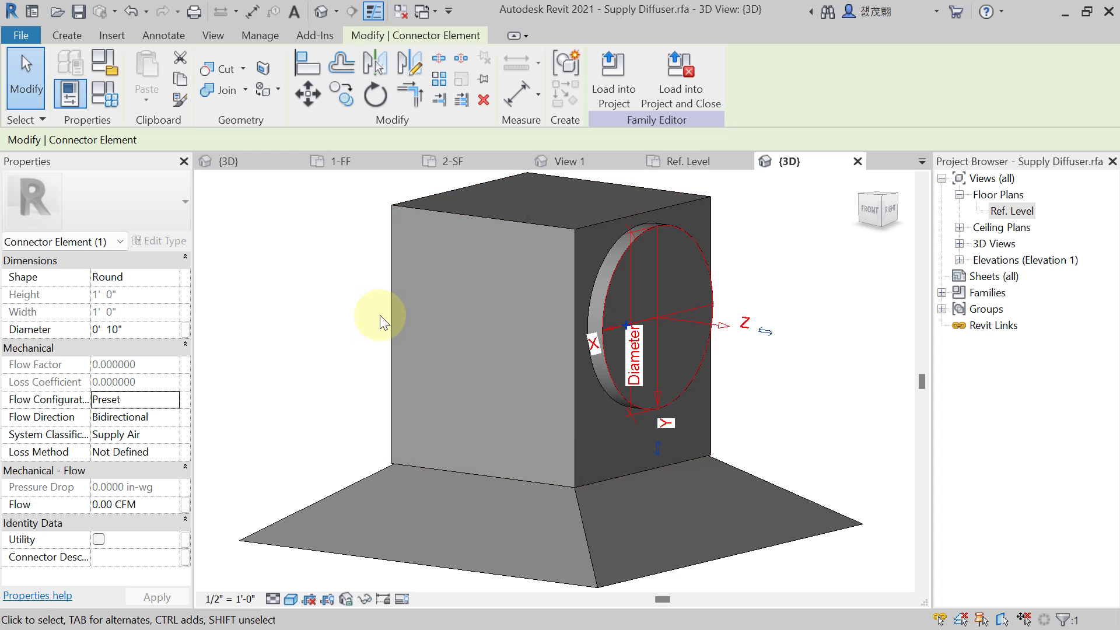
{"action": "left_click", "coordinate": [169, 414]}
{"action": "left_click", "coordinate": [172, 416]}
{"action": "left_click", "coordinate": [99, 437]}
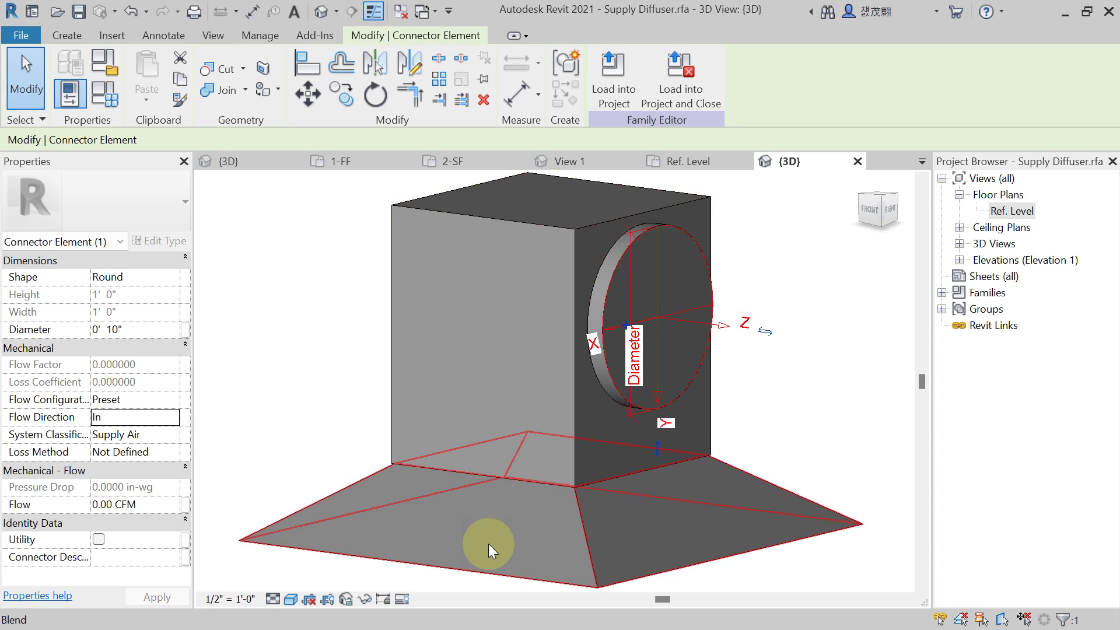
{"action": "left_click", "coordinate": [164, 450]}
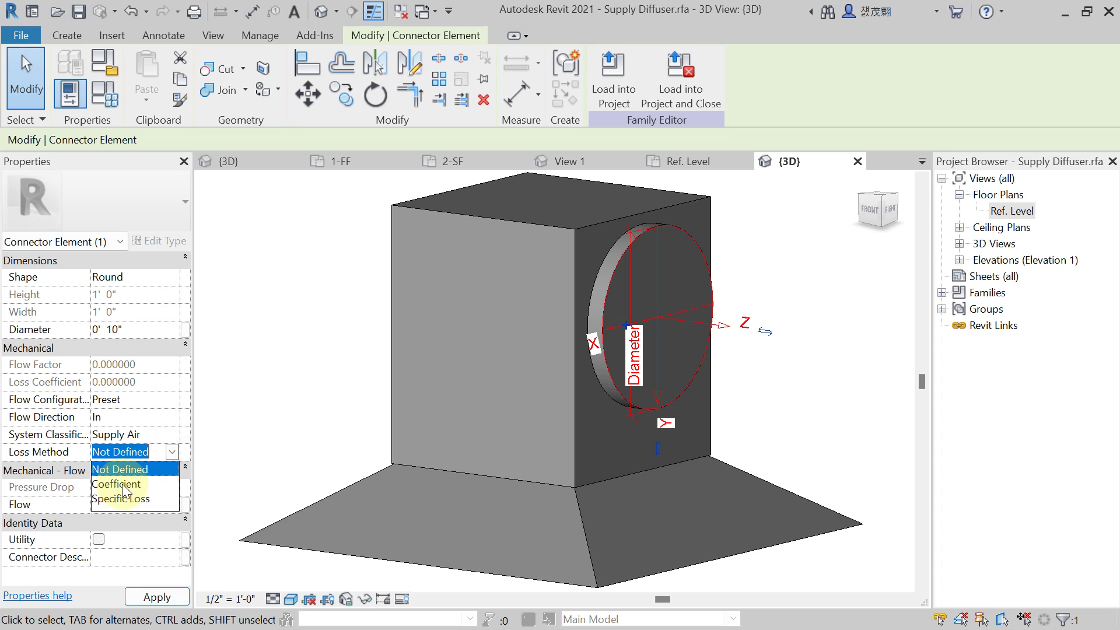
{"action": "left_click", "coordinate": [118, 497]}
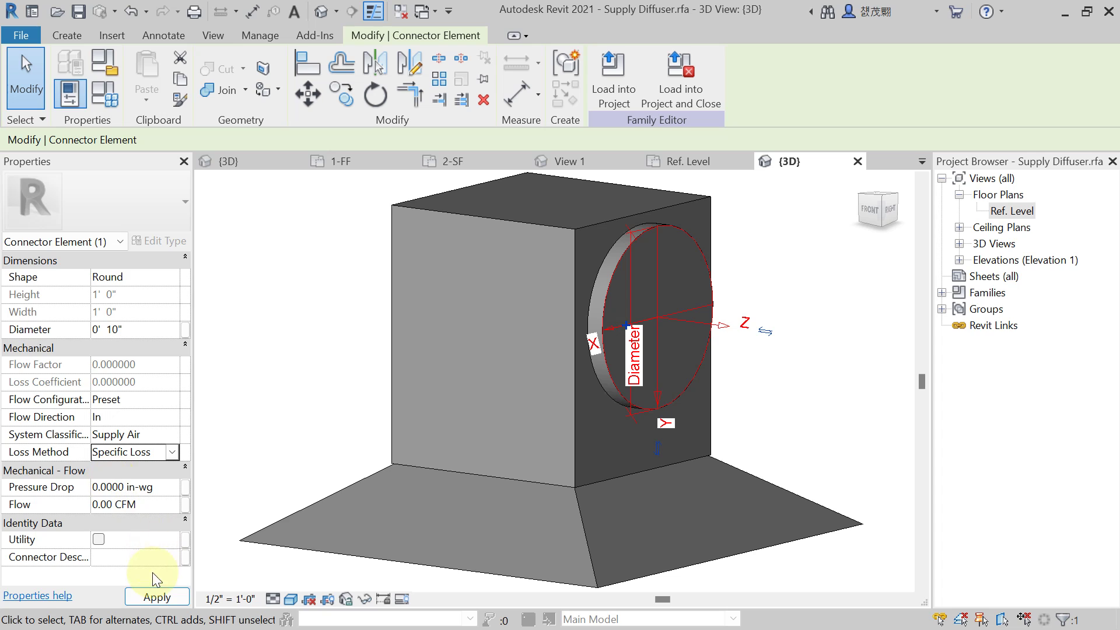
{"action": "left_click", "coordinate": [150, 599]}
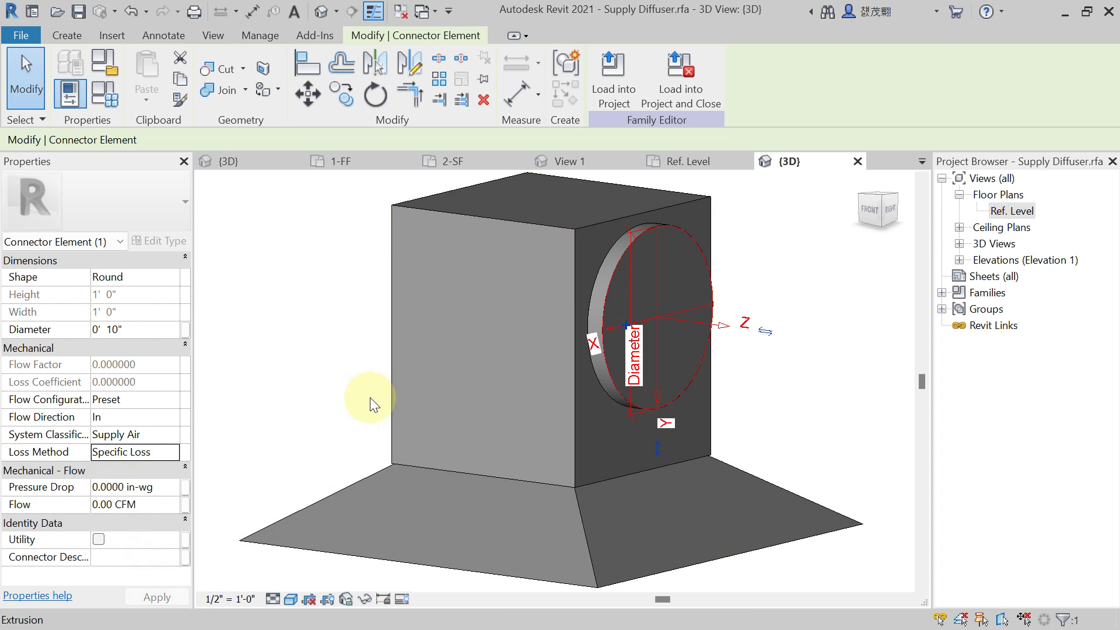
{"action": "left_click", "coordinate": [370, 398]}
{"action": "scroll", "coordinate": [350, 403], "scroll_direction": "down", "scroll_amount": 2}
- Save the diffuser family to the Desktop as 'SAD with Plenum box'
{"action": "middle_click_drag", "start_coordinate": [312, 409], "coordinate": [344, 352]}
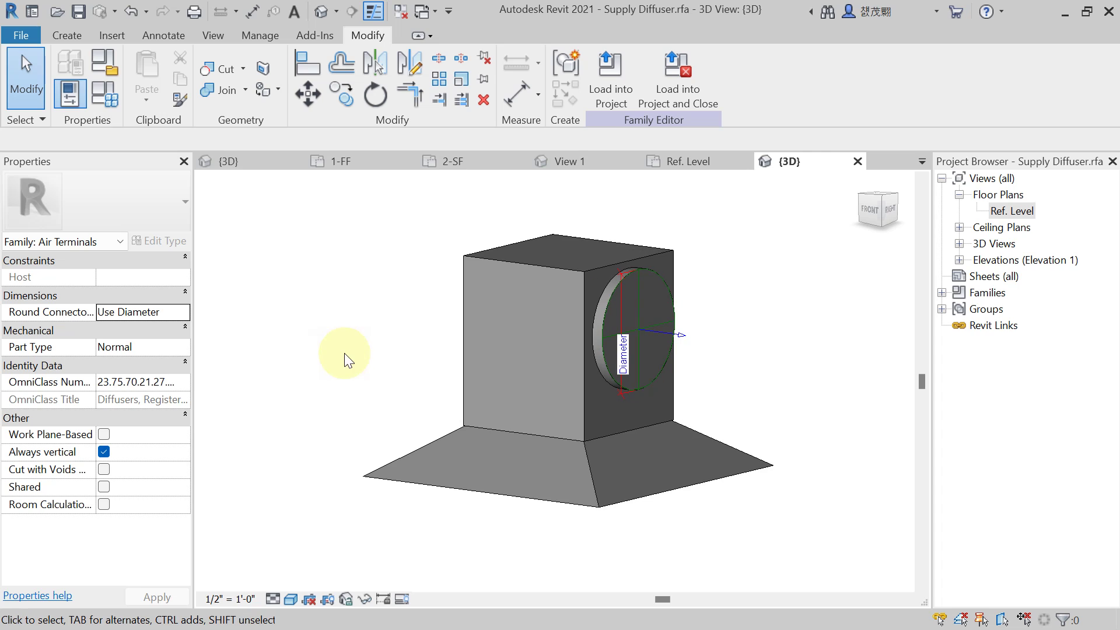
{"action": "left_click", "coordinate": [104, 93]}
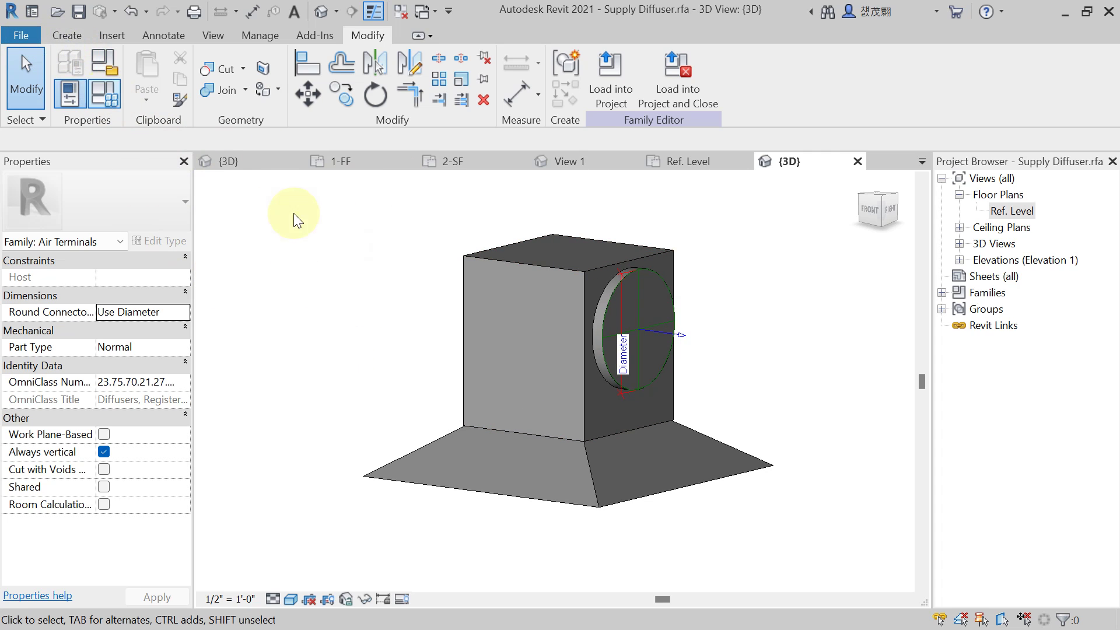
{"action": "left_click", "coordinate": [21, 37]}
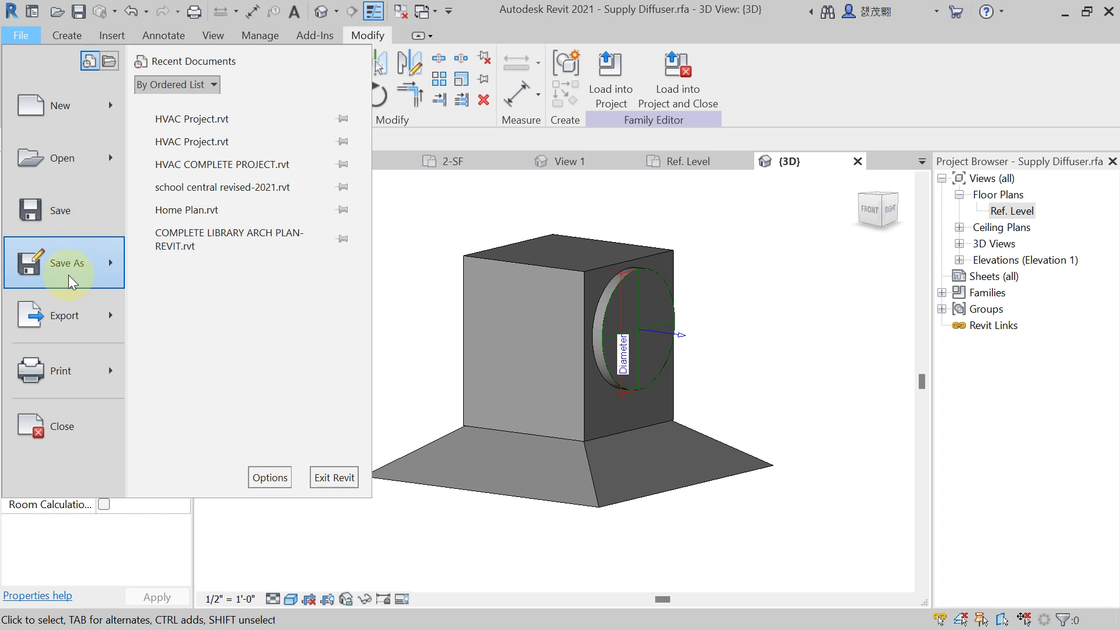
{"action": "mouse_move", "coordinate": [69, 281]}
{"action": "left_click", "coordinate": [217, 252]}
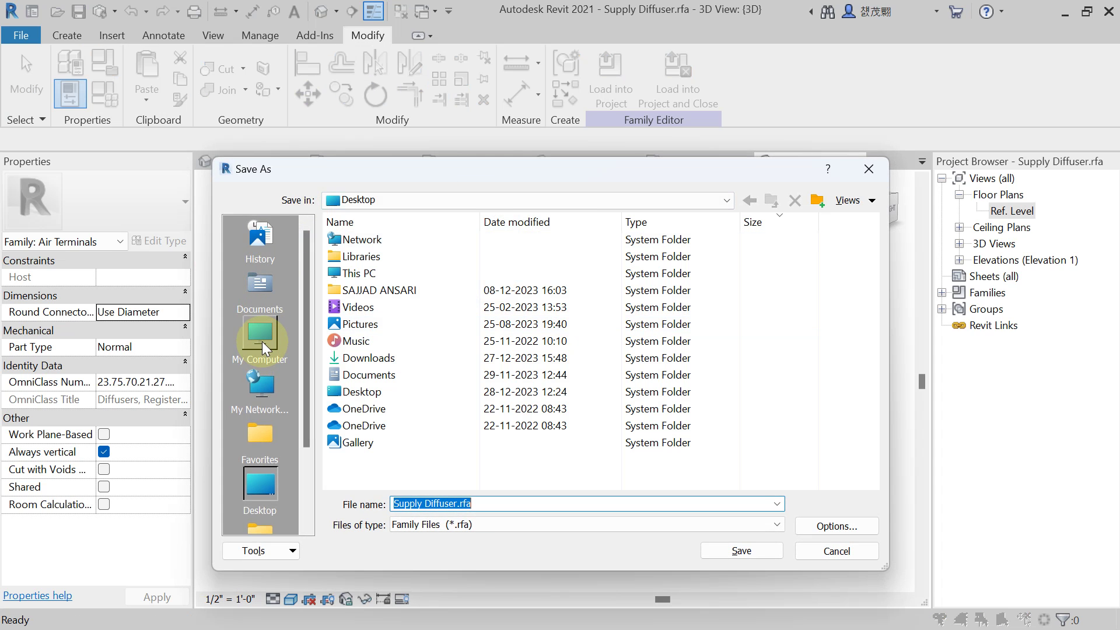
{"action": "left_click", "coordinate": [265, 388]}
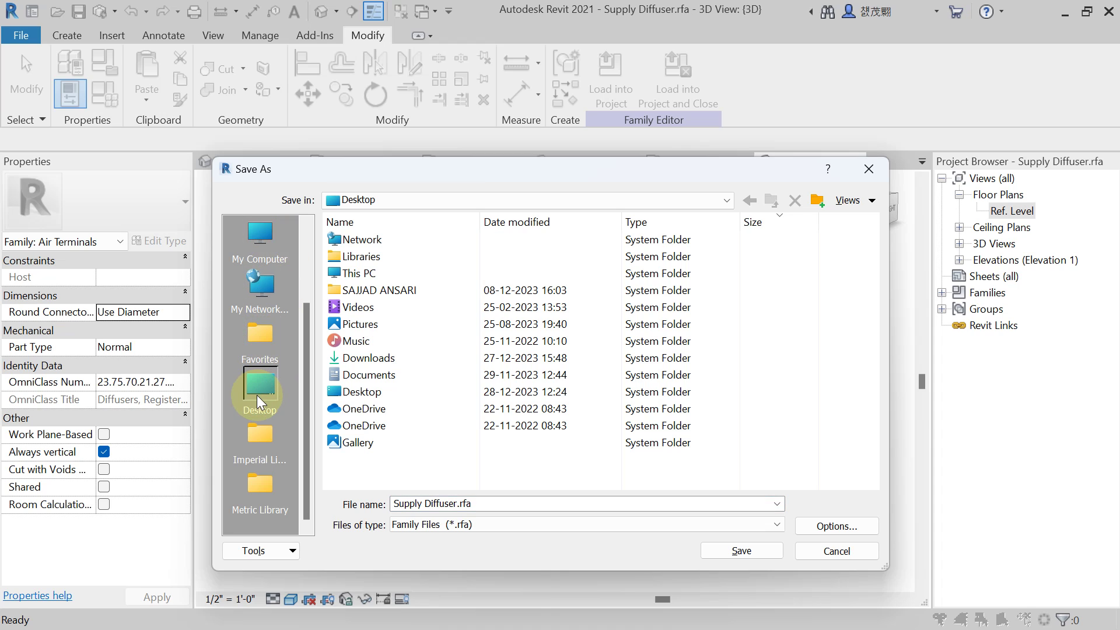
{"action": "double_click", "coordinate": [510, 502]}
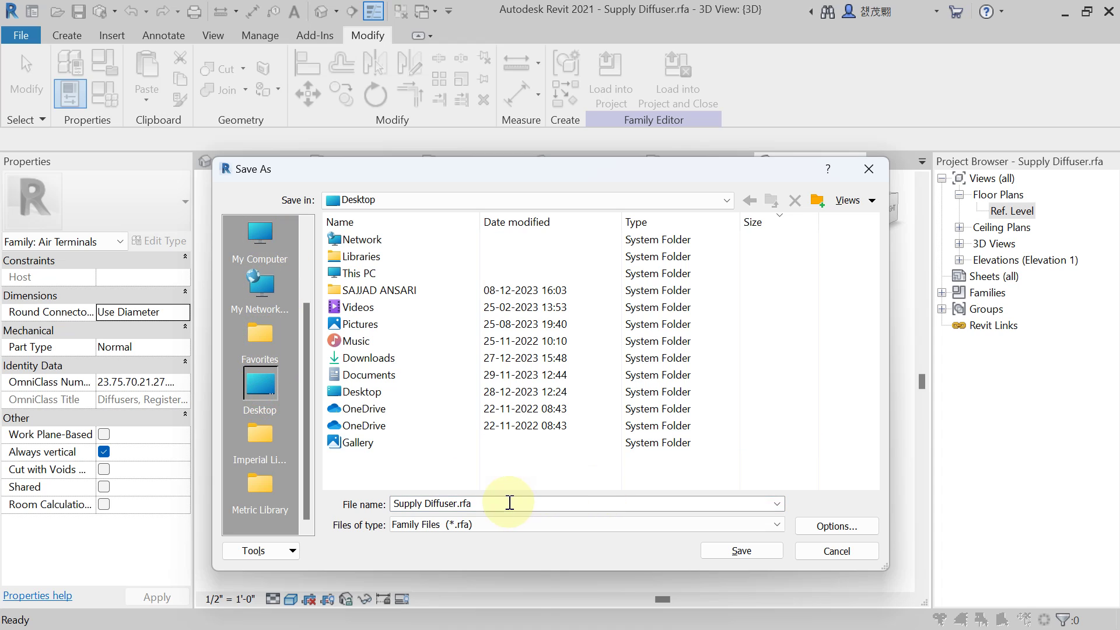
{"action": "type", "text": "SAD with Plenum"}
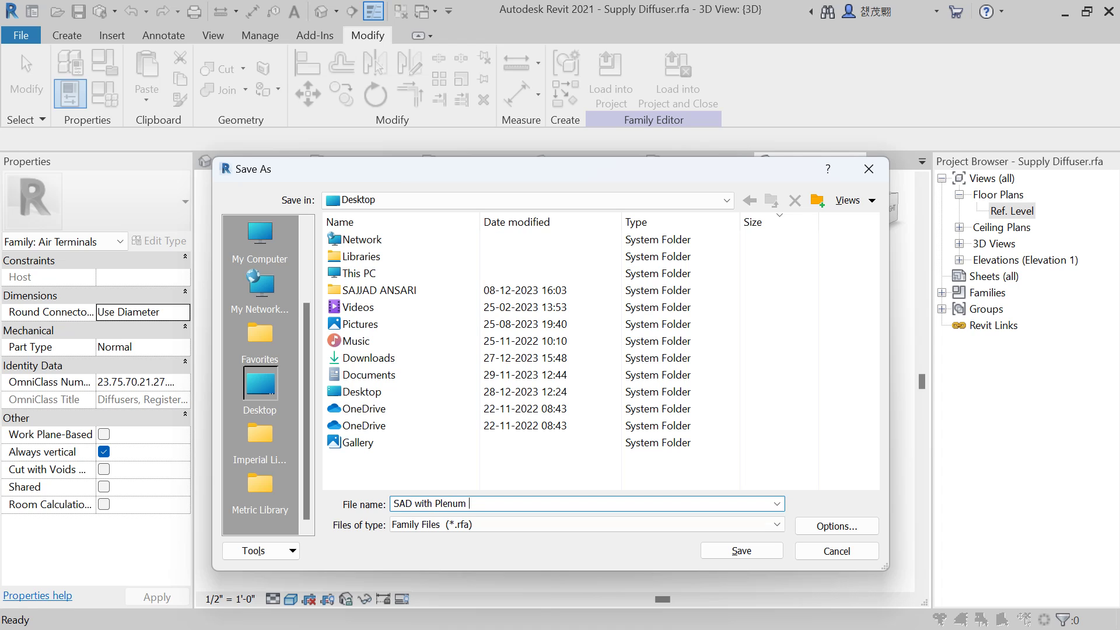
{"action": "type", "text": "x"}
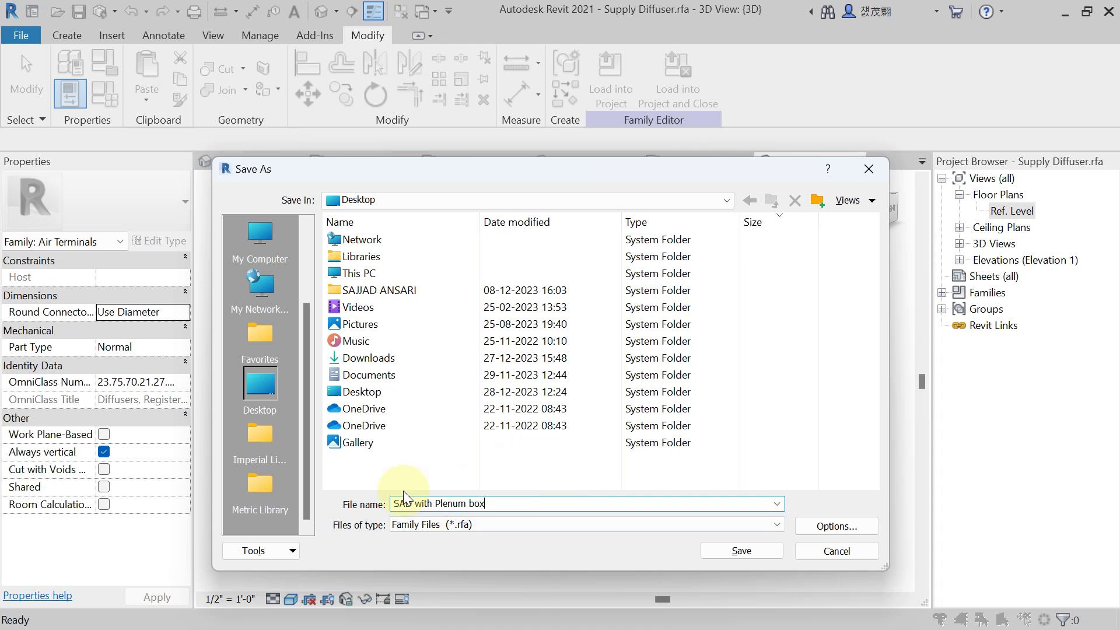
{"action": "left_click", "coordinate": [730, 551]}
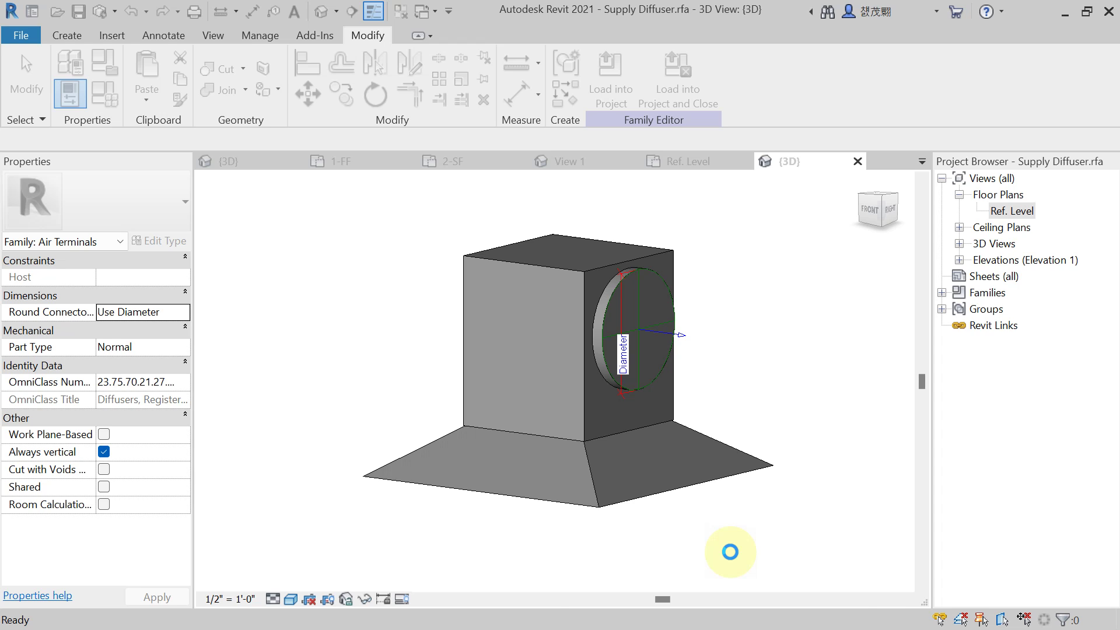
- Load the SAD with Plenum box family into the HVAC project and open the 0-GF floor plan
{"action": "middle_click_drag", "start_coordinate": [767, 470], "coordinate": [759, 470]}
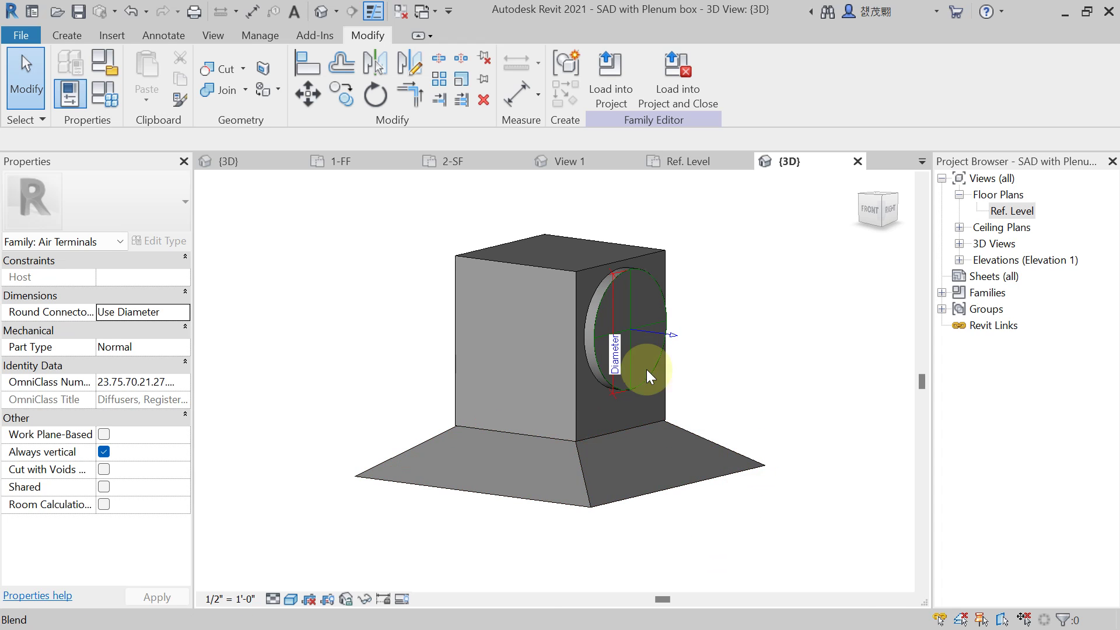
{"action": "left_click", "coordinate": [666, 91]}
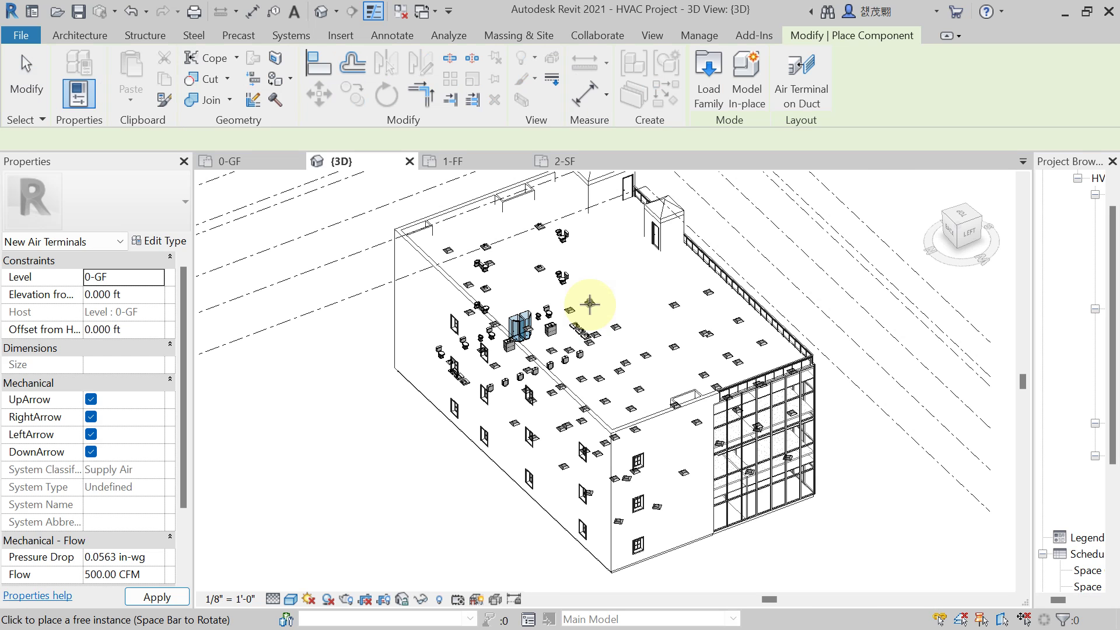
{"action": "key", "text": "Escape"}
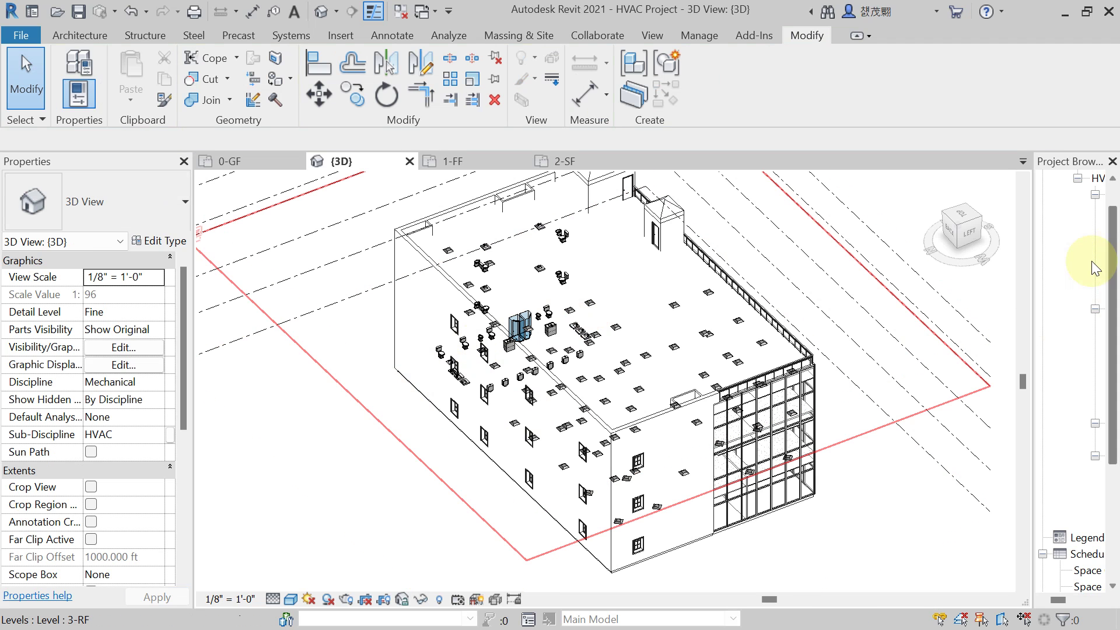
{"action": "left_click_drag", "start_coordinate": [1031, 277], "coordinate": [929, 298]}
{"action": "double_click", "coordinate": [1034, 216]}
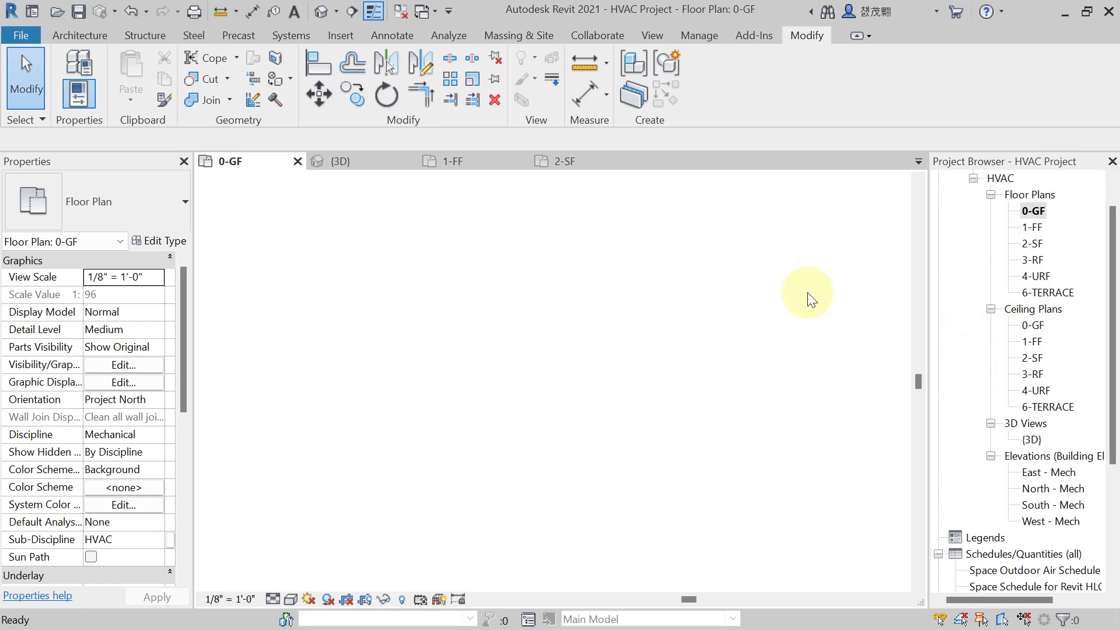
- Change the Corridor 1 diffuser to type 'SAD with Plenum box : 24 x 24 Face 12 x 12 Connection'
{"action": "scroll", "coordinate": [453, 376], "scroll_direction": "up", "scroll_amount": 3}
{"action": "left_click", "coordinate": [473, 341]}
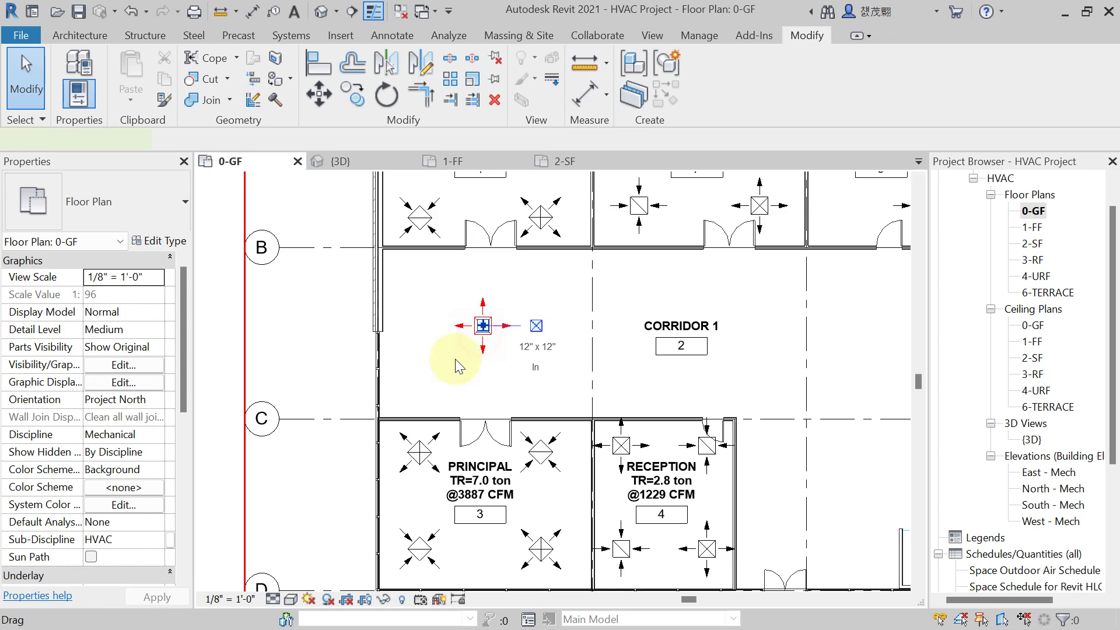
{"action": "key", "text": "Escape"}
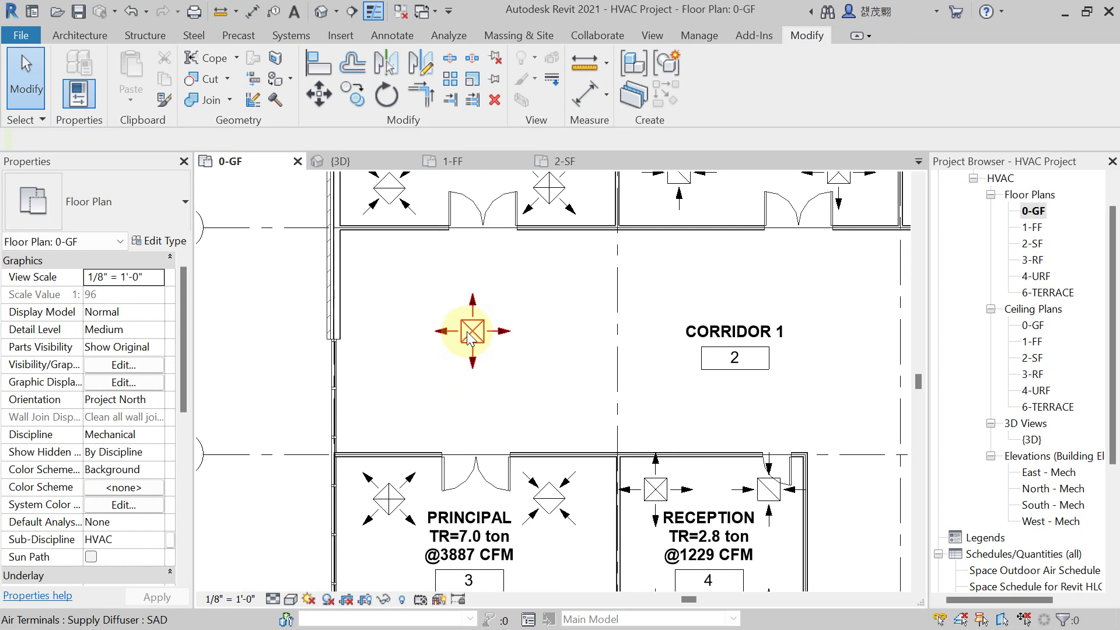
{"action": "scroll", "coordinate": [467, 331], "scroll_direction": "up", "scroll_amount": 1}
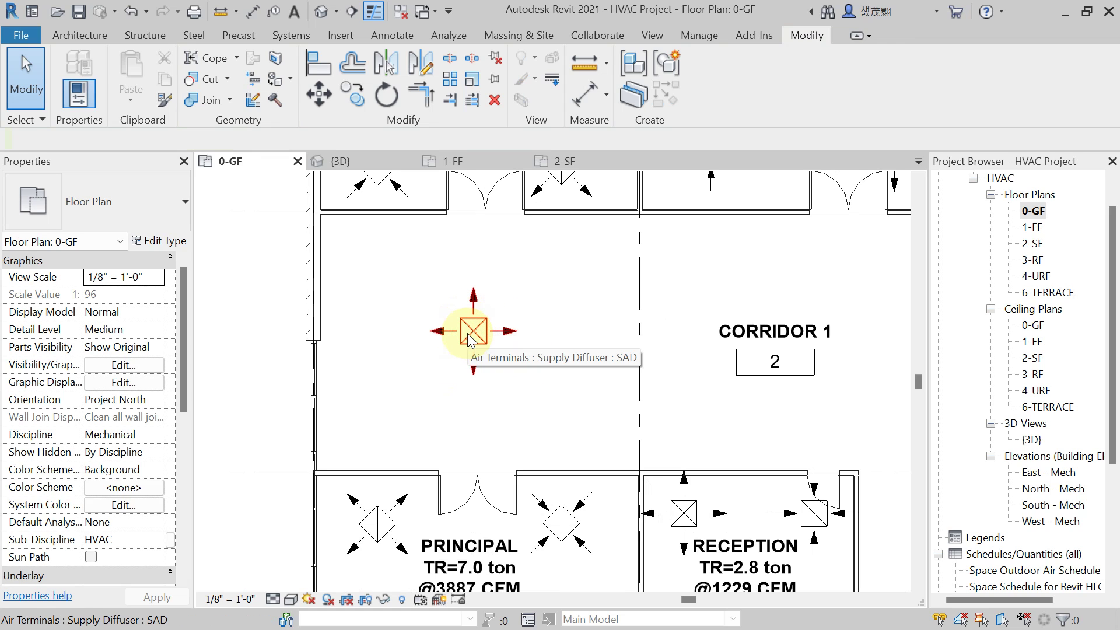
{"action": "left_click", "coordinate": [469, 339]}
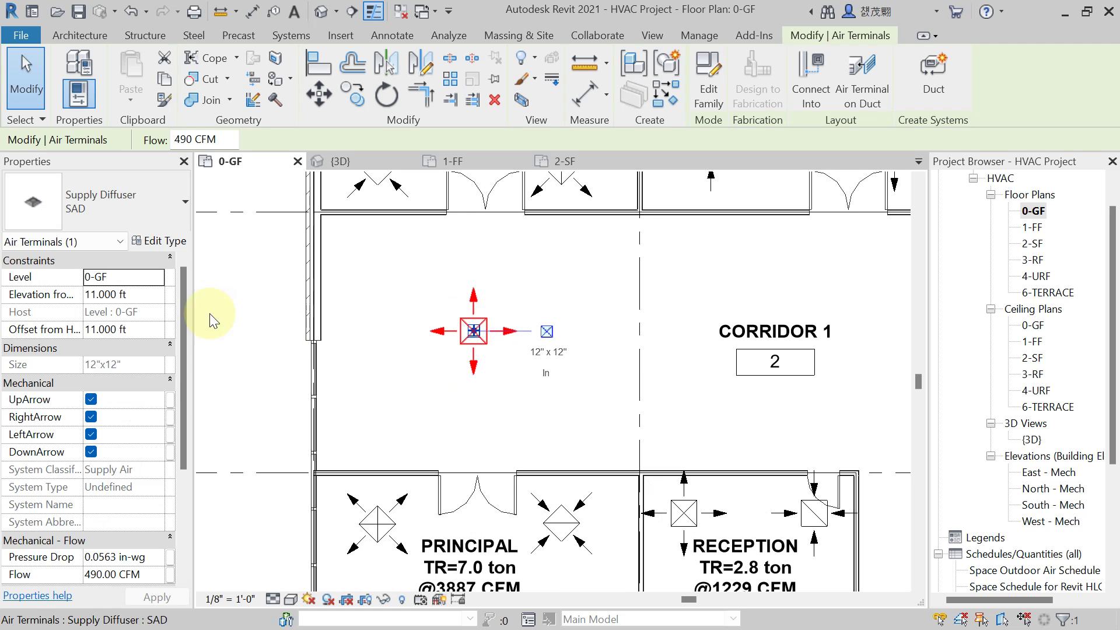
{"action": "left_click", "coordinate": [112, 193]}
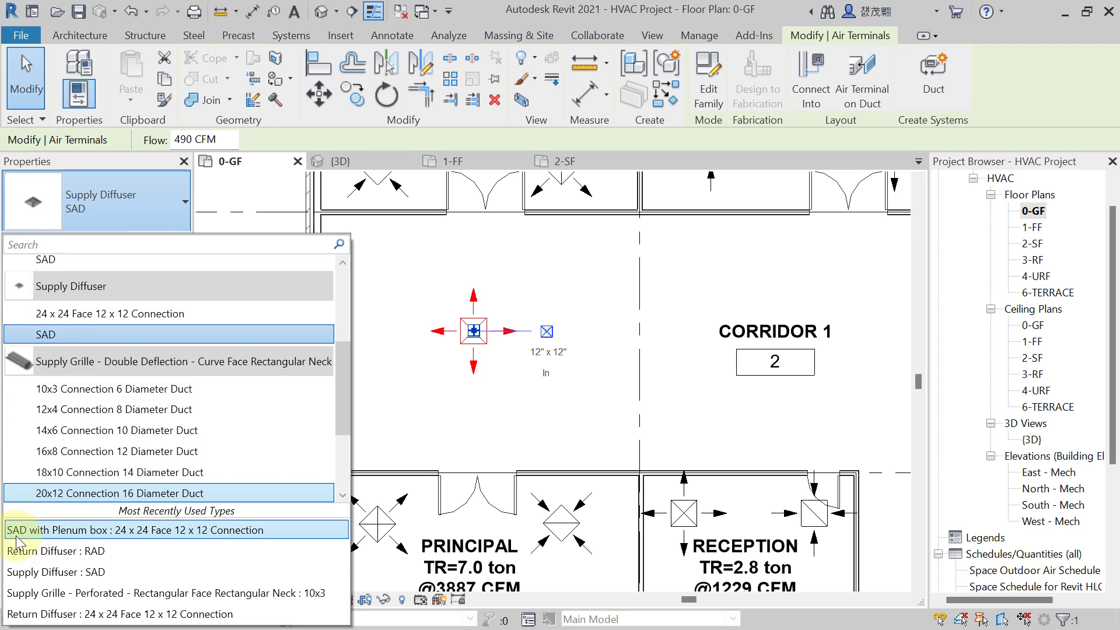
{"action": "left_click", "coordinate": [64, 531]}
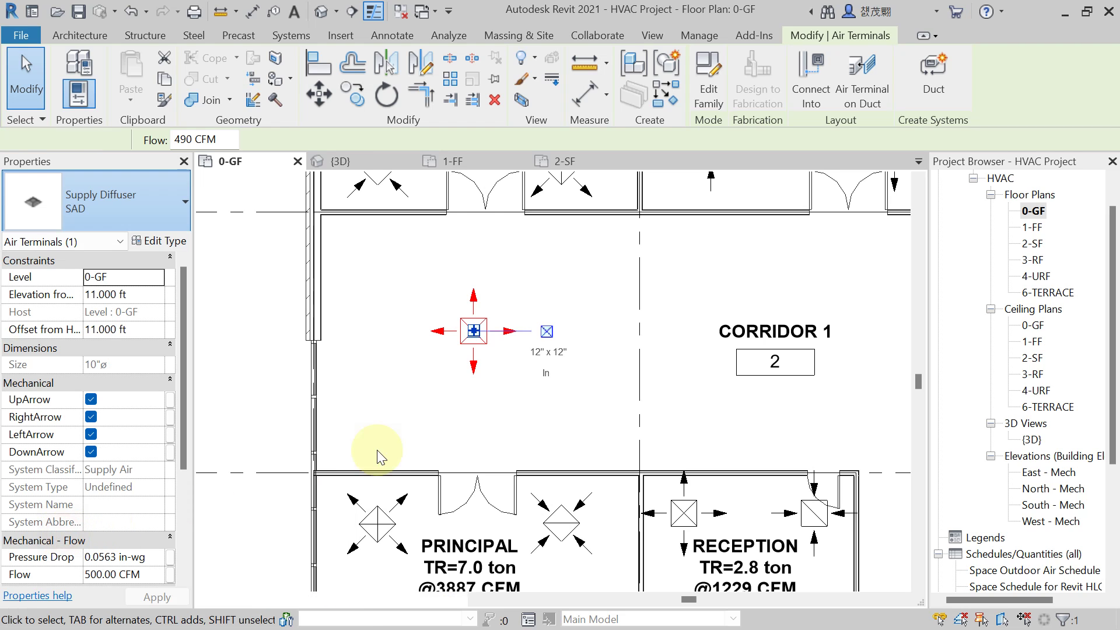
- Draw a round duct from the diffuser's connector out to the right
{"action": "scroll", "coordinate": [517, 350], "scroll_direction": "up", "scroll_amount": 3}
{"action": "scroll", "coordinate": [461, 304], "scroll_direction": "up", "scroll_amount": 4}
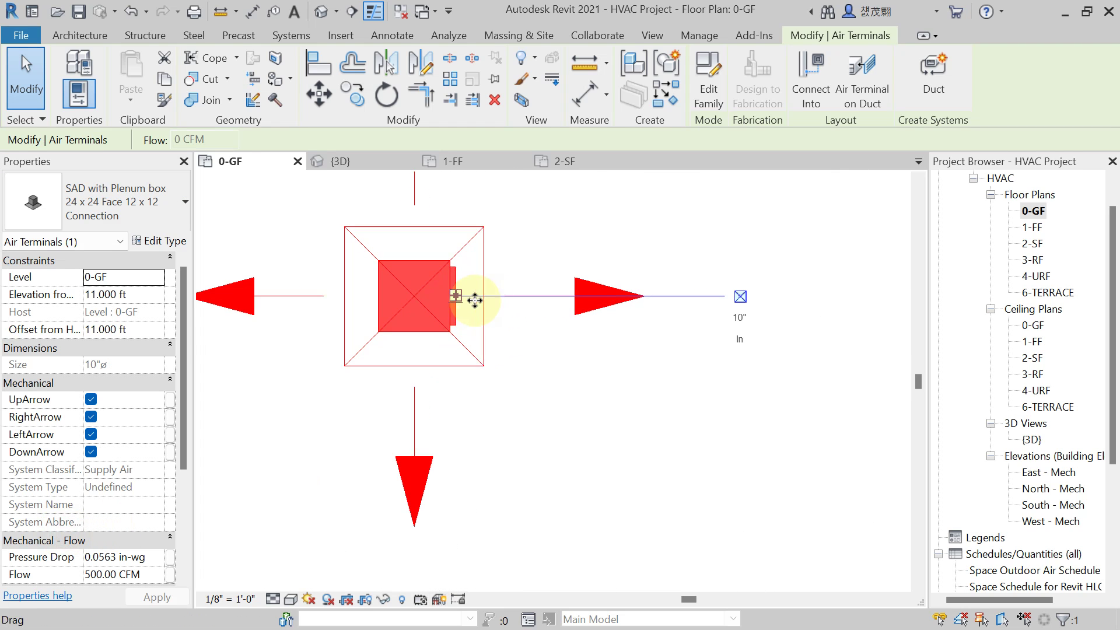
{"action": "left_click", "coordinate": [468, 379]}
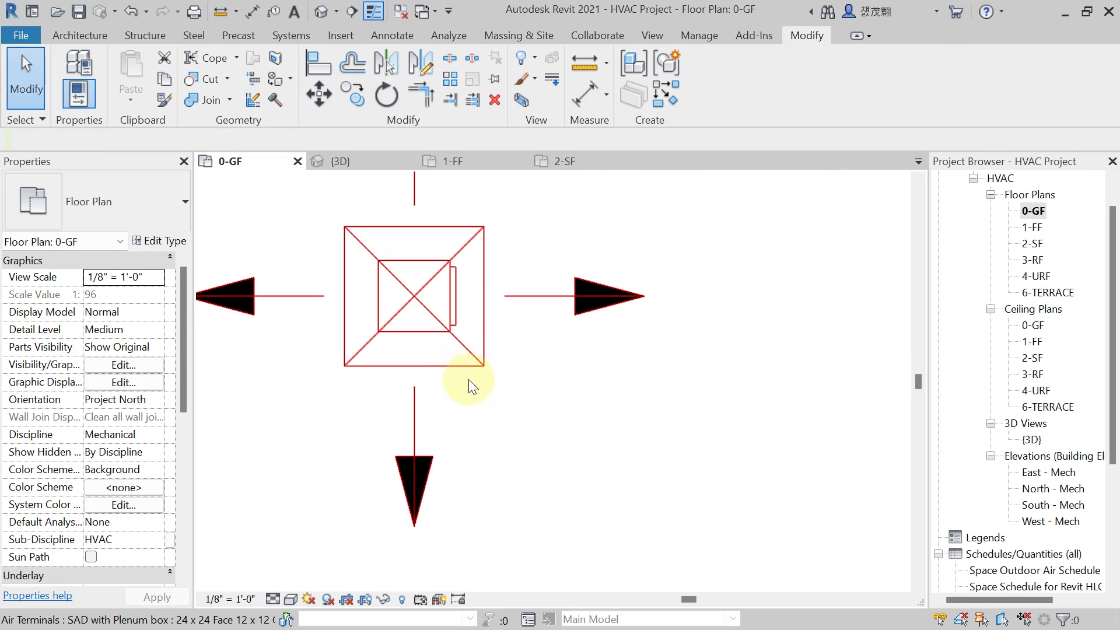
{"action": "left_click", "coordinate": [448, 324]}
{"action": "scroll", "coordinate": [442, 388], "scroll_direction": "down", "scroll_amount": 2}
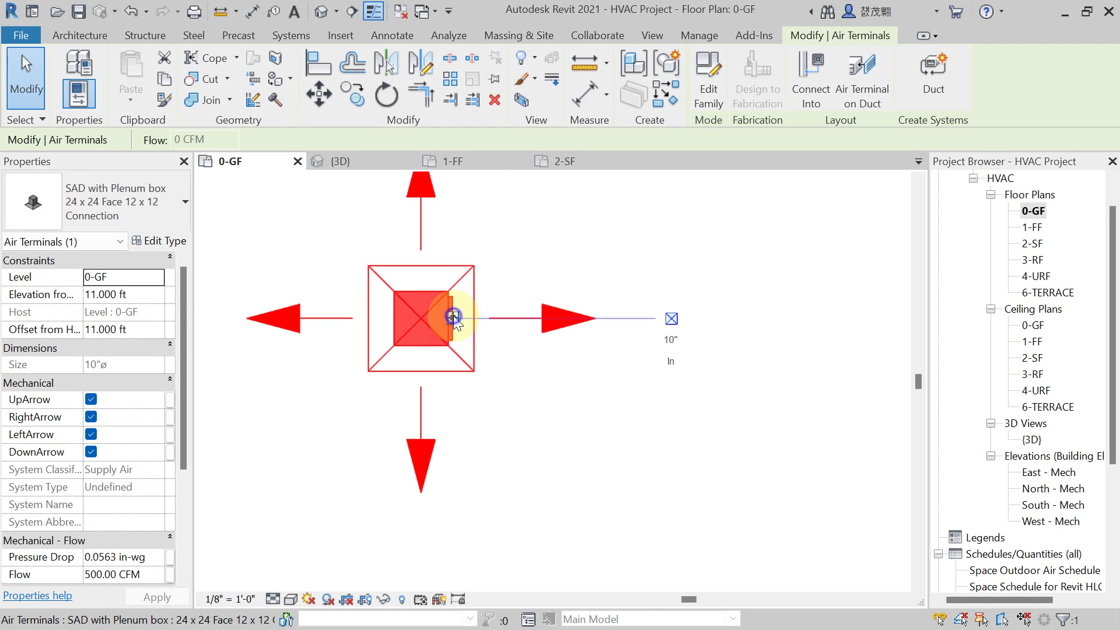
{"action": "right_click", "coordinate": [454, 321]}
{"action": "left_click", "coordinate": [507, 151]}
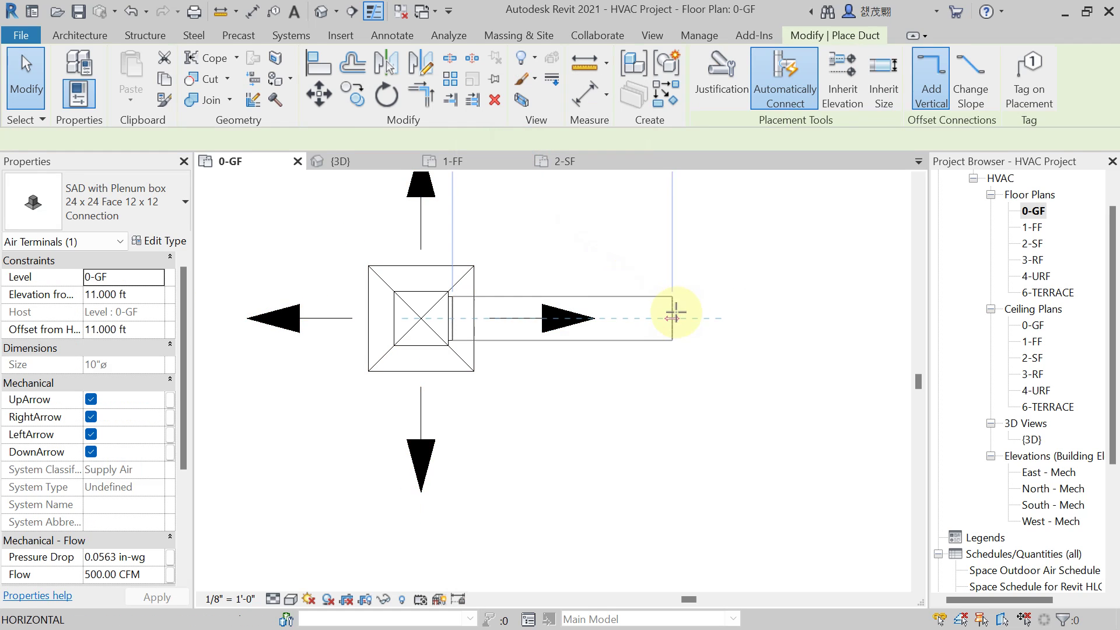
{"action": "left_click", "coordinate": [708, 318]}
{"action": "key", "text": "Escape"}
{"action": "key", "text": "Escape"}
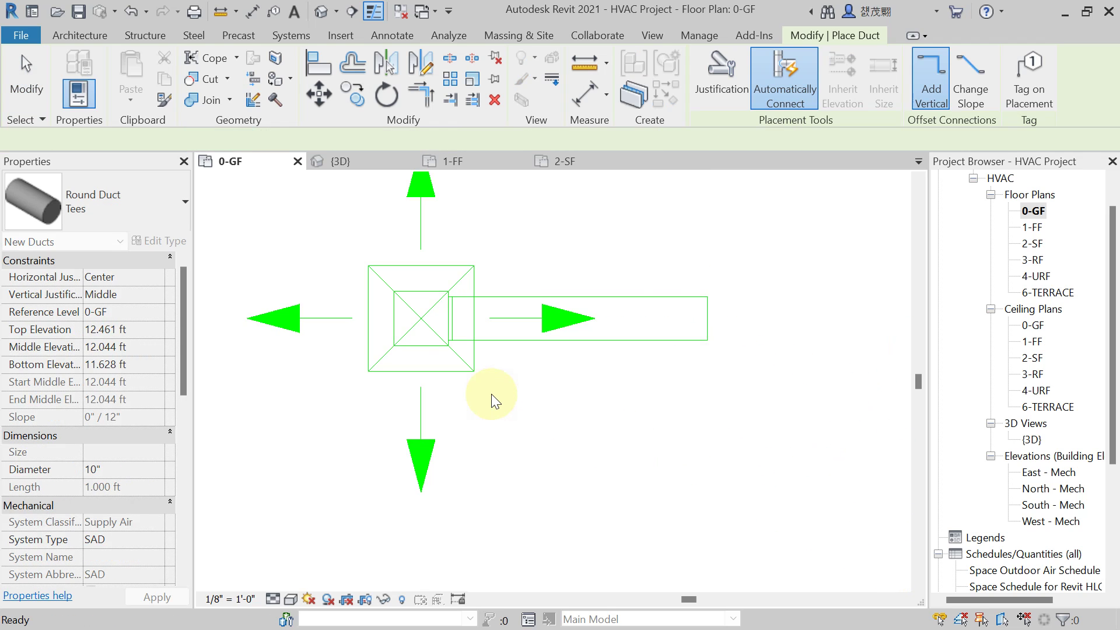
{"action": "scroll", "coordinate": [491, 394], "scroll_direction": "down", "scroll_amount": 2}
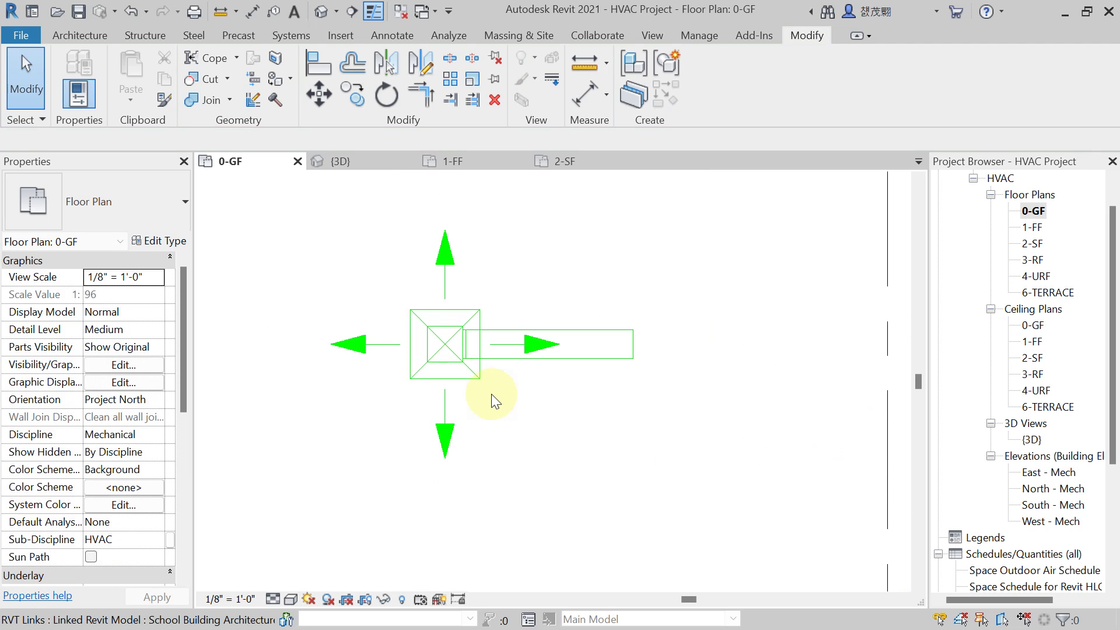
{"action": "left_click", "coordinate": [349, 163]}
- Orbit and zoom the 3D view to inspect the round duct joined to the plenum box
{"action": "middle_click_drag", "start_coordinate": [540, 321], "coordinate": [707, 507]}
{"action": "scroll", "coordinate": [631, 471], "scroll_direction": "up", "scroll_amount": 5}
{"action": "scroll", "coordinate": [680, 363], "scroll_direction": "down", "scroll_amount": 5}
{"action": "scroll", "coordinate": [380, 403], "scroll_direction": "up", "scroll_amount": 5}
{"action": "scroll", "coordinate": [508, 375], "scroll_direction": "up", "scroll_amount": 5}
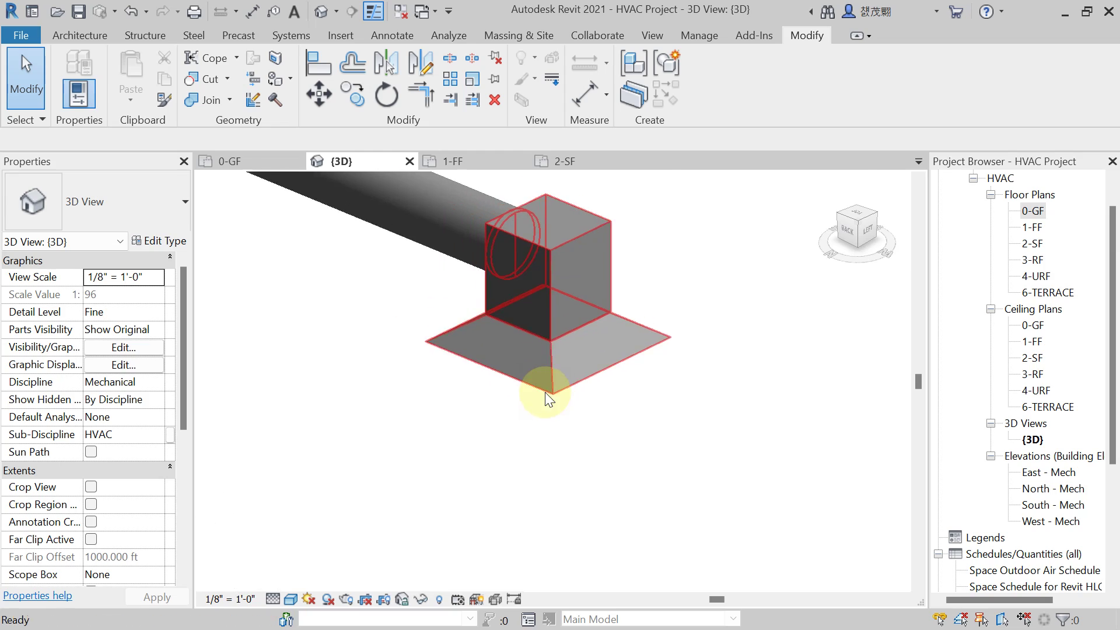
{"action": "scroll", "coordinate": [545, 392], "scroll_direction": "down", "scroll_amount": 3}
{"action": "scroll", "coordinate": [585, 385], "scroll_direction": "up", "scroll_amount": 2}
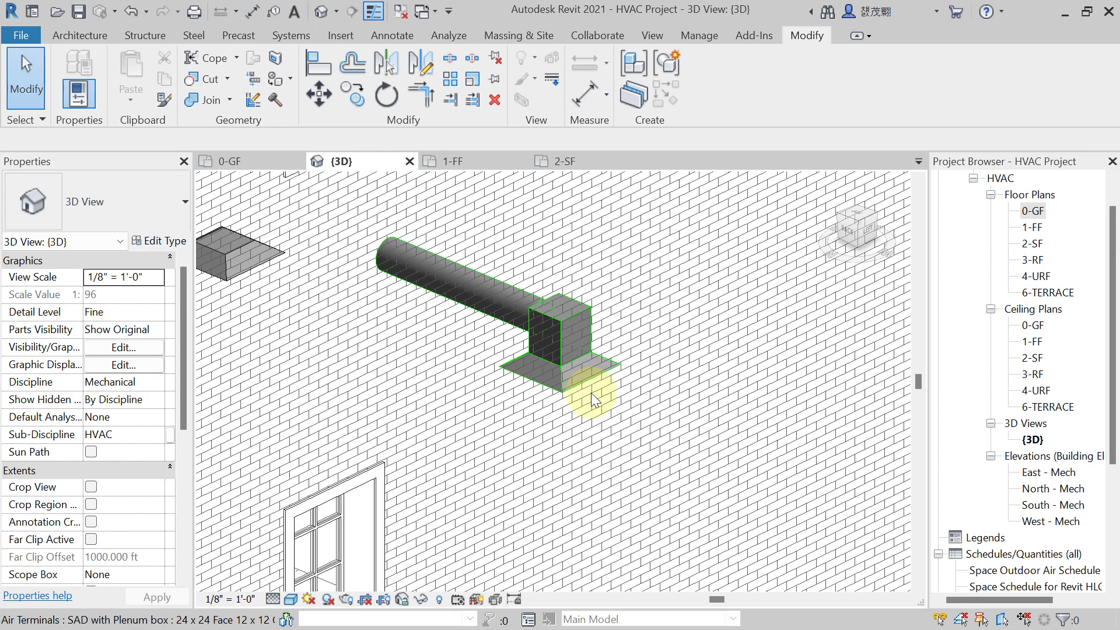
{"action": "scroll", "coordinate": [597, 397], "scroll_direction": "down", "scroll_amount": 3}
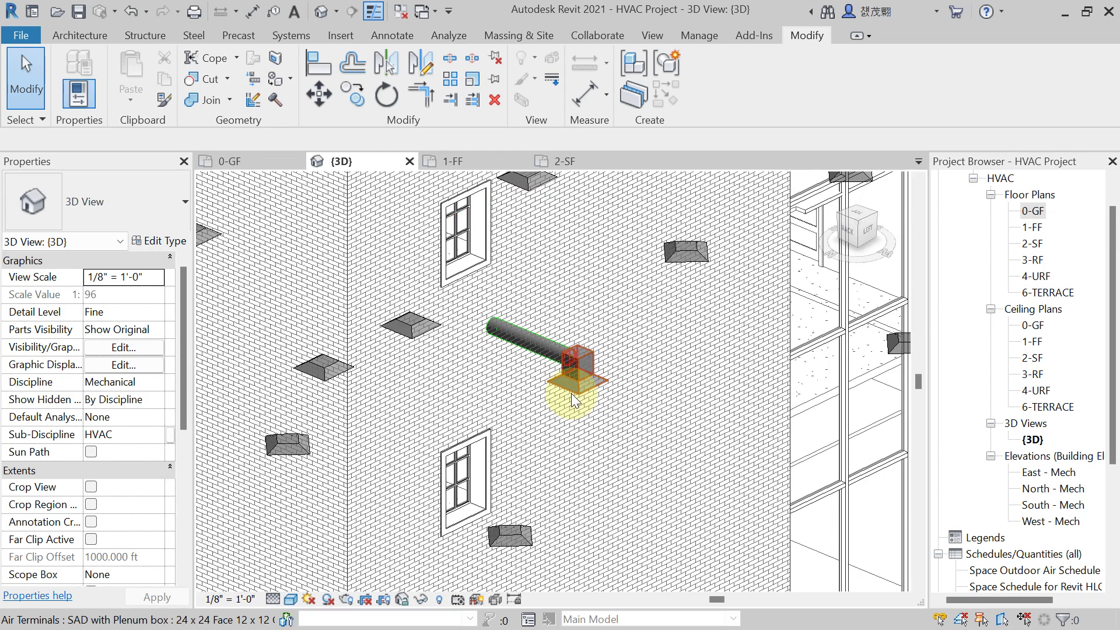
{"action": "scroll", "coordinate": [573, 401], "scroll_direction": "up", "scroll_amount": 3}
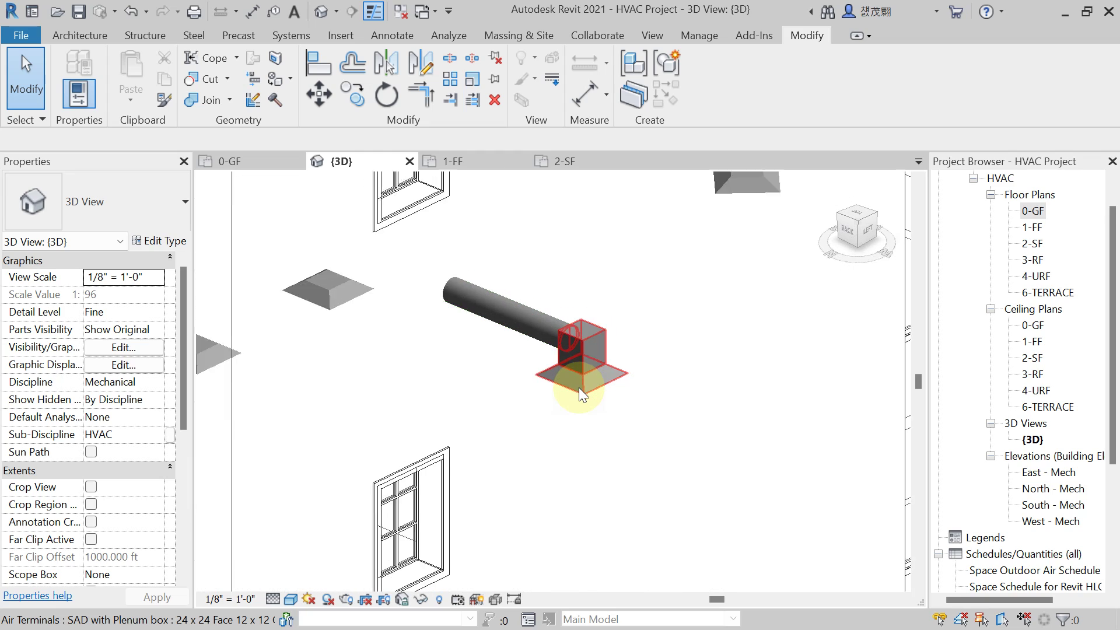
{"action": "scroll", "coordinate": [579, 387], "scroll_direction": "down", "scroll_amount": 1}
{"action": "left_click", "coordinate": [553, 362]}
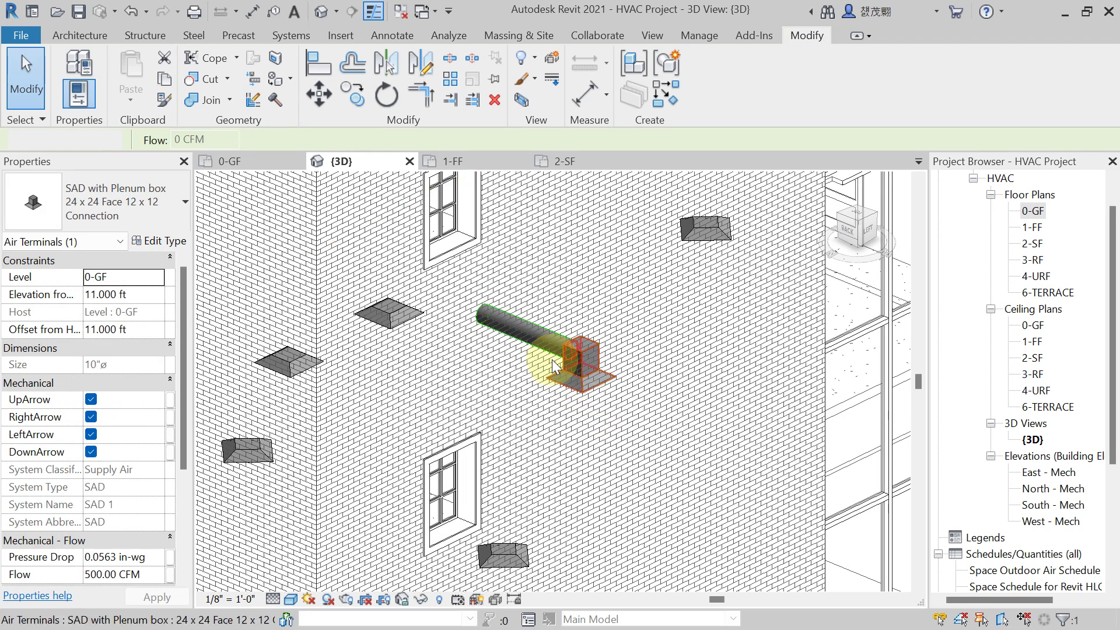
{"action": "key", "text": "Escape"}
{"action": "scroll", "coordinate": [552, 360], "scroll_direction": "up", "scroll_amount": 6}
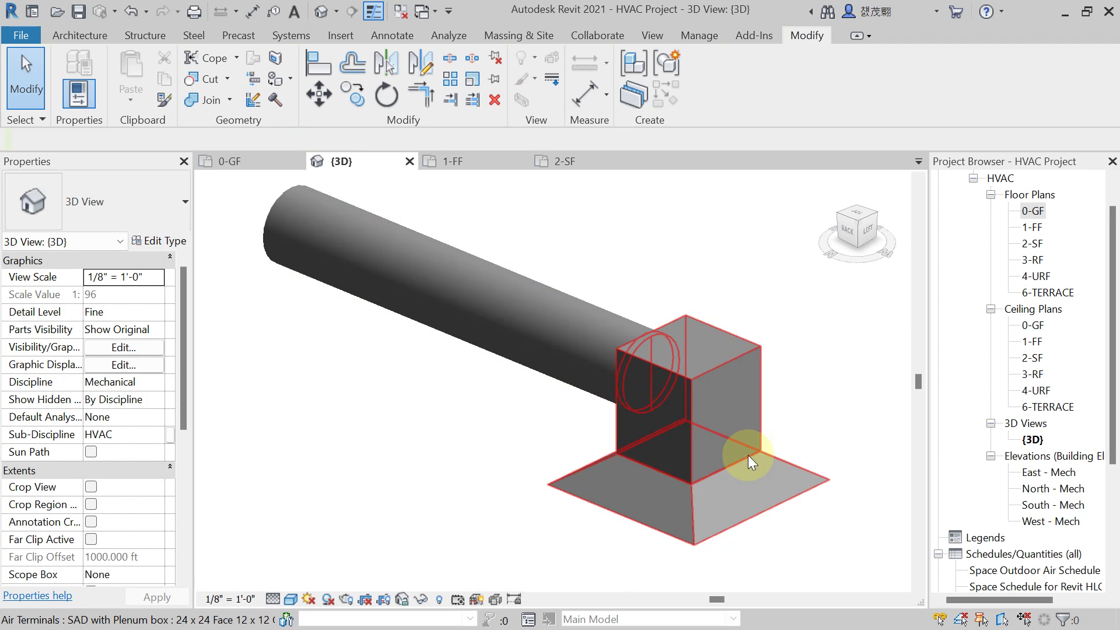
{"action": "scroll", "coordinate": [748, 455], "scroll_direction": "down", "scroll_amount": 1}
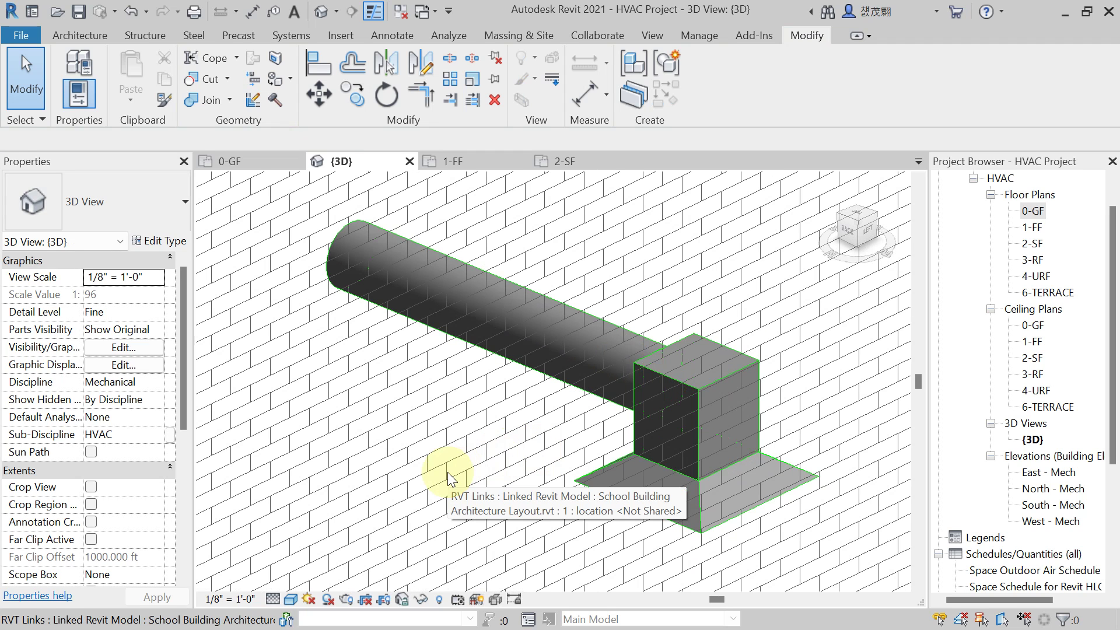
{"action": "scroll", "coordinate": [448, 473], "scroll_direction": "down", "scroll_amount": 4}
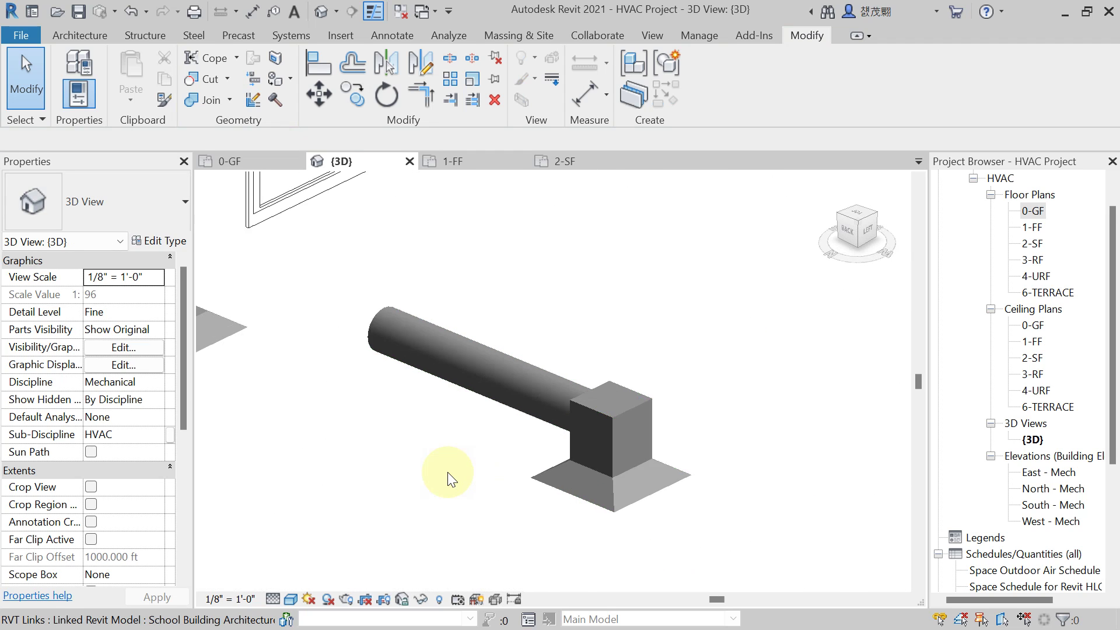